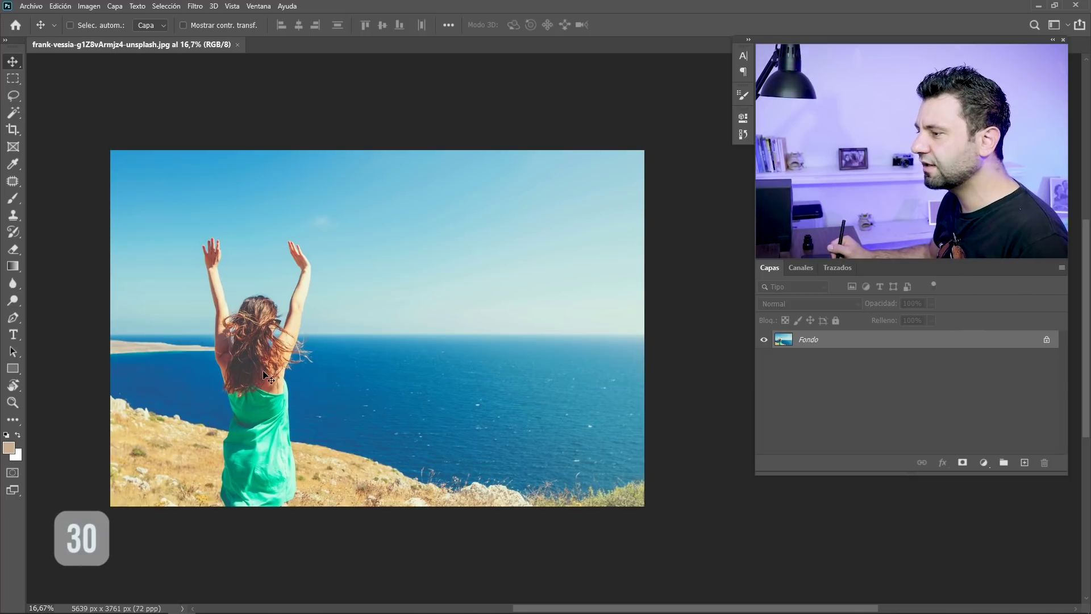
Zoom in slightly on the seaside photo and switch to the Magic Wand selection tool
scroll(208, 247, up, 1)
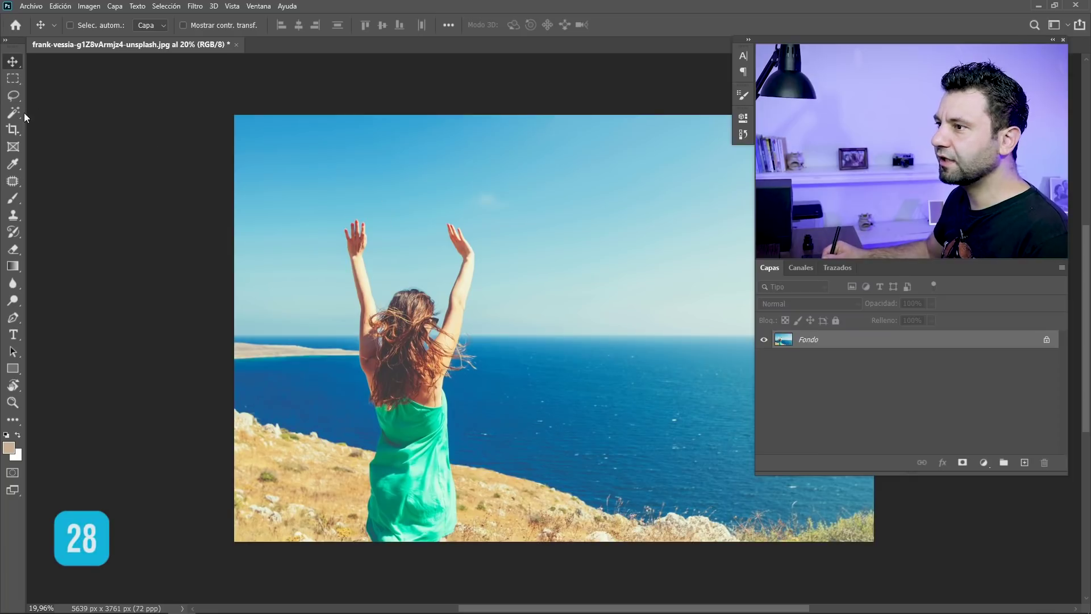
click(12, 112)
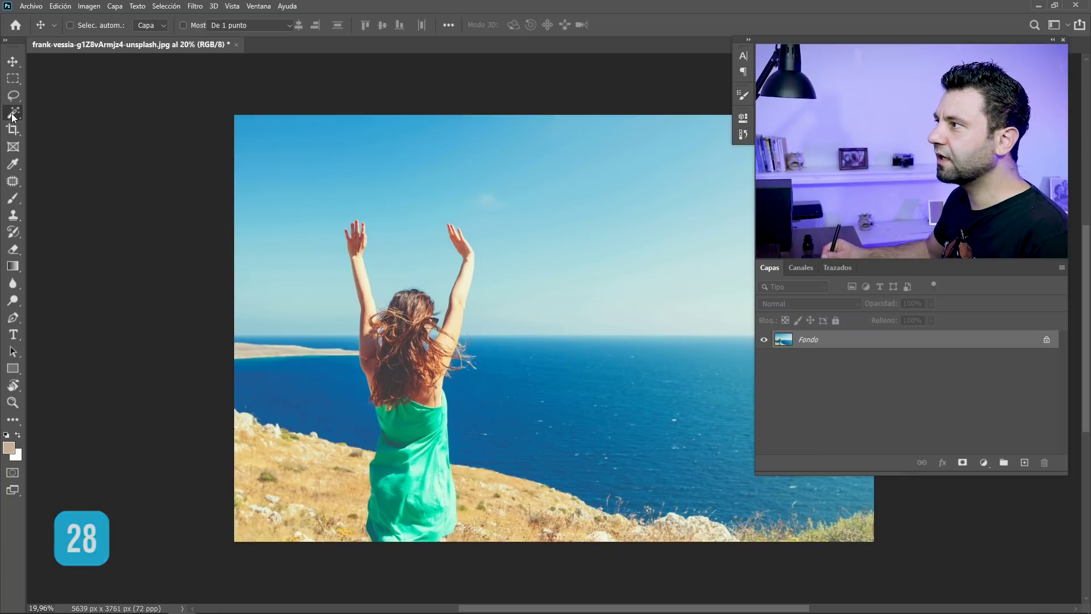
Select the woman as subject and refine her right-side hair strands with a 97 px Refine Edge Brush
click(606, 25)
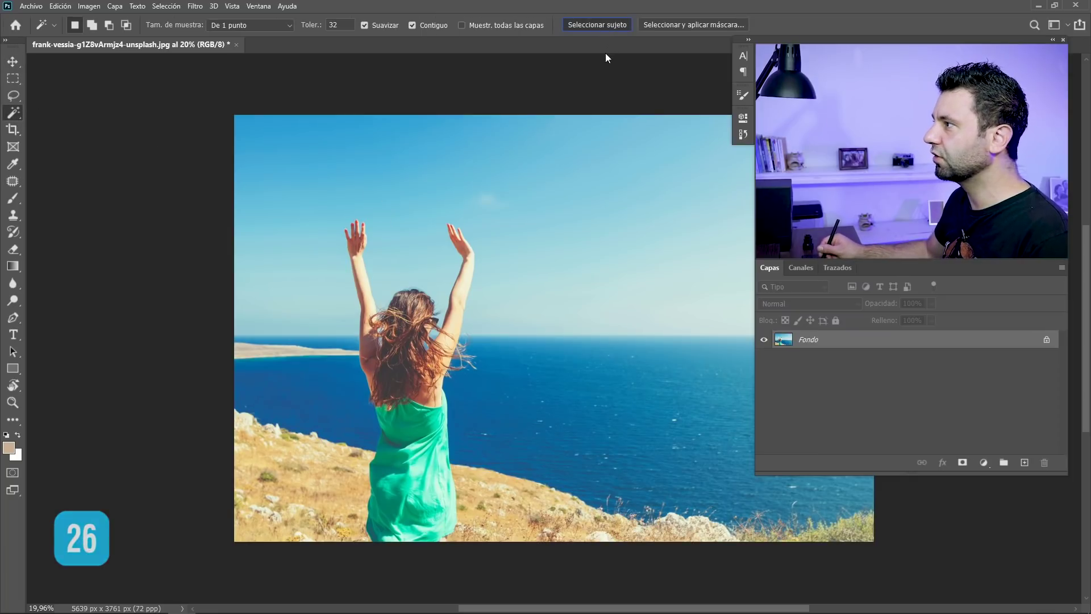
click(674, 25)
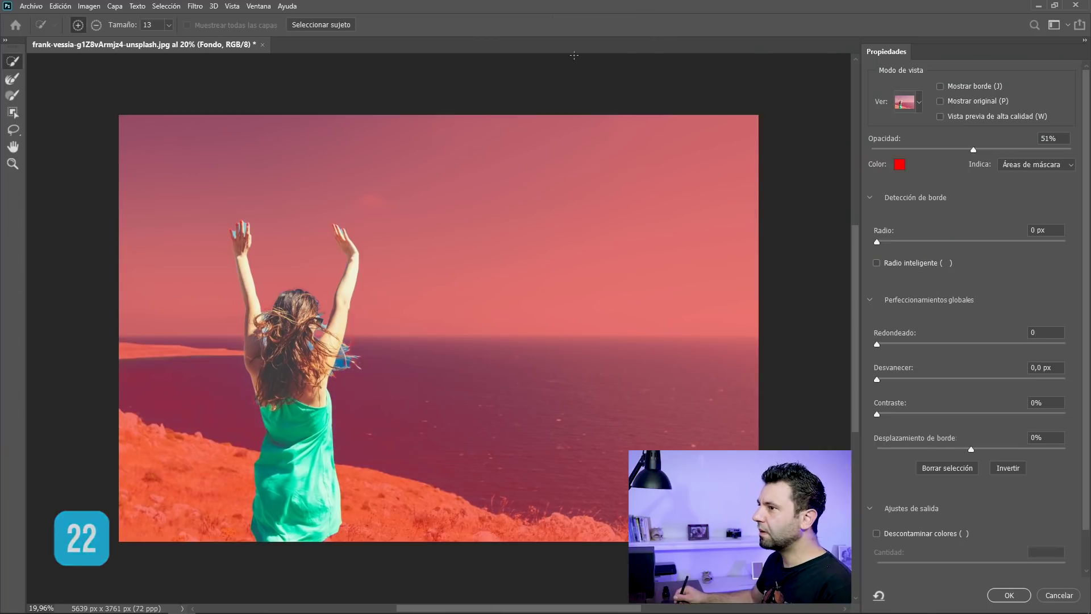
click(12, 79)
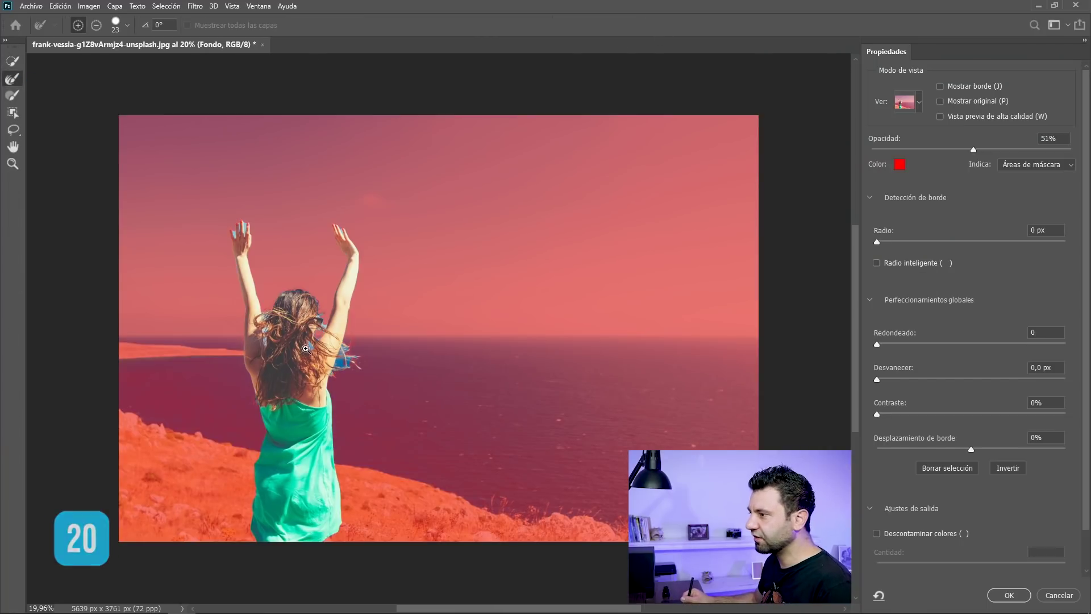
click(353, 348)
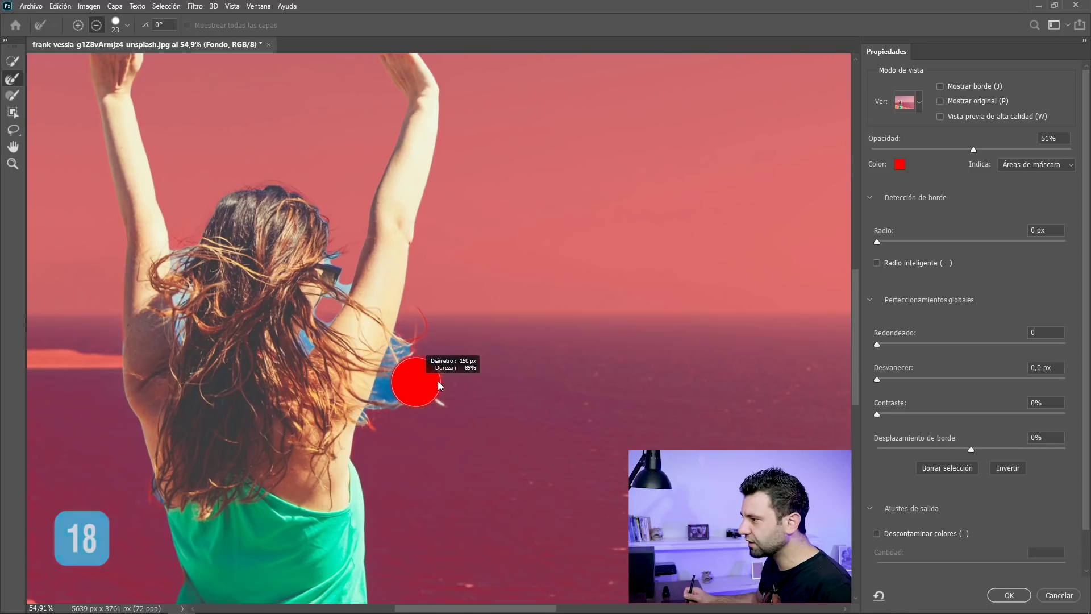
mouse_move(414, 385)
mouse_down()
mouse_move(412, 341)
mouse_move(401, 355)
mouse_up()
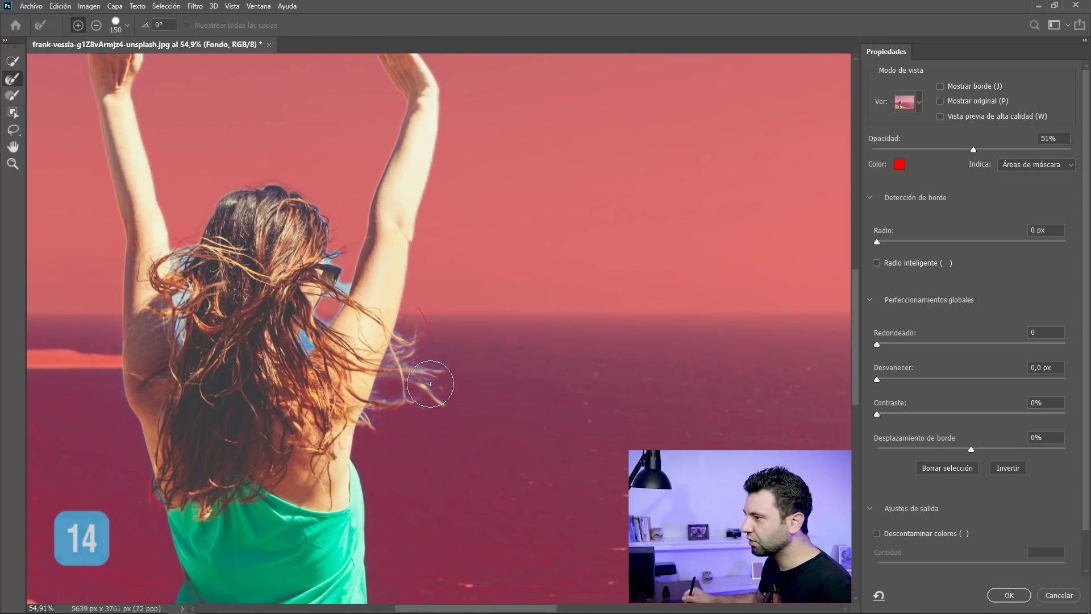
alt+right_click(339, 268)
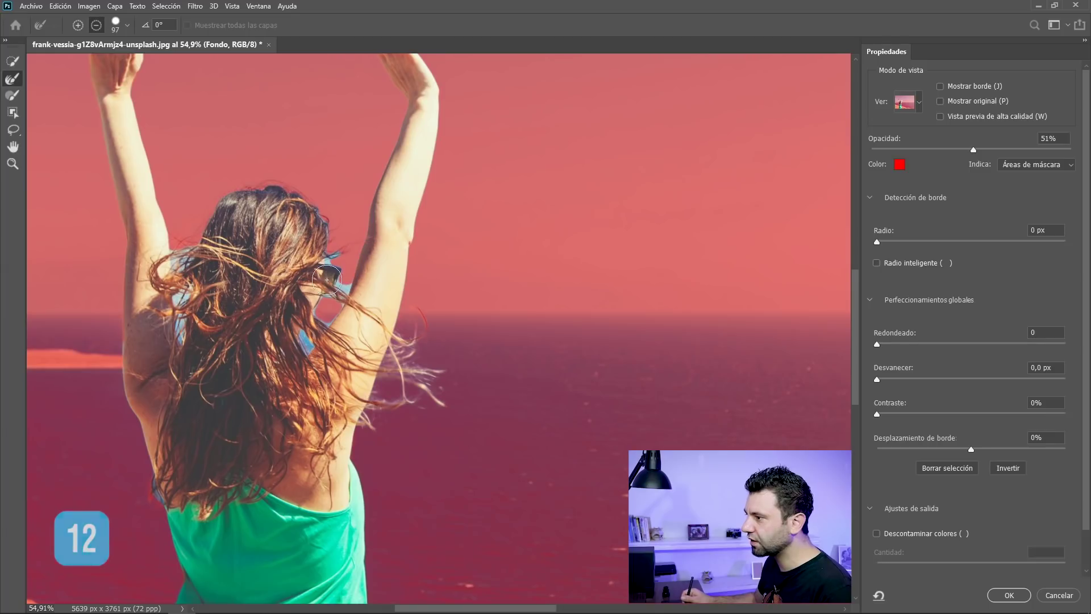
drag(318, 307, 309, 339)
Refine the top, left and shoulder hair edges, decontaminate colours, and output a new layer with layer mask
drag(345, 260, 335, 245)
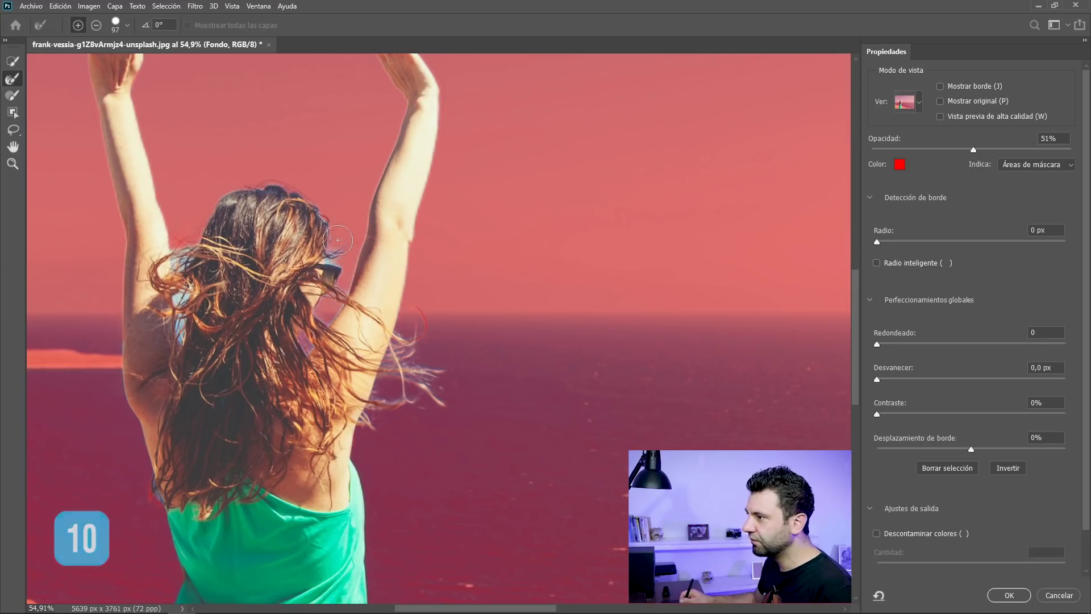
drag(171, 223, 179, 305)
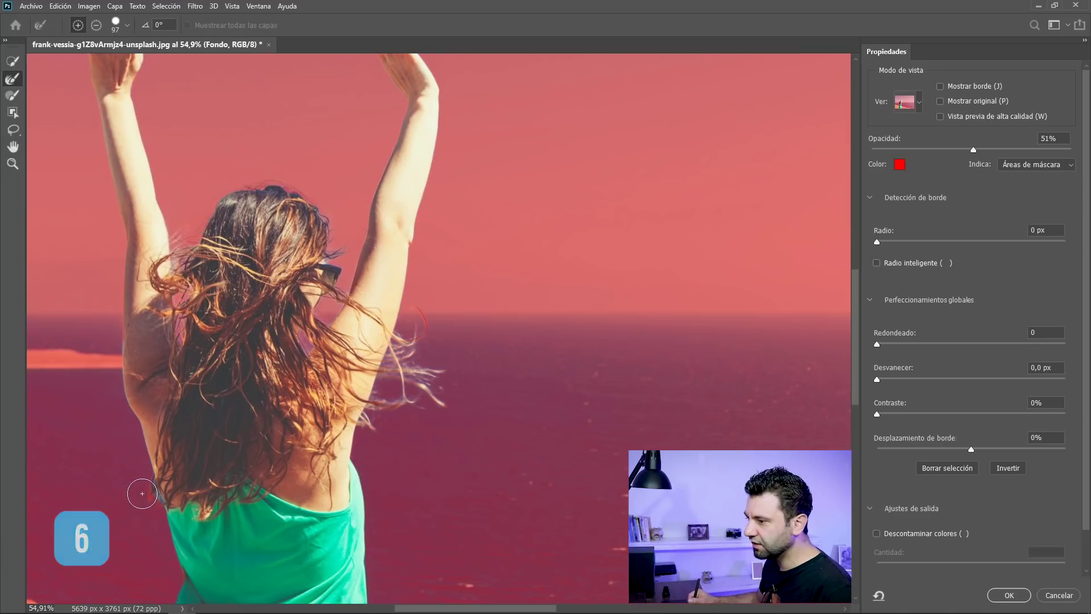
drag(137, 495, 173, 518)
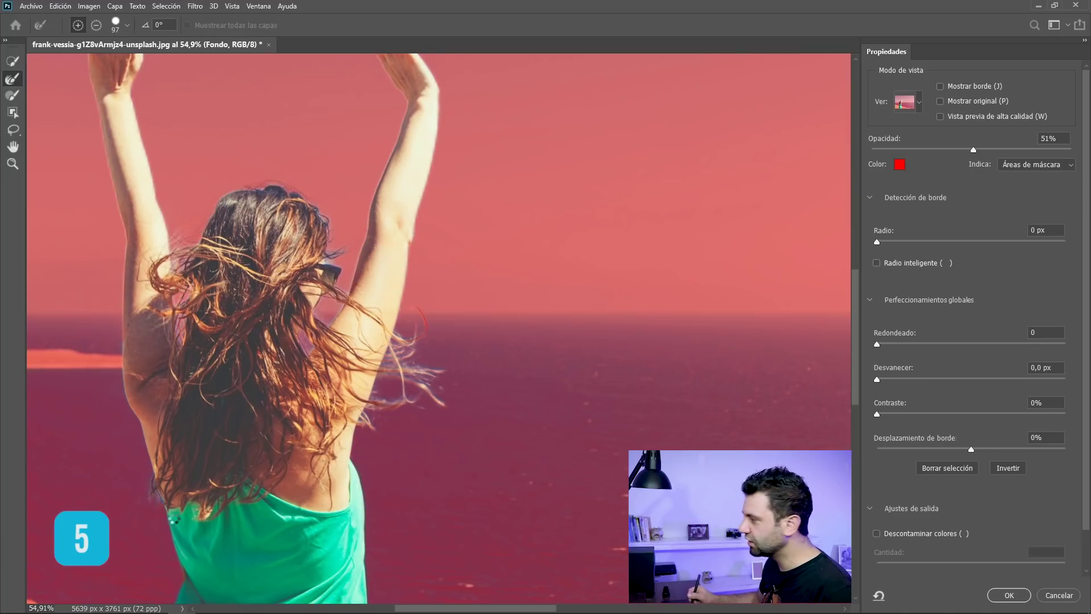
click(880, 534)
click(1083, 552)
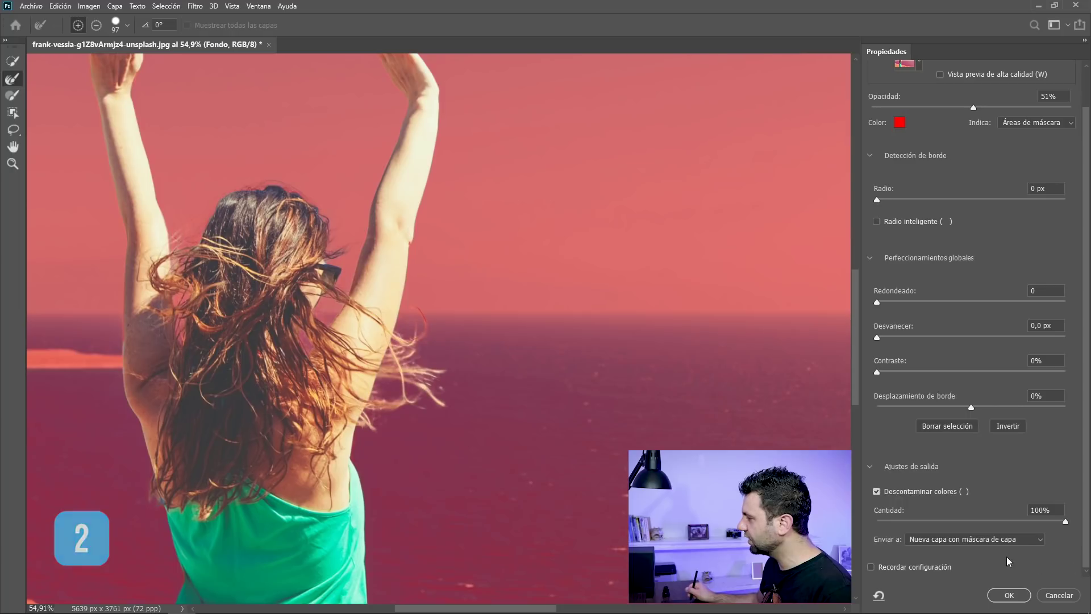
click(1009, 595)
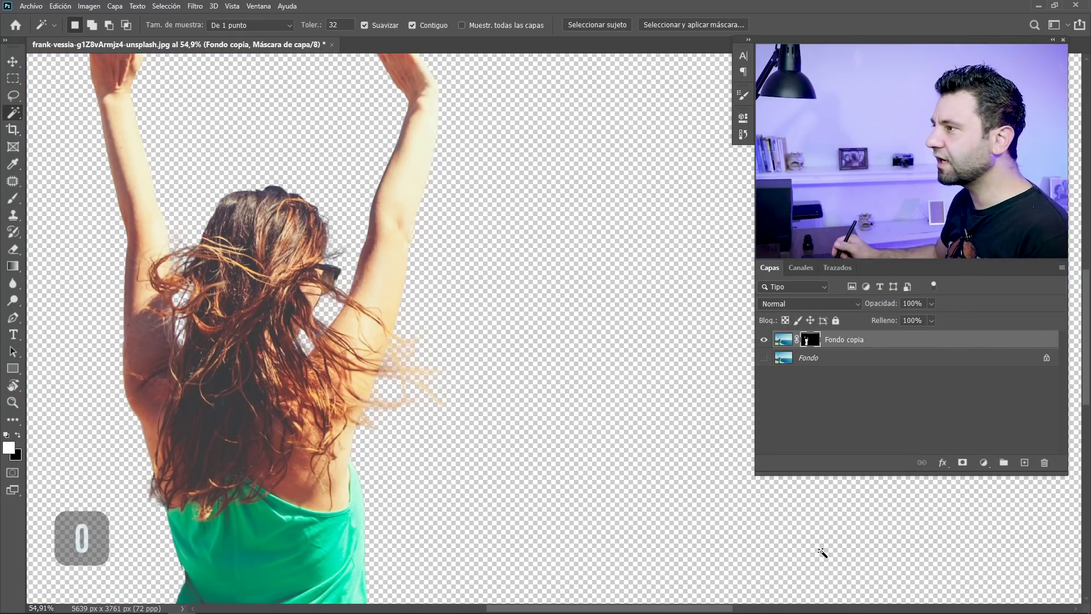
Add a light blue (#9bd5ea) Solid Color fill layer above the Fondo background layer
scroll(327, 384, down, 3)
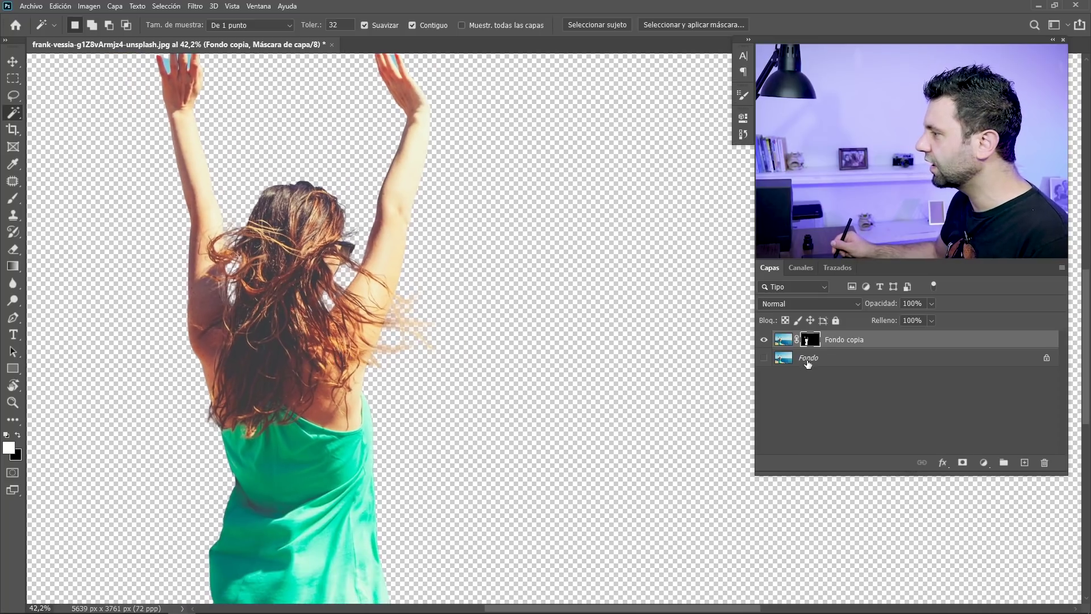
click(808, 358)
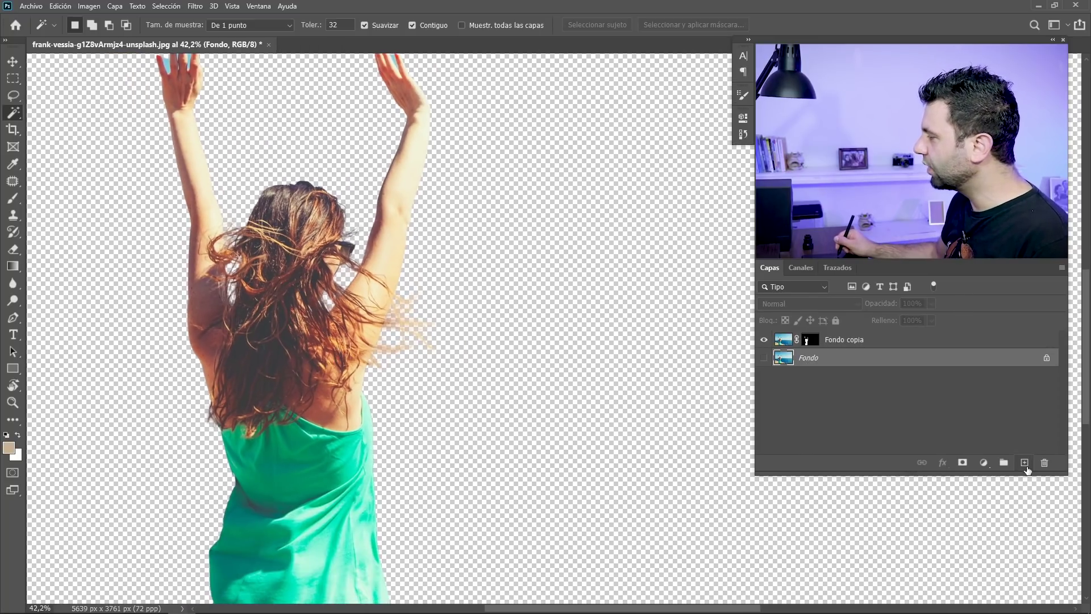
click(983, 463)
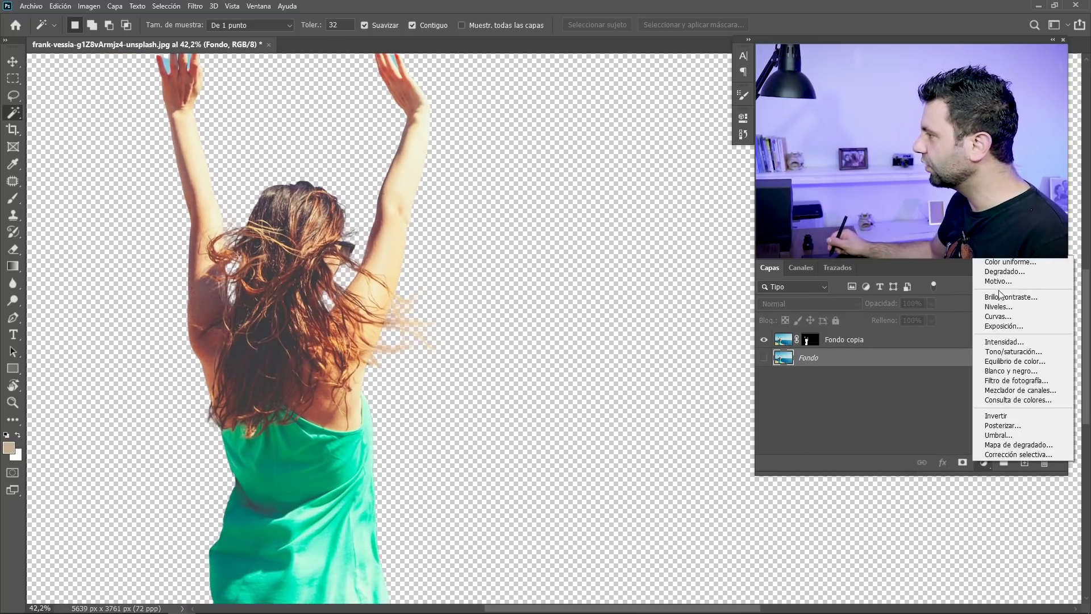
click(1002, 262)
scroll(316, 296, up, 1)
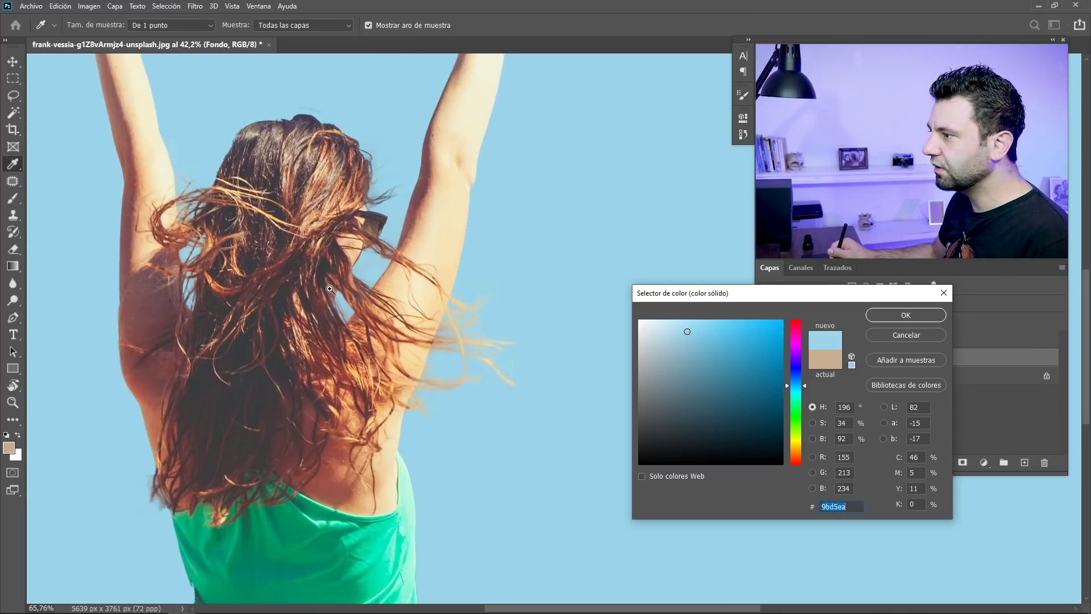
scroll(315, 296, up, 2)
scroll(315, 296, up, 2)
scroll(316, 296, down, 1)
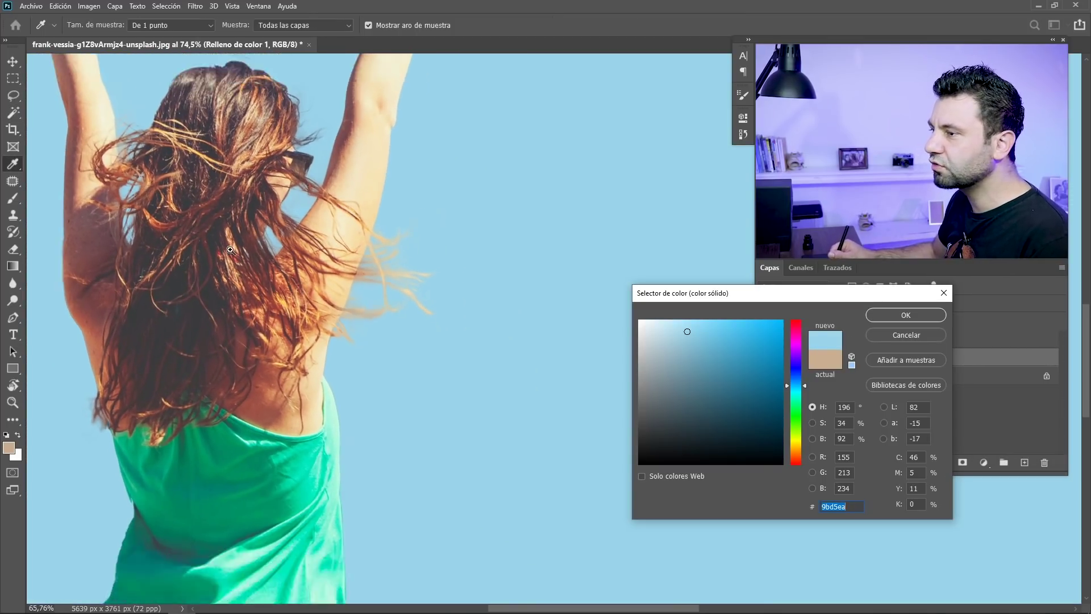
scroll(316, 296, down, 2)
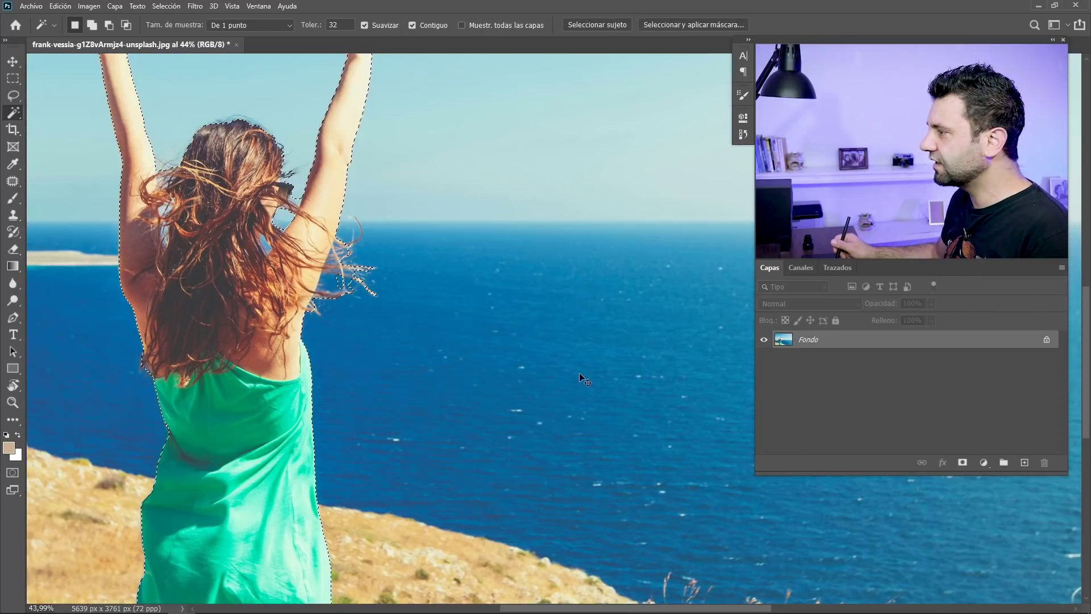
Undo back to the single original Fondo layer, then zoom out and pan the photo
key(ctrl+z)
key(ctrl+minus)
key(ctrl+minus)
key(ctrl+minus)
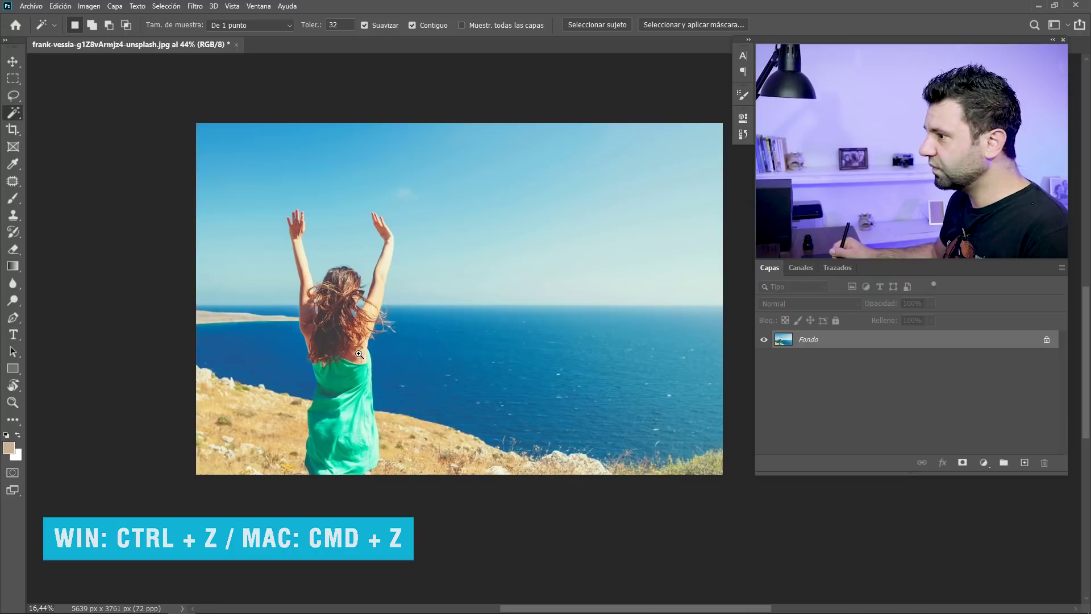
drag(354, 359, 287, 362)
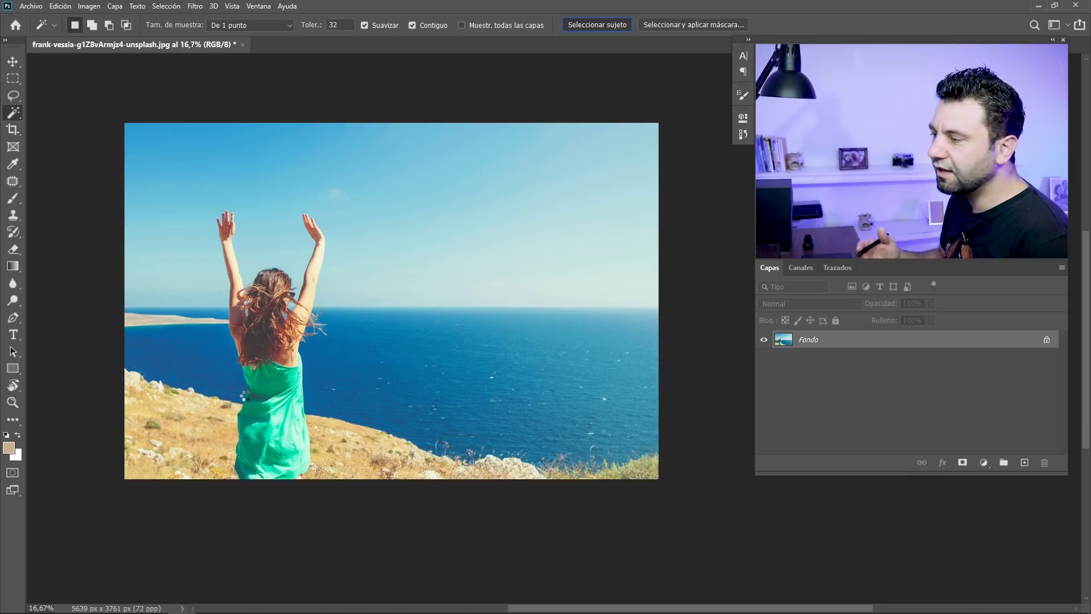
Zoom in on the woman and reopen Select and Mask with her selected
click(305, 321)
drag(304, 322, 285, 374)
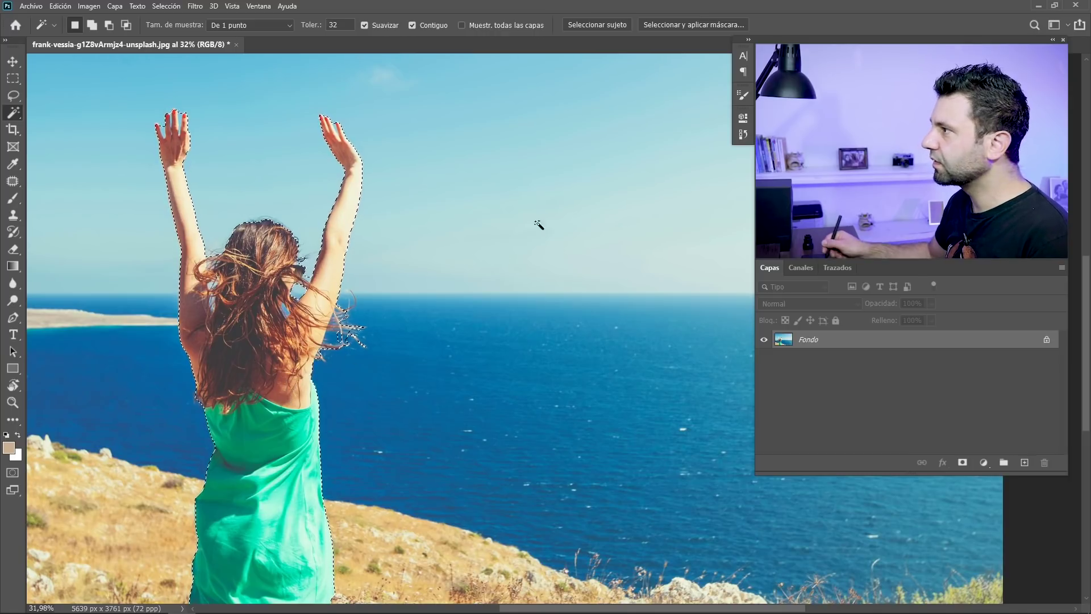
click(667, 23)
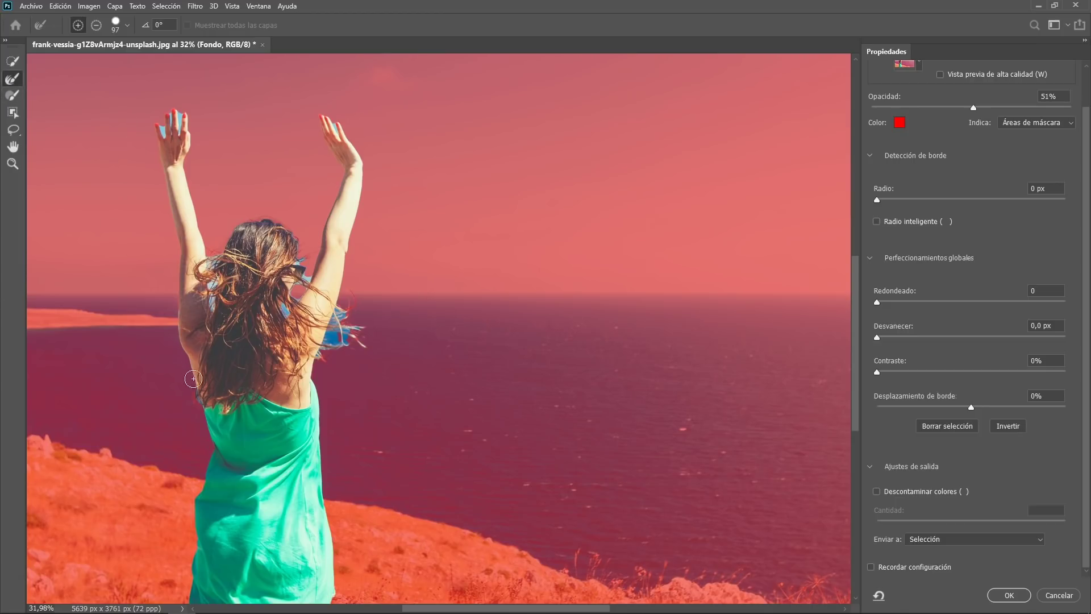
Brush the right-side and upper loose hair strands with a resized, finer Refine Edge Brush
scroll(334, 348, up, 3)
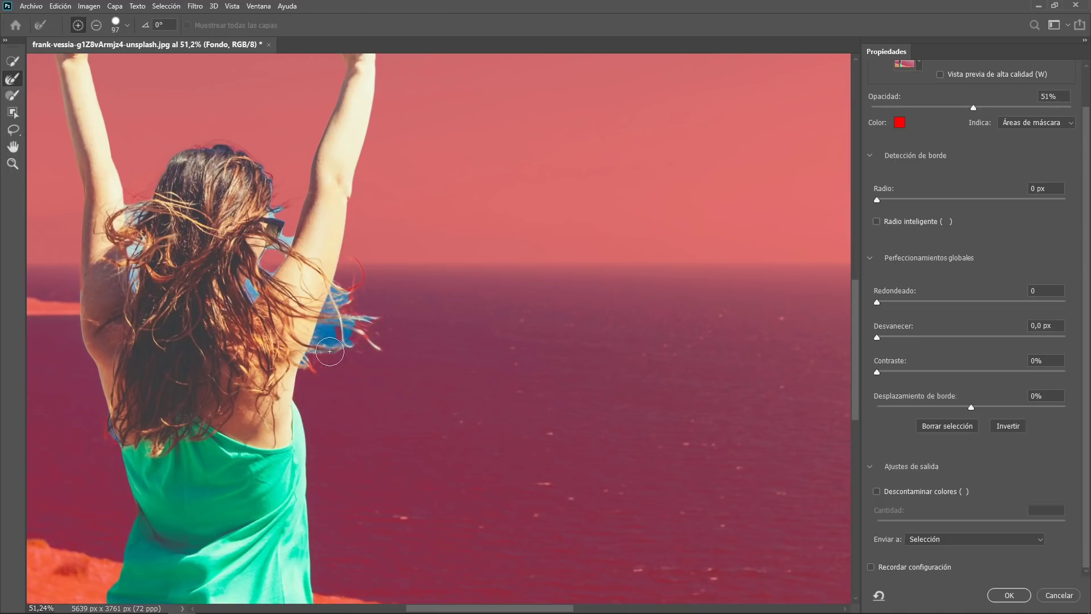
alt+right_click(346, 336)
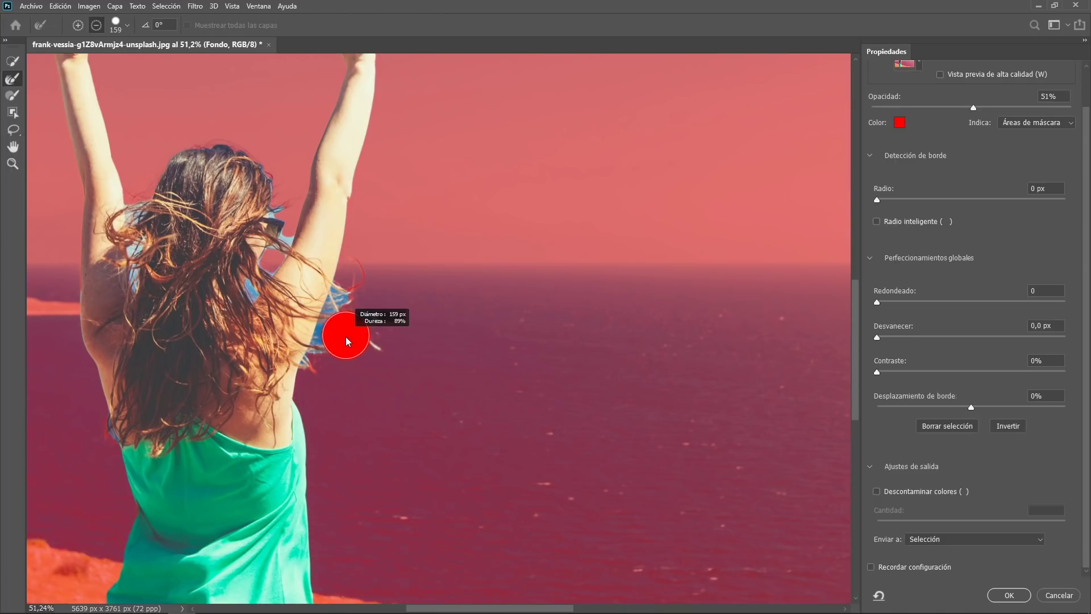
mouse_move(347, 318)
mouse_down()
mouse_move(325, 356)
mouse_move(345, 334)
mouse_move(357, 280)
mouse_up()
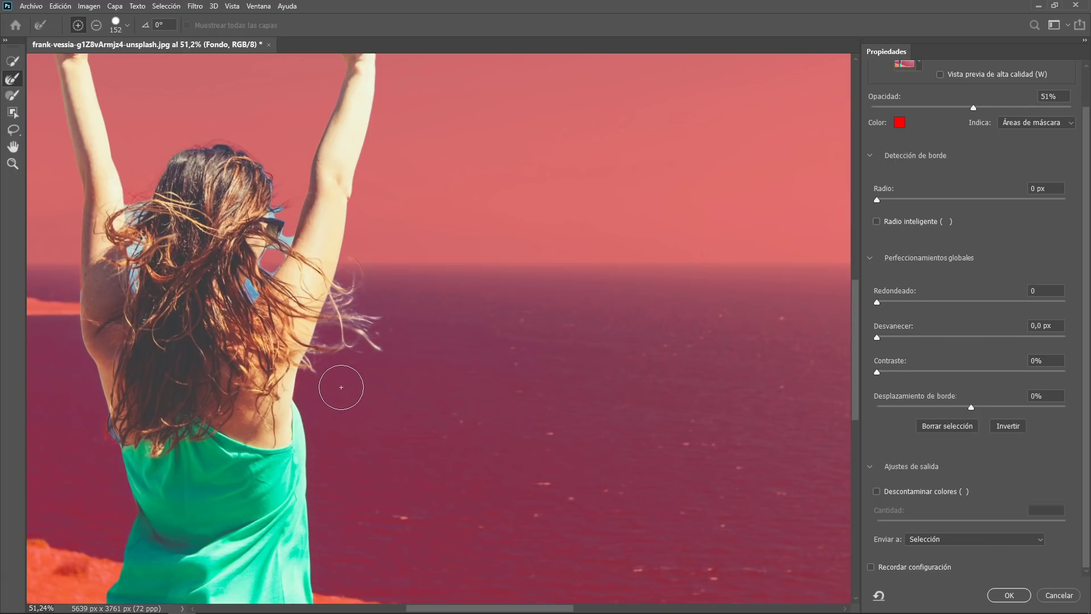
drag(305, 291, 298, 282)
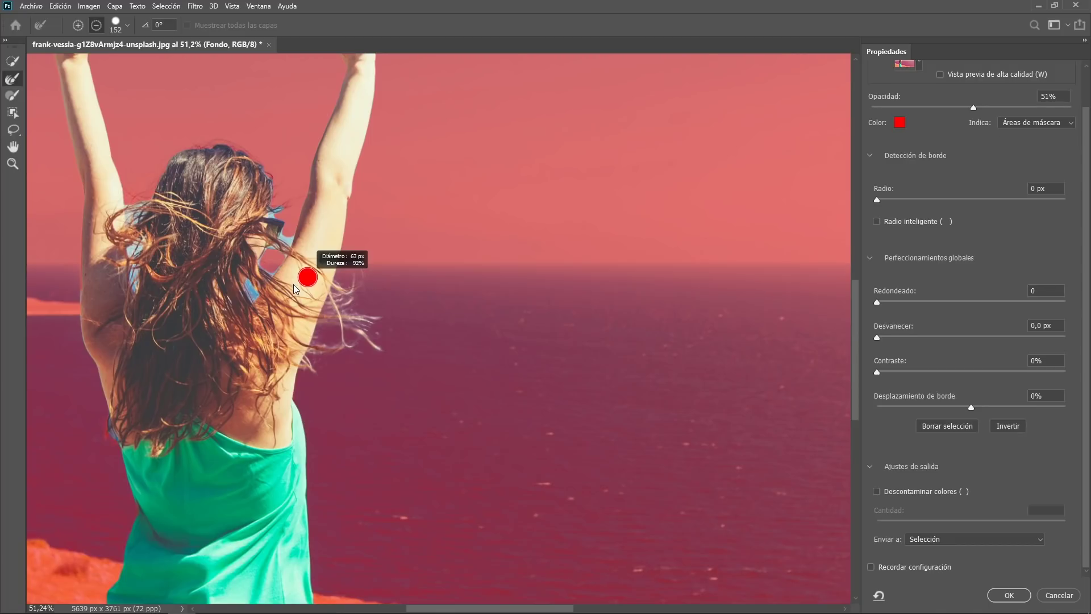
scroll(235, 308, up, 1)
scroll(236, 307, up, 2)
scroll(235, 308, up, 1)
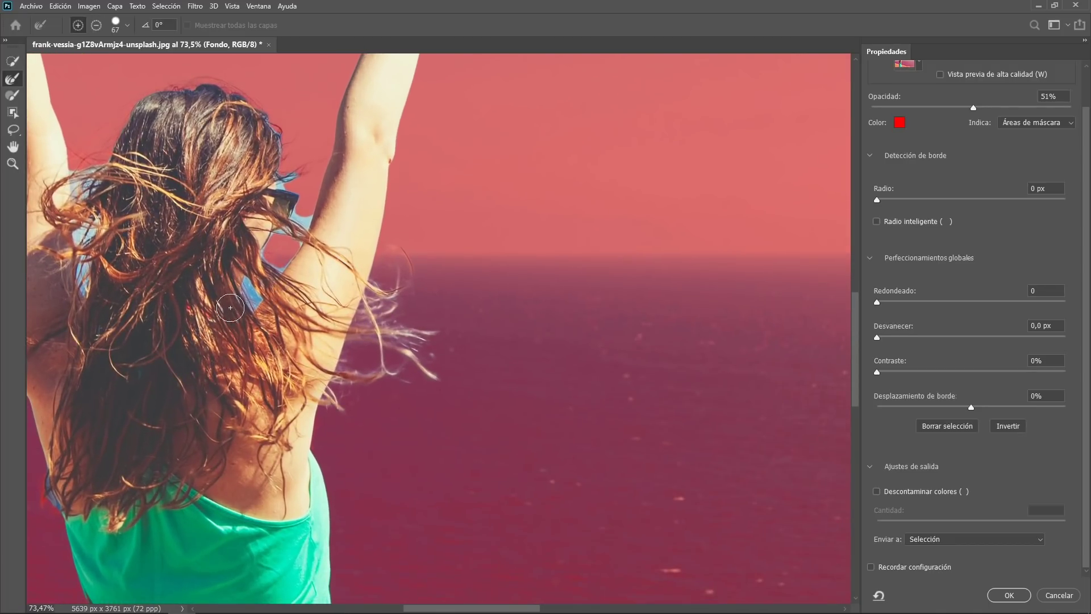
drag(229, 322, 258, 286)
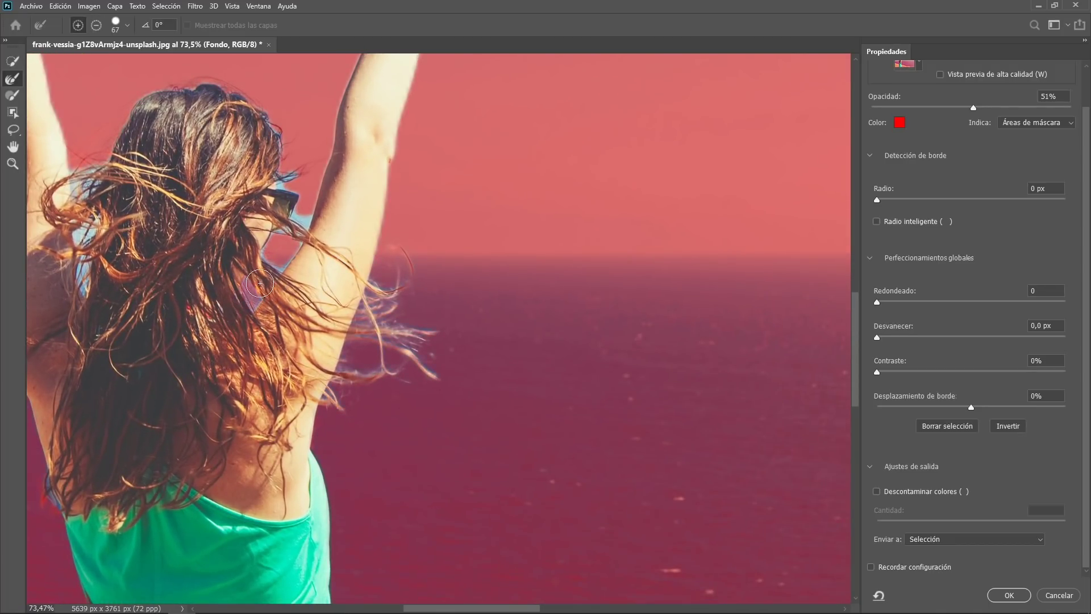
drag(297, 219, 303, 202)
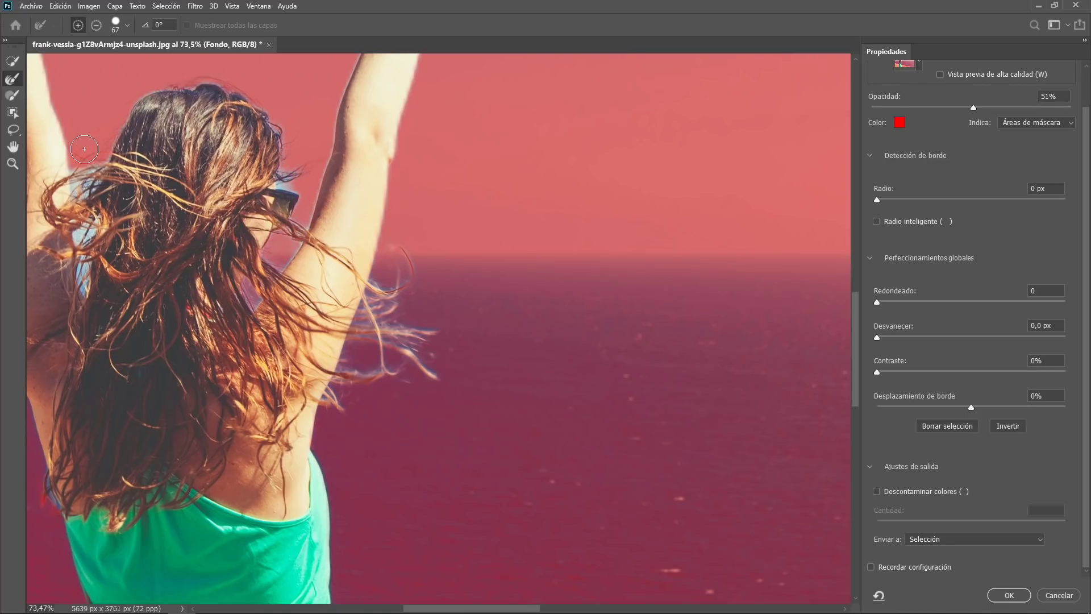
Refine the left hair fringe, the raised-arm edge and the lower hair
drag(84, 224, 288, 176)
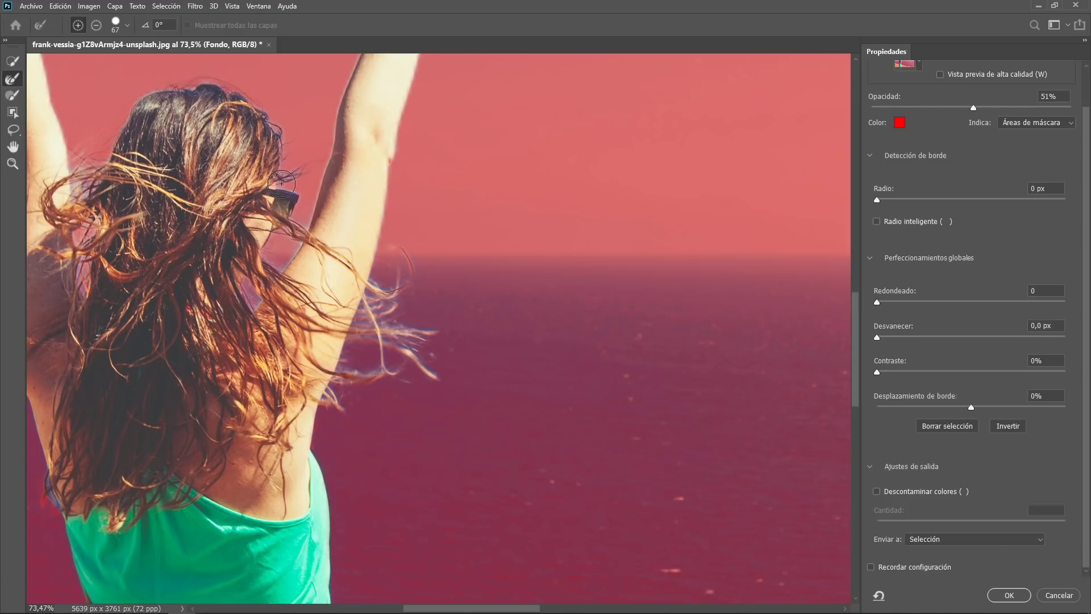
drag(130, 429, 168, 429)
scroll(254, 352, down, 3)
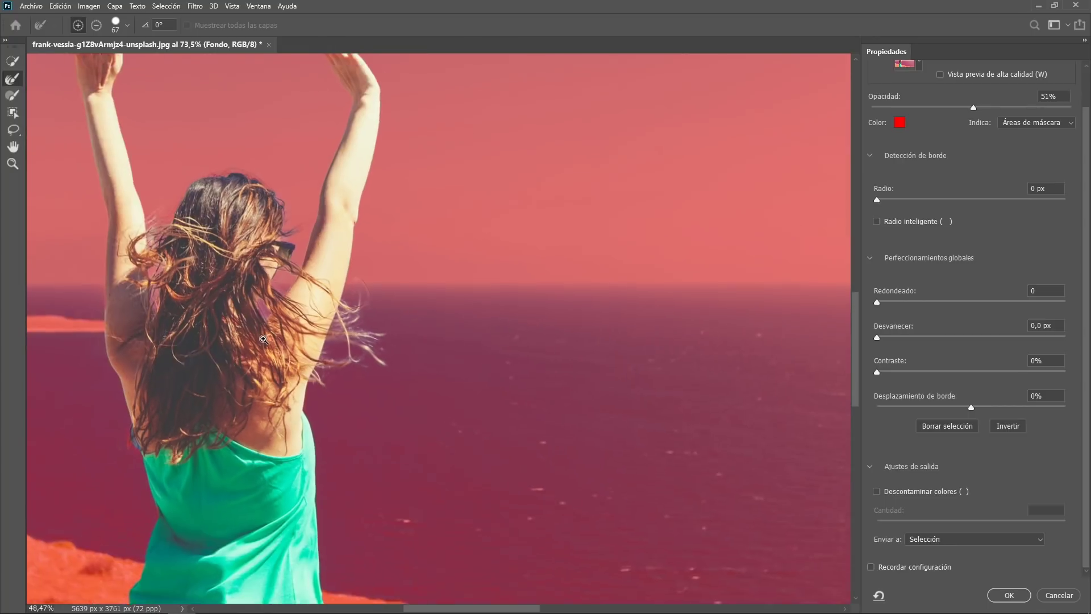
scroll(238, 329, up, 5)
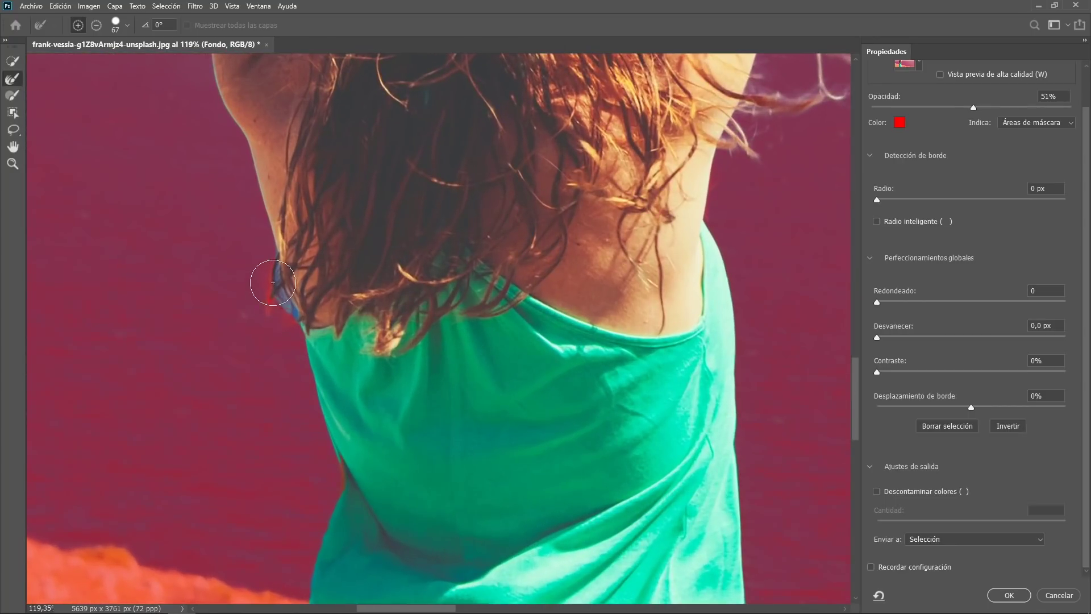
drag(273, 282, 264, 281)
scroll(256, 356, down, 5)
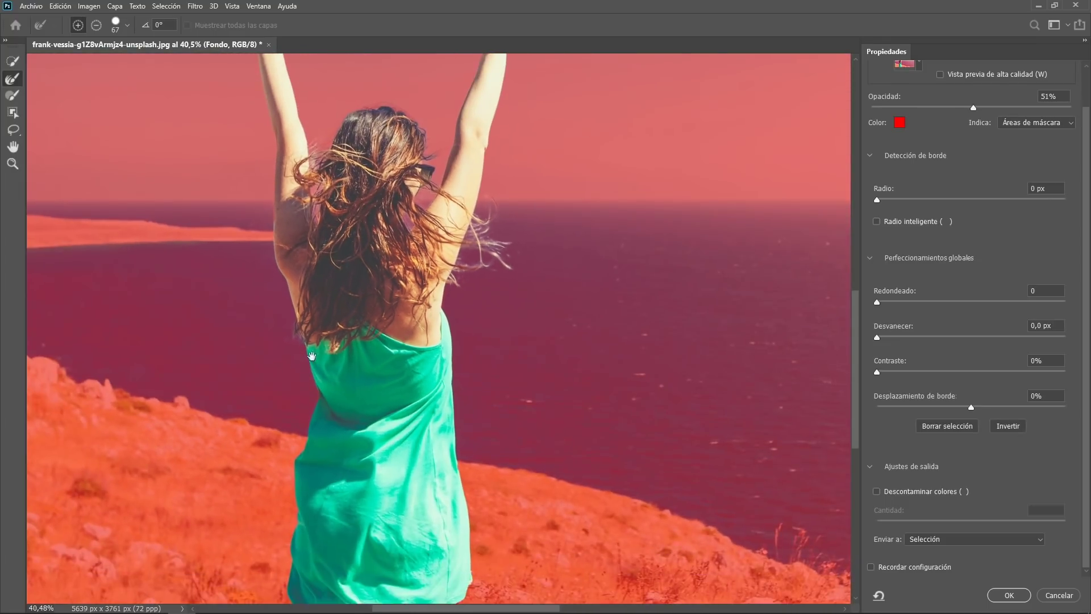
scroll(273, 341, down, 1)
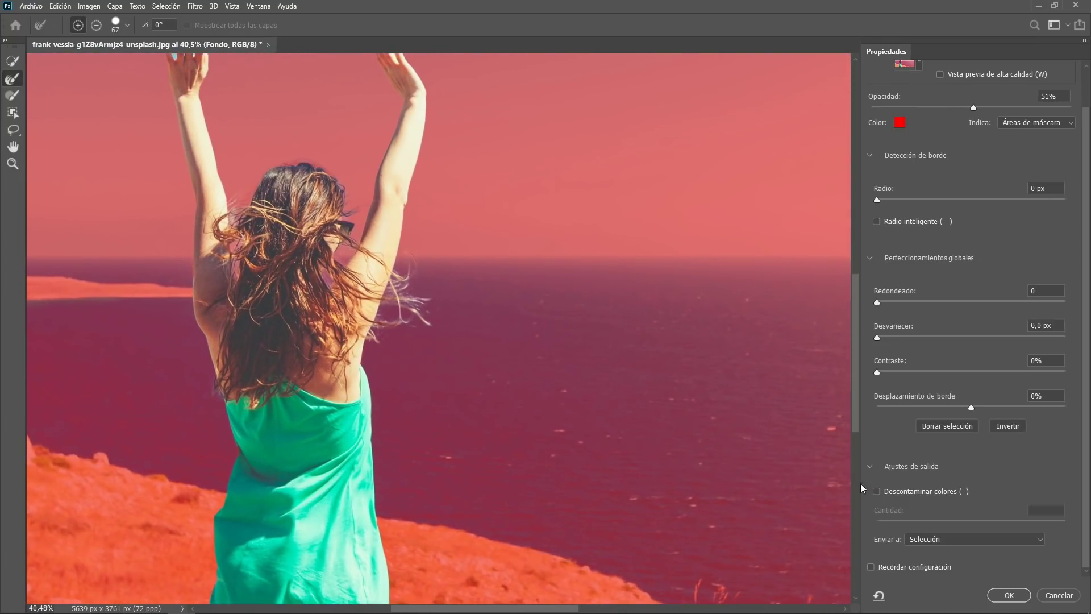
Output the refined selection to a new layer with layer mask, Fondo copia
click(918, 541)
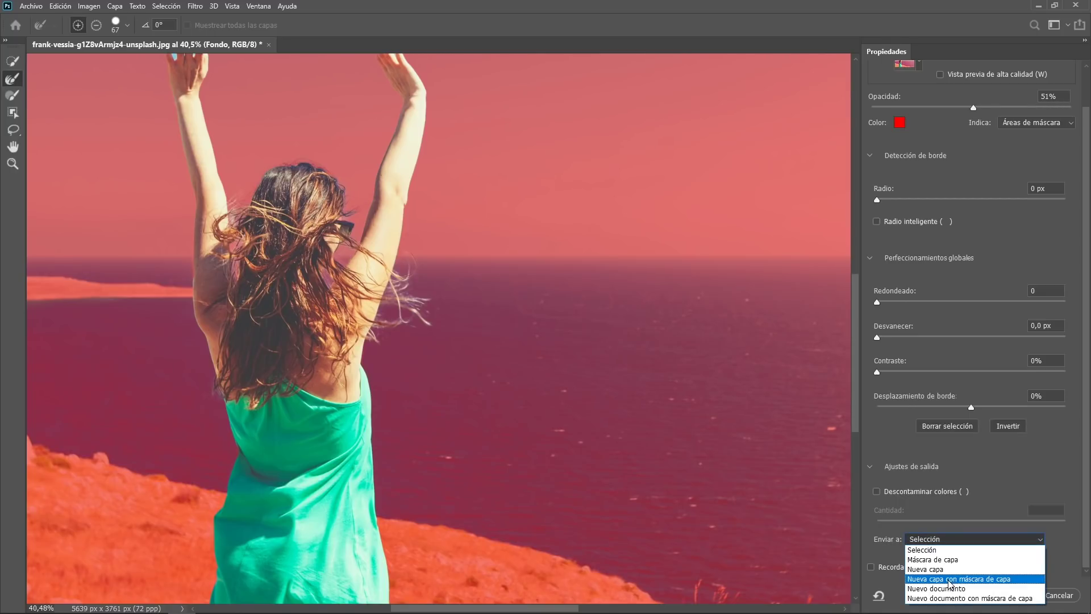
click(950, 579)
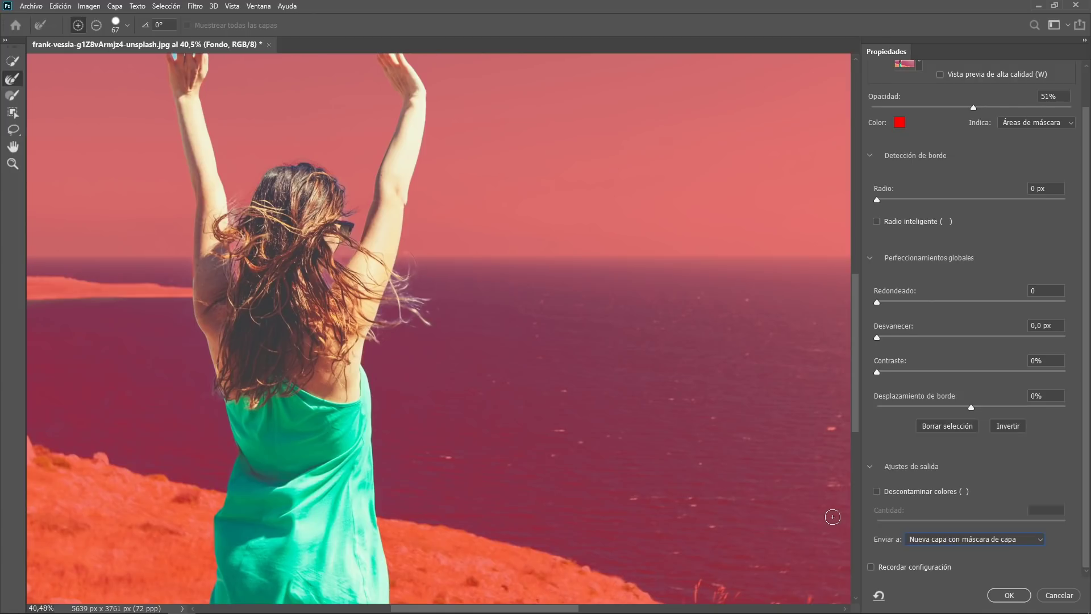
click(1000, 594)
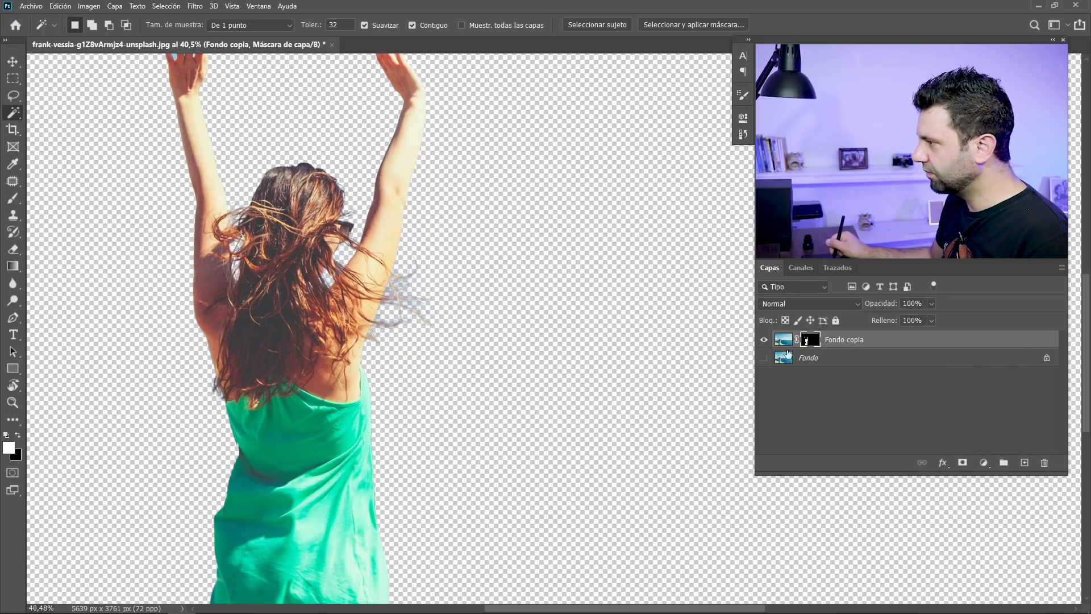
shift+click(810, 344)
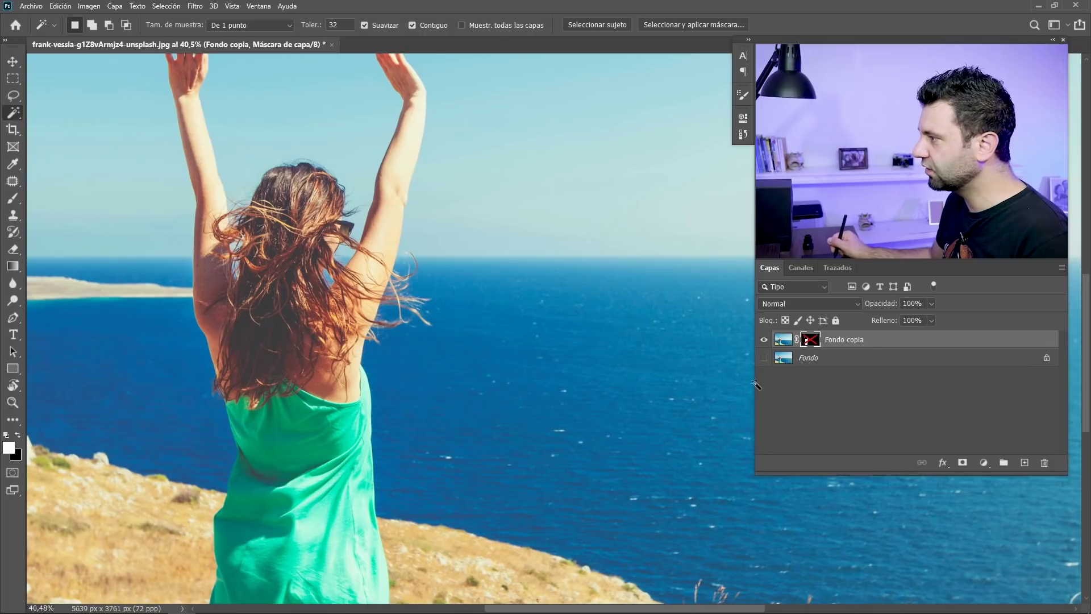
shift+click(809, 344)
click(824, 357)
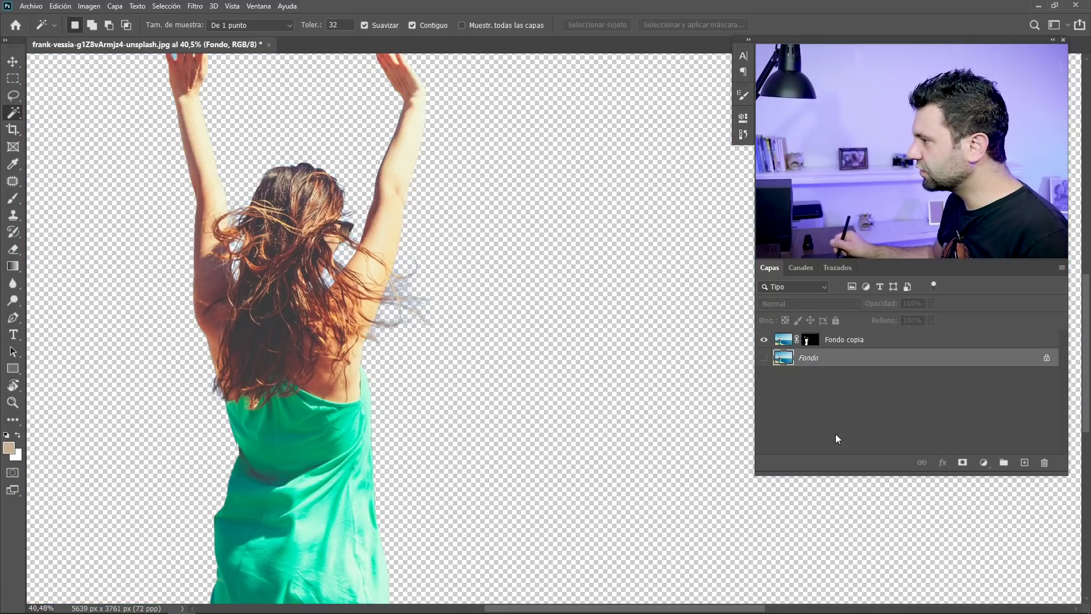
Add a light blue (#a9cce2) Solid Color fill layer, Relleno de color 1, behind the woman
click(984, 463)
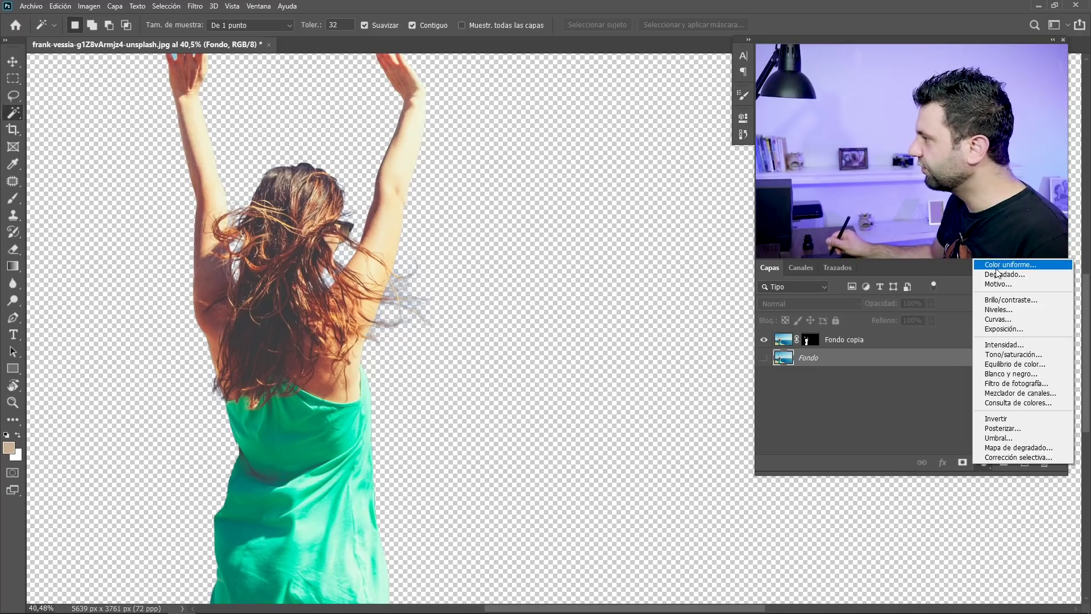
click(997, 268)
click(794, 384)
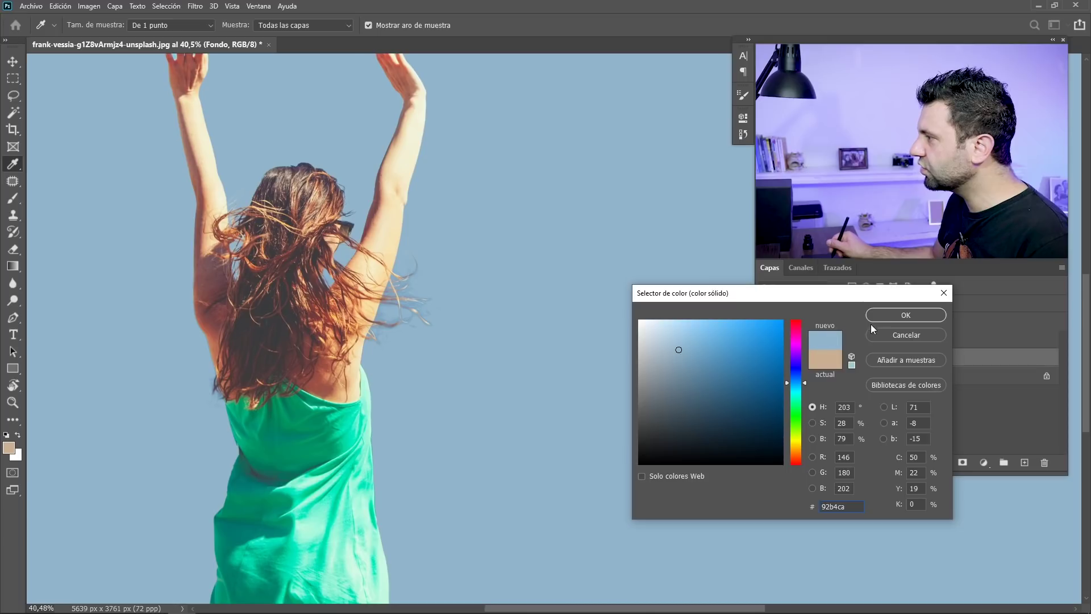
drag(714, 327, 675, 336)
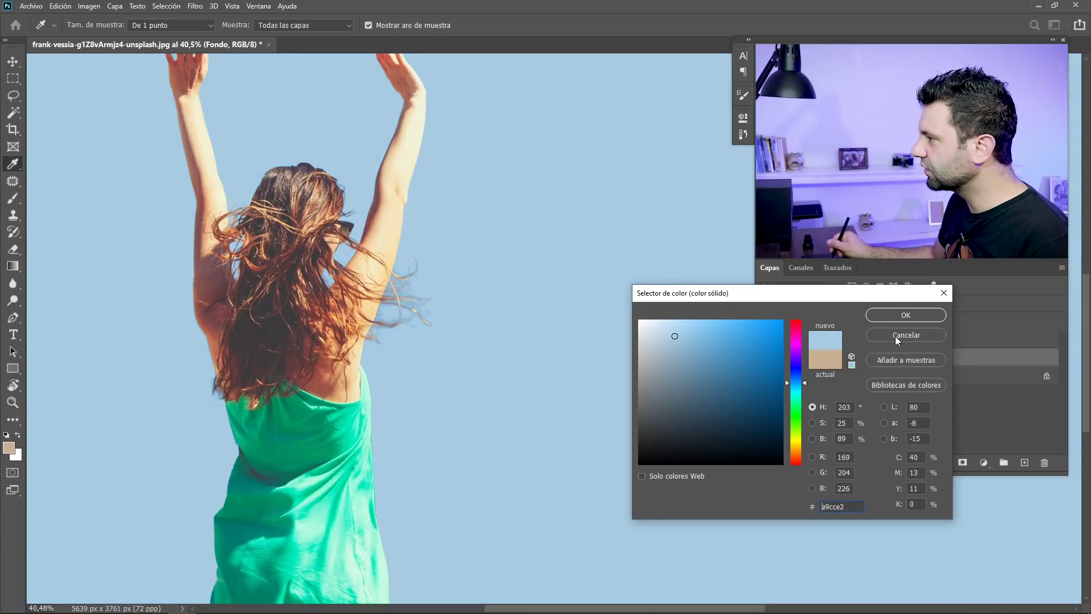
click(902, 316)
click(379, 312)
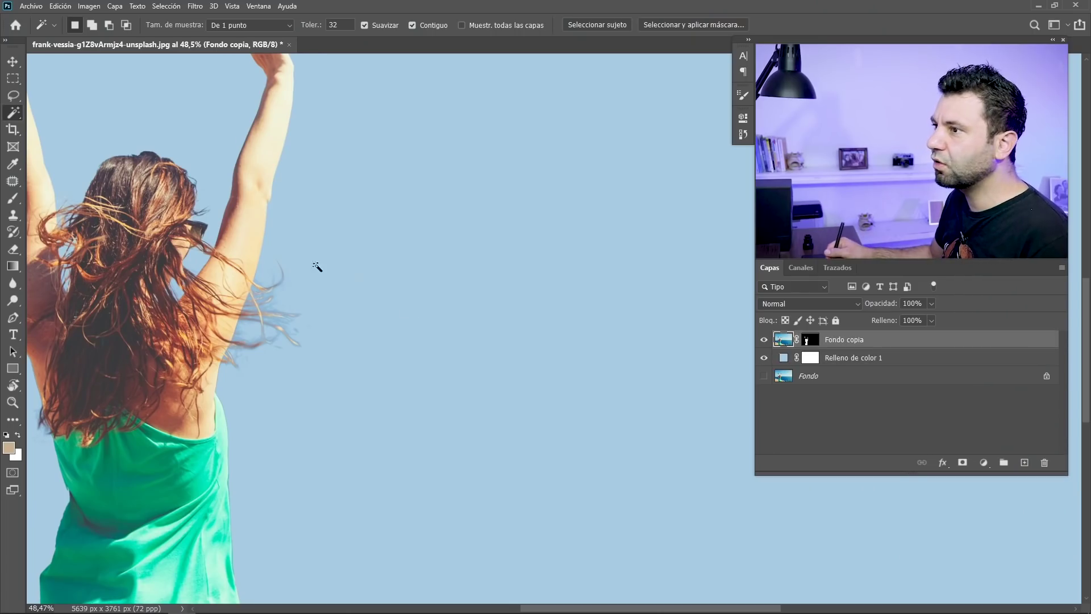
click(13, 95)
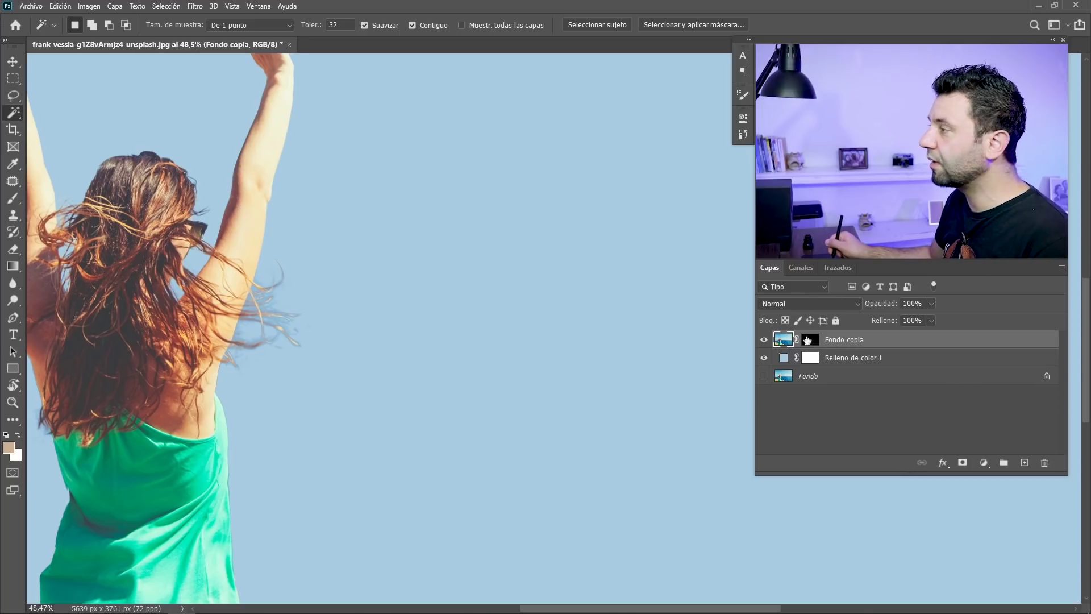
click(677, 25)
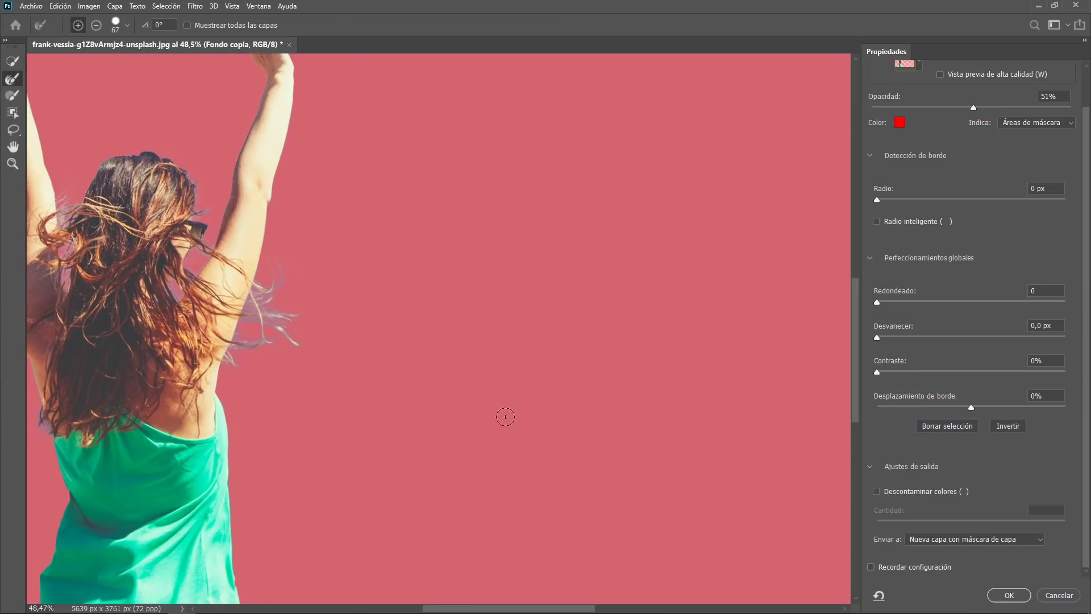
Enable Decontaminate Colors at 100% and output the result as new masked layer Fondo copia 2
click(876, 491)
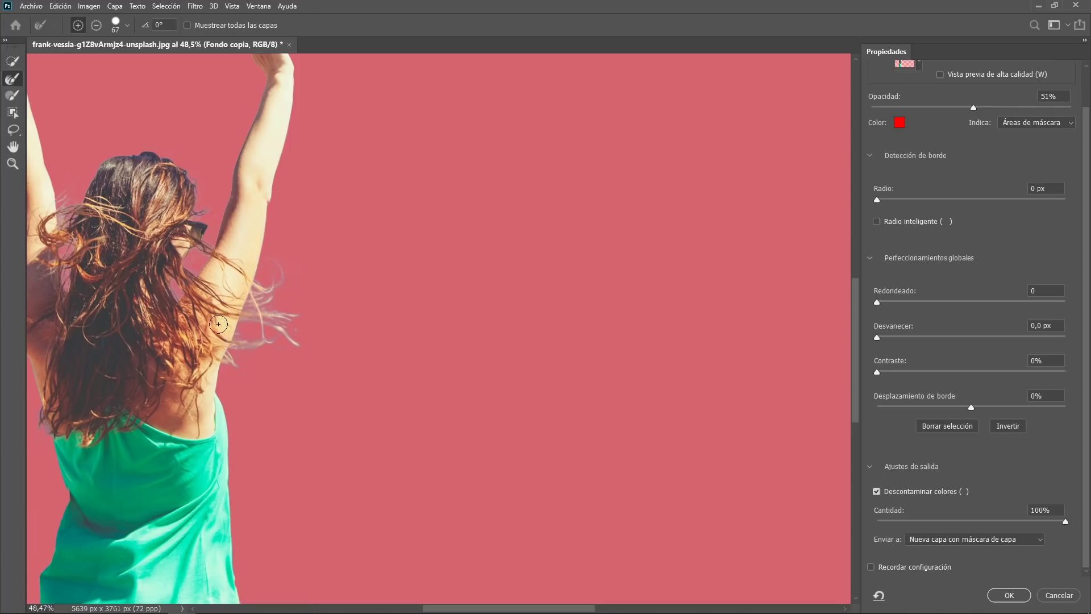
scroll(263, 308, up, 3)
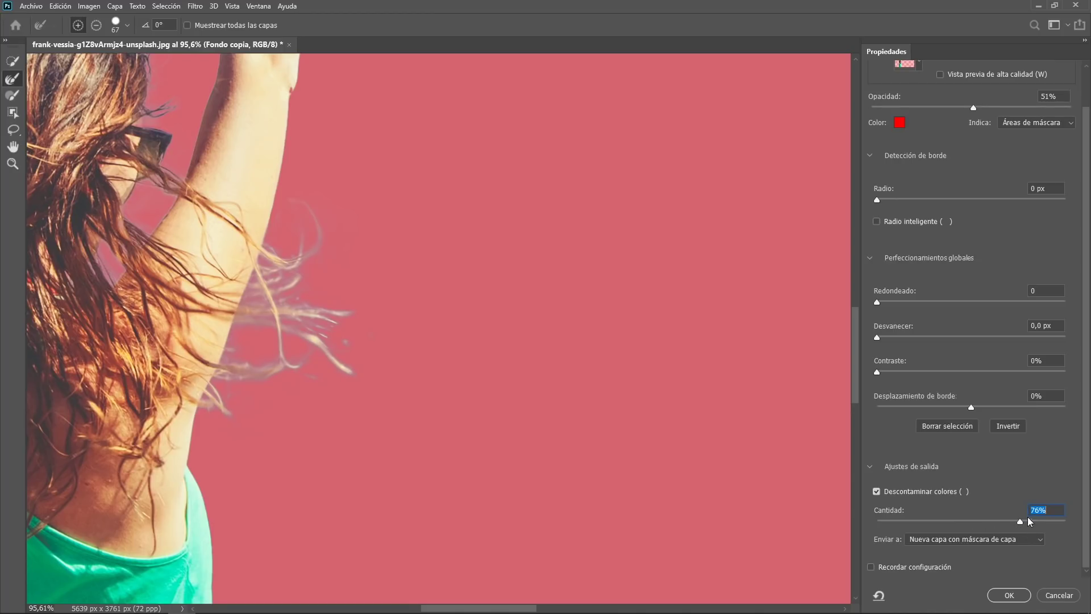
click(1010, 595)
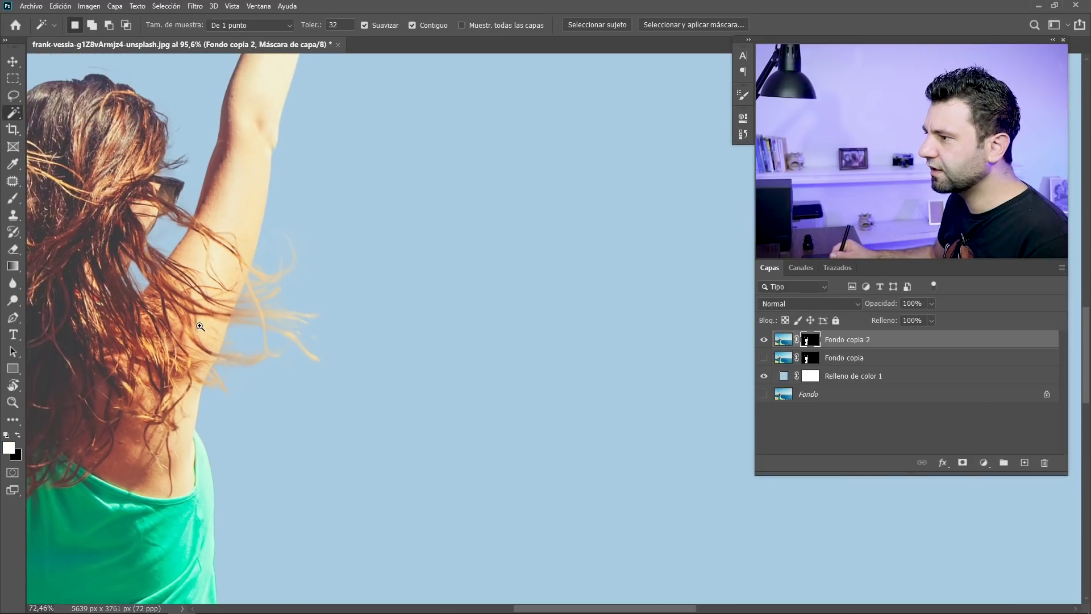
Temporarily disable Fondo copia 2's mask and inspect the hair and arm against the original
drag(234, 349, 328, 361)
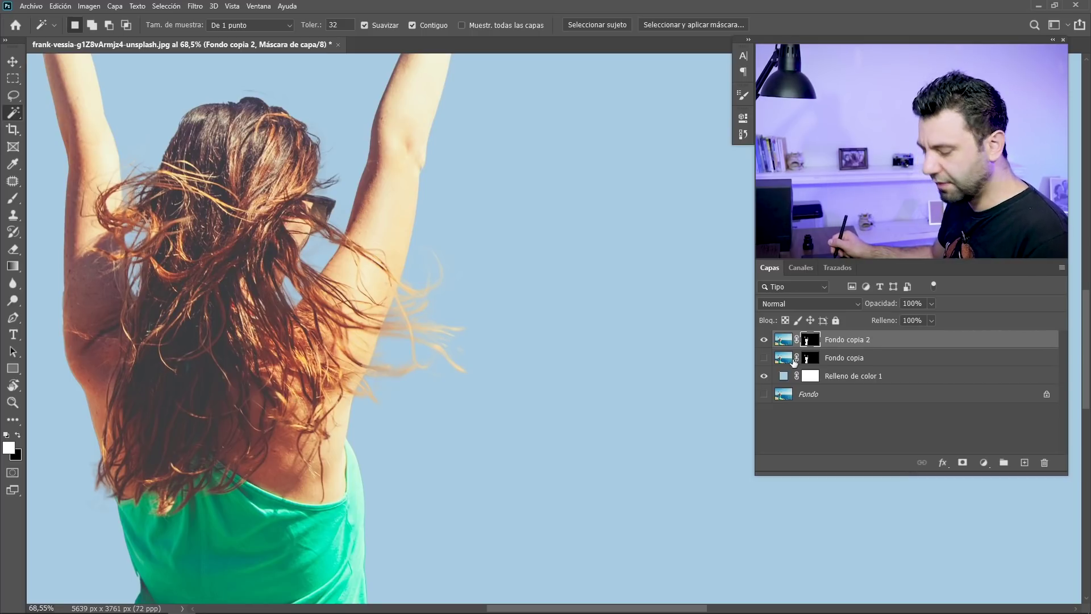
key(shift)
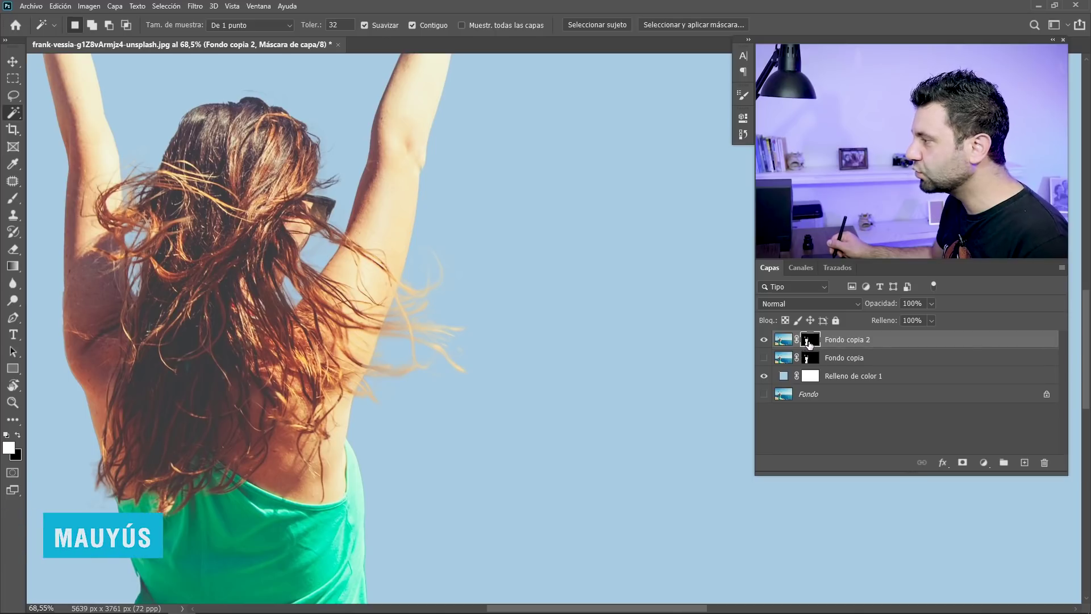
shift+click(809, 341)
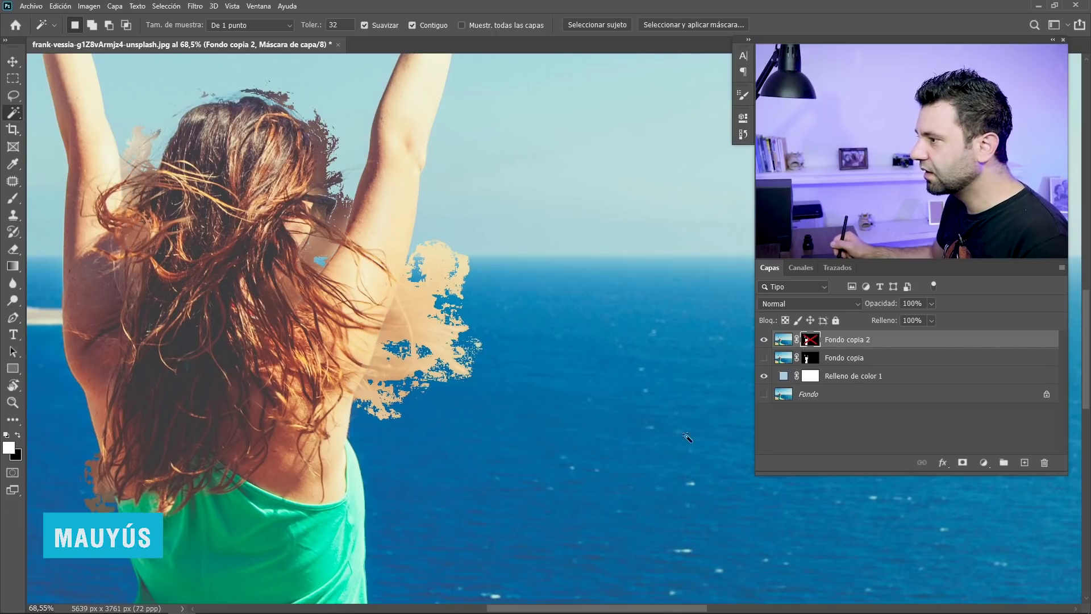
drag(307, 350, 327, 366)
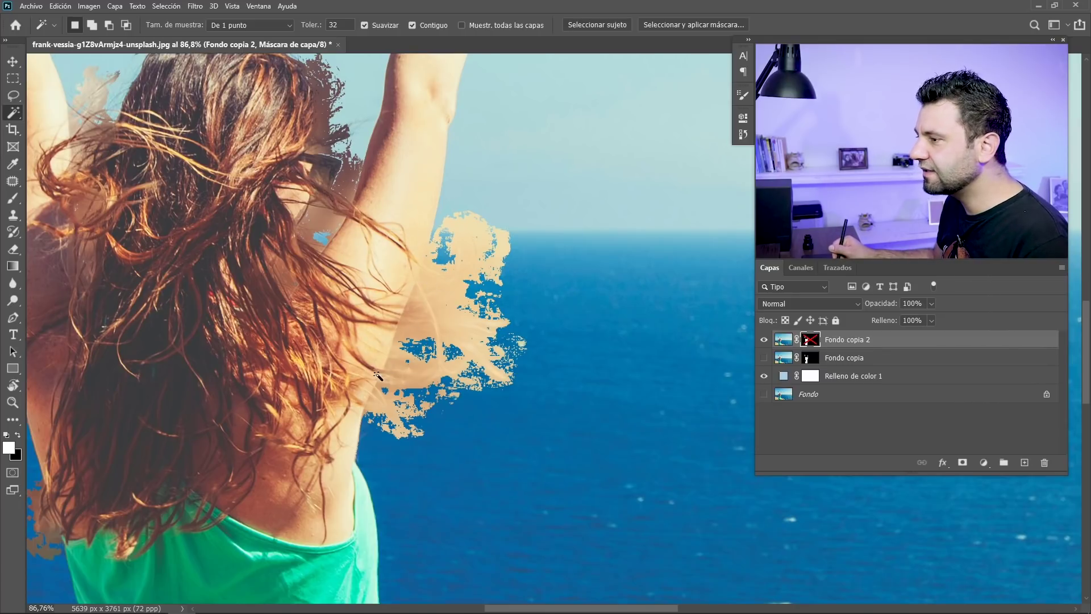
drag(278, 393, 377, 362)
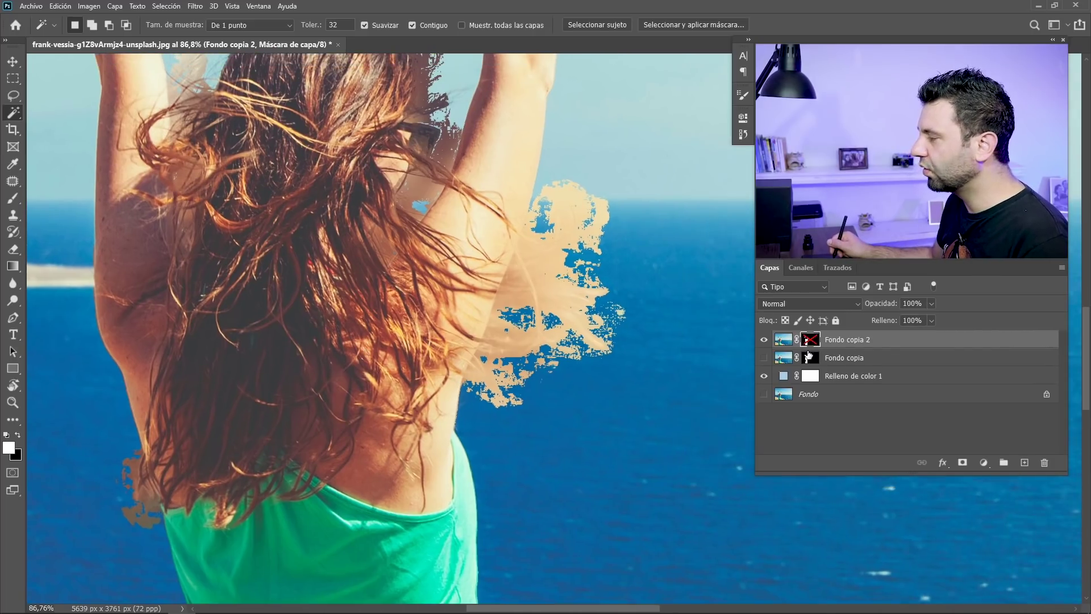
Re-enable the Fondo copia 2 mask and delete the hidden Fondo copia layer
shift+click(810, 341)
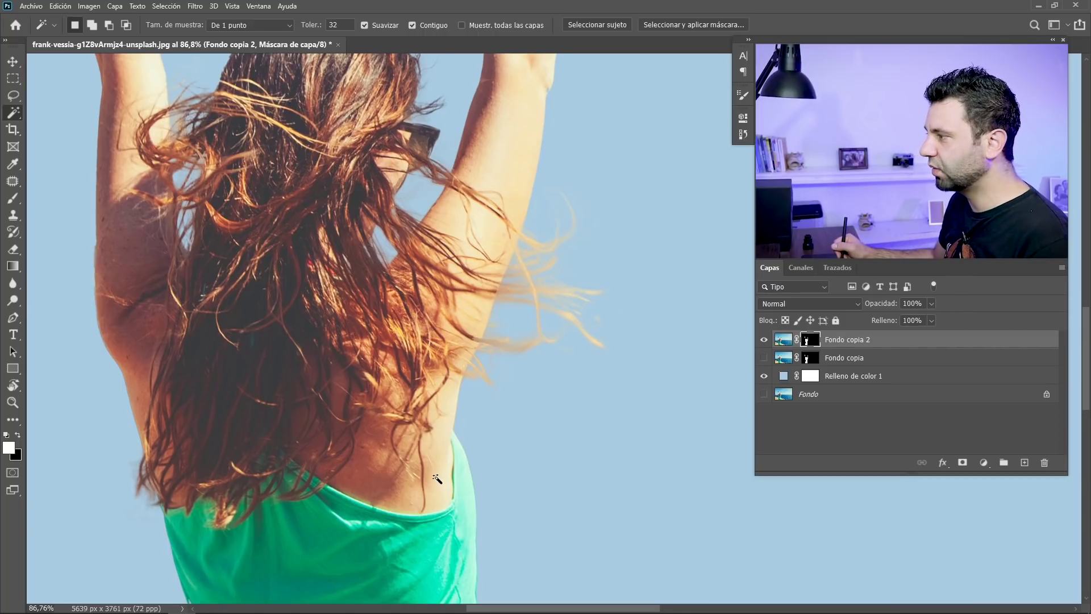
click(805, 355)
key(Delete)
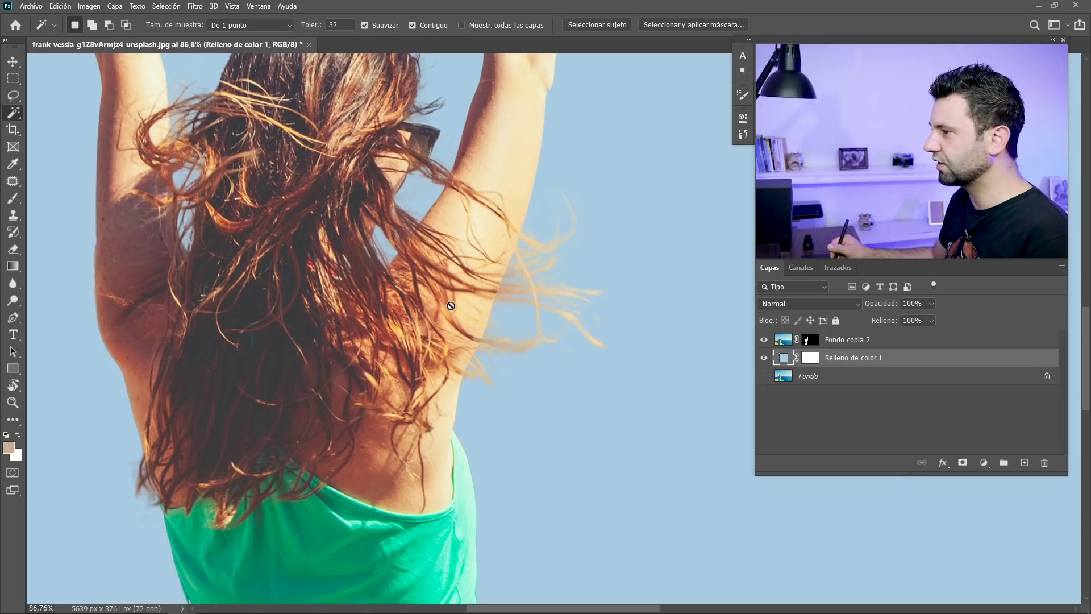
Recolour the Relleno de color 1 fill to a deeper blue, #67a9d3
scroll(451, 305, down, 3)
double_click(783, 358)
click(713, 345)
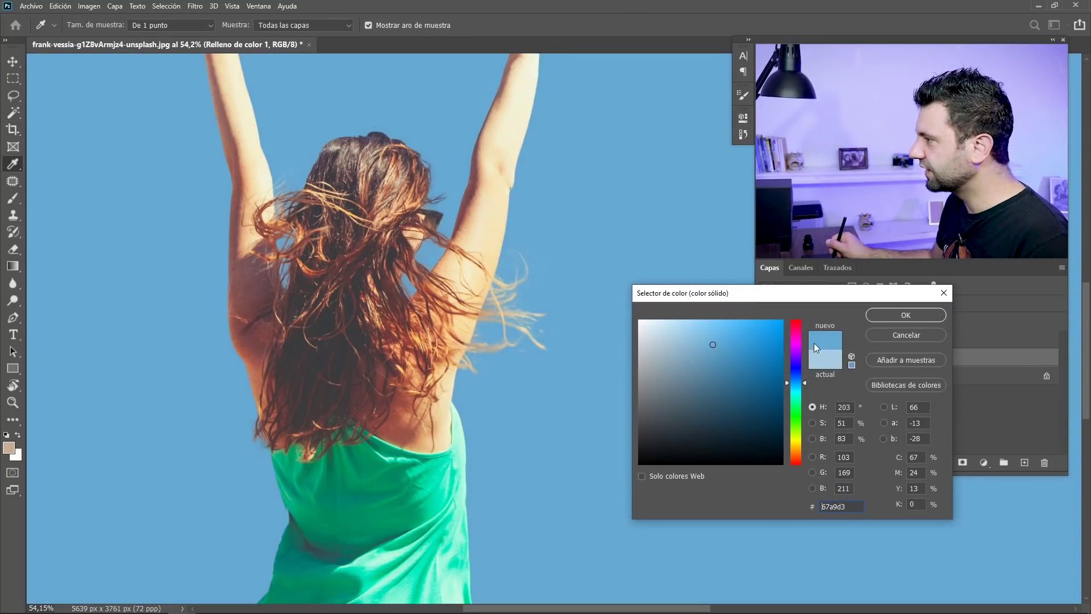
click(885, 318)
Pan toward the raised hands and make Fondo copia 2's mask active for editing
key(w)
drag(449, 310, 364, 522)
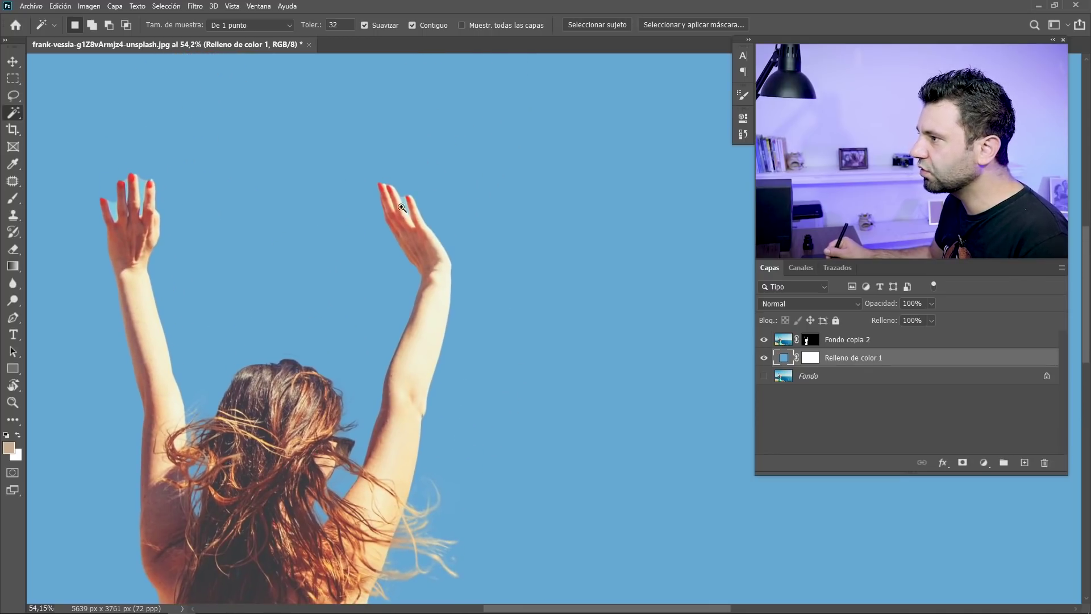
scroll(453, 219, up, 3)
scroll(453, 219, up, 1)
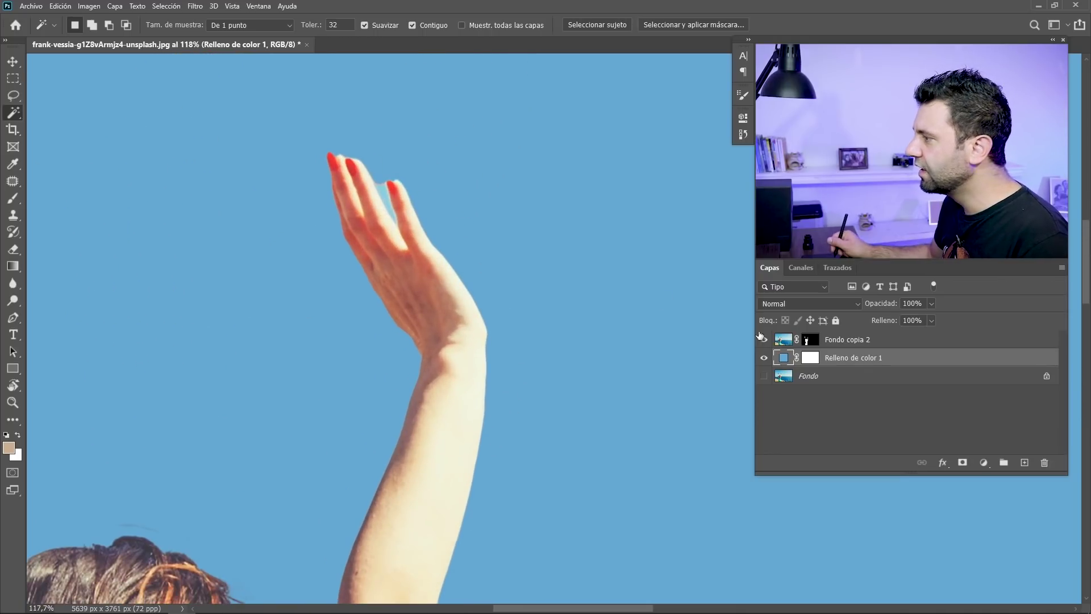
click(808, 341)
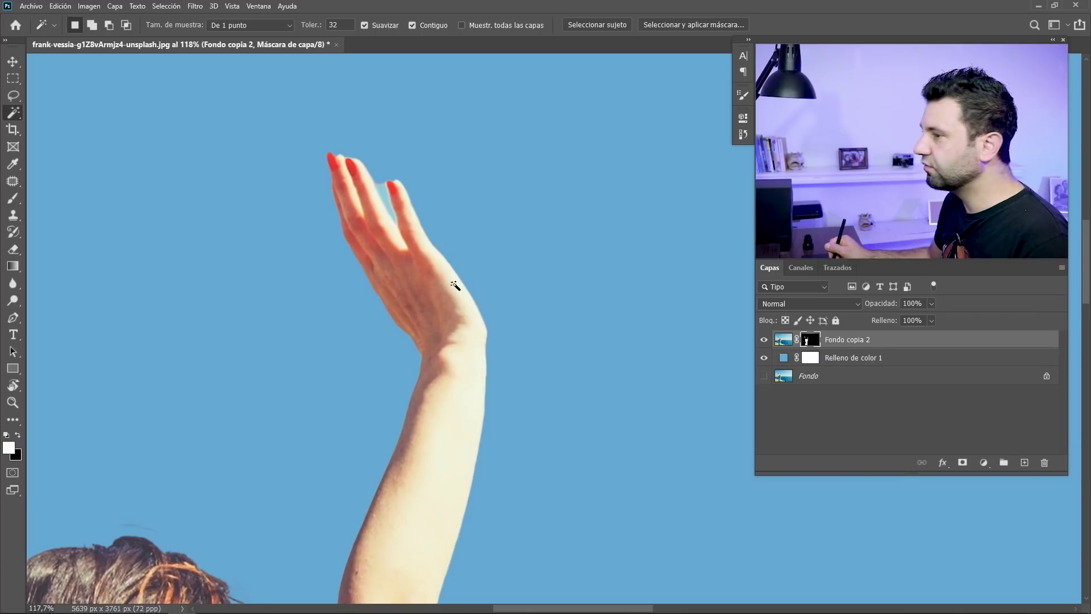
Paint black on the Fondo copia 2 mask to hide the pale gap between the fingertips
click(13, 199)
drag(311, 223, 288, 233)
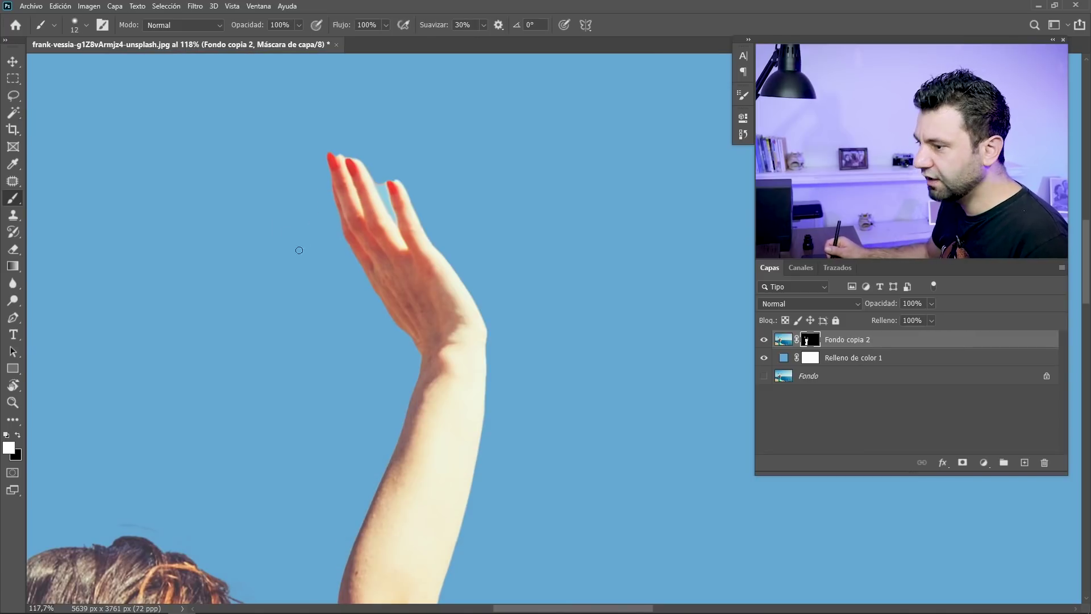
key(x)
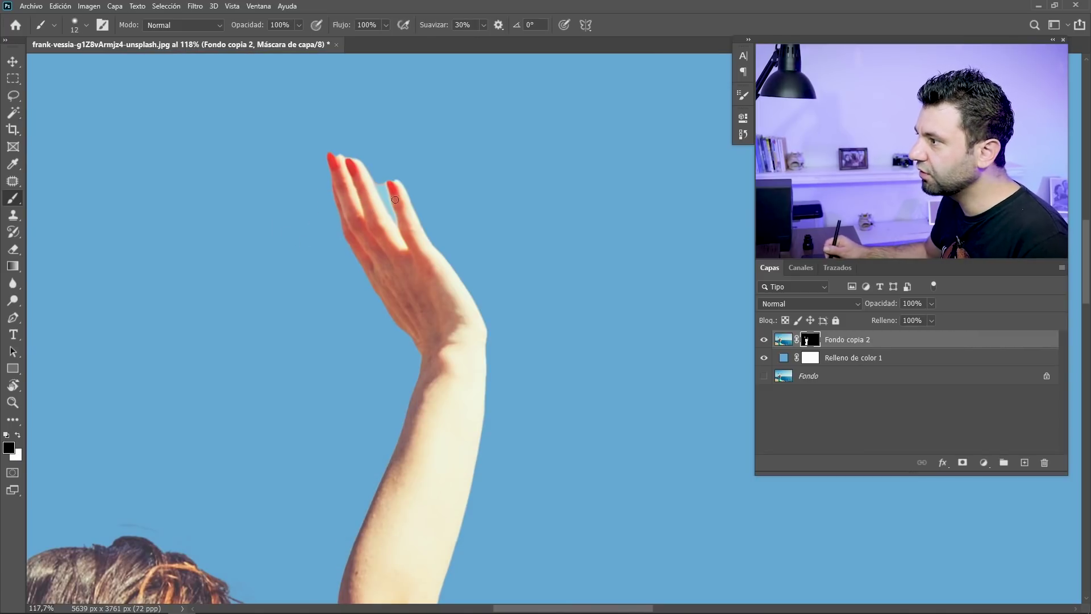
drag(379, 185, 384, 182)
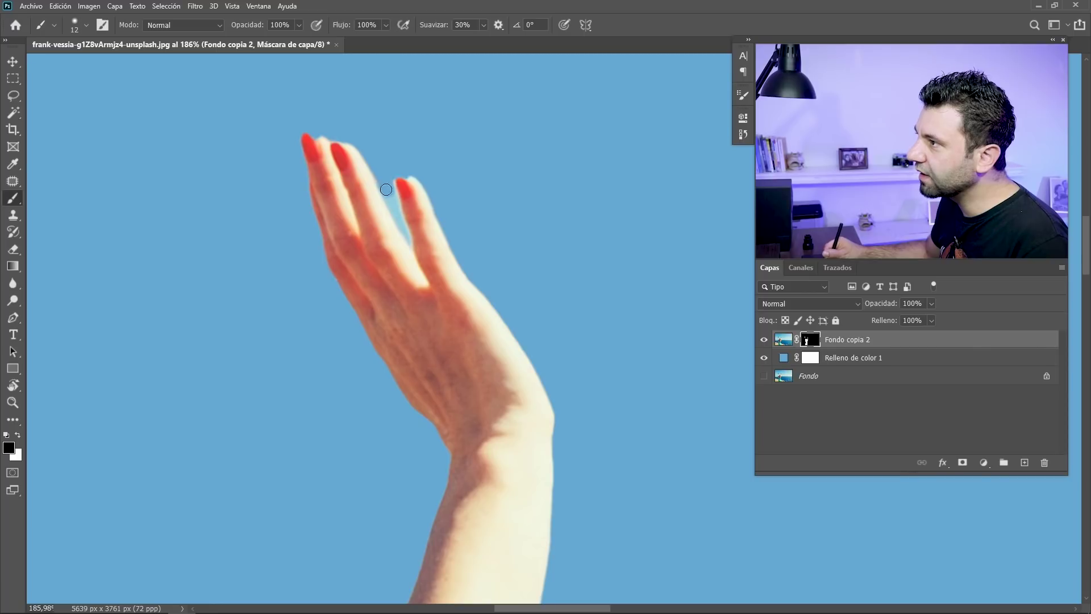
drag(394, 198, 408, 233)
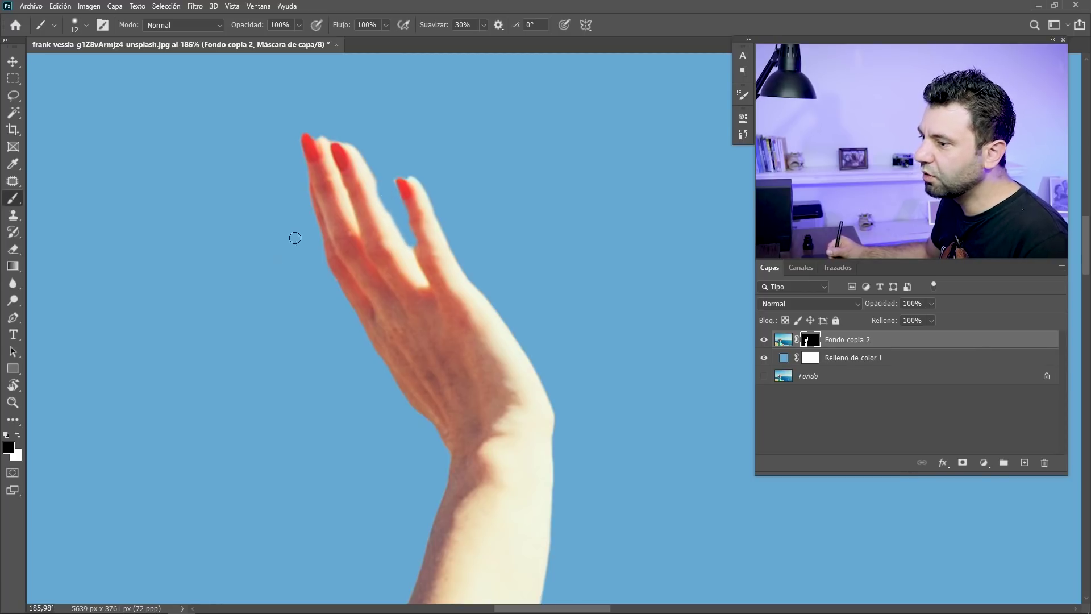
key(x)
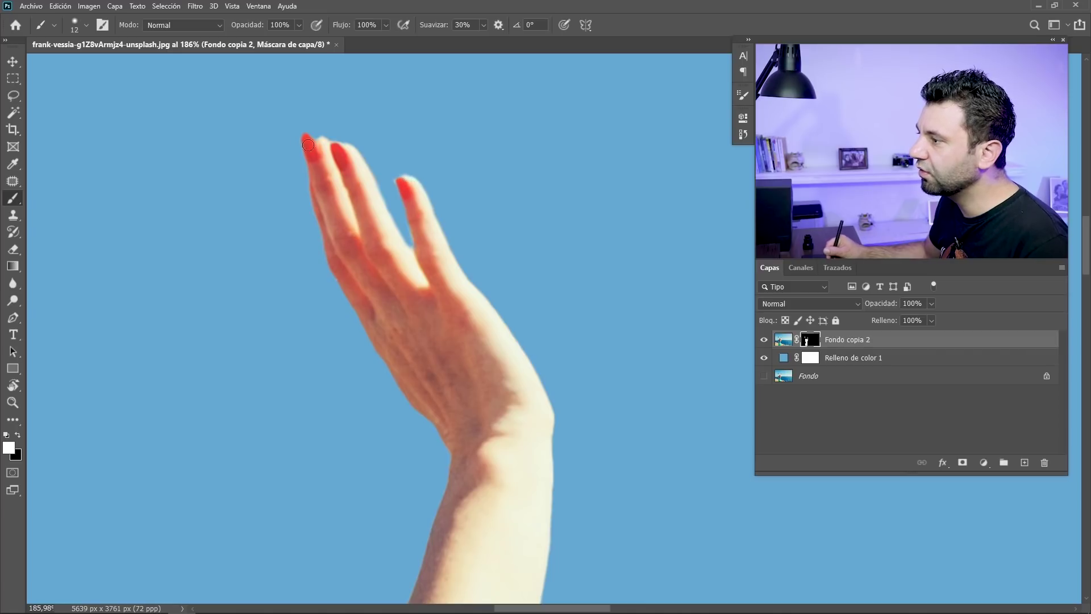
Mask out the halo between the middle and ring fingers of the spread hand
mouse_move(316, 141)
mouse_down()
mouse_move(463, 195)
mouse_move(353, 214)
mouse_move(270, 309)
mouse_move(226, 439)
mouse_up()
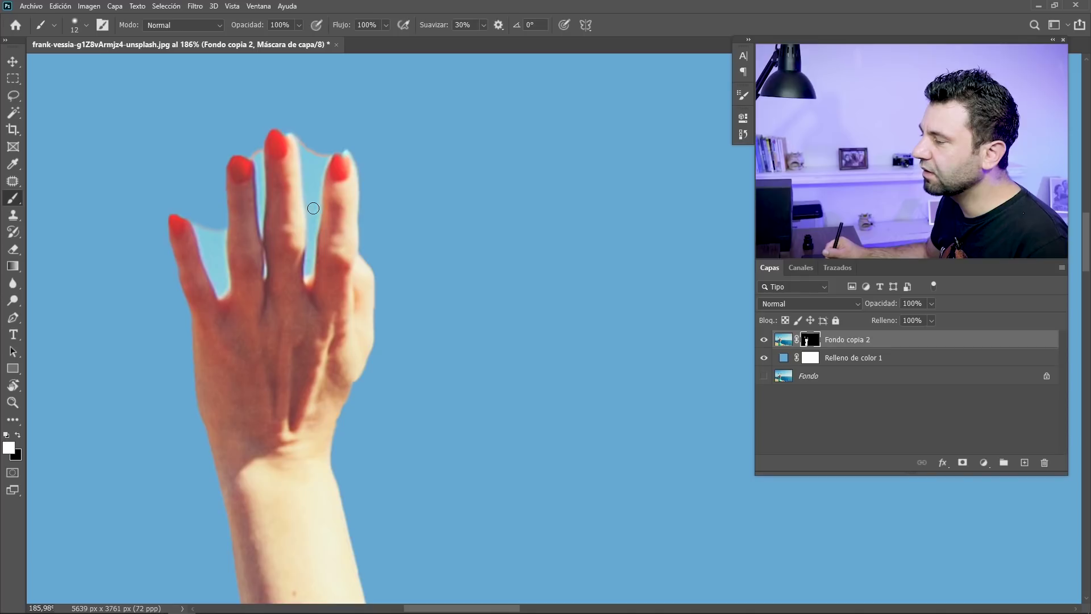
key(x)
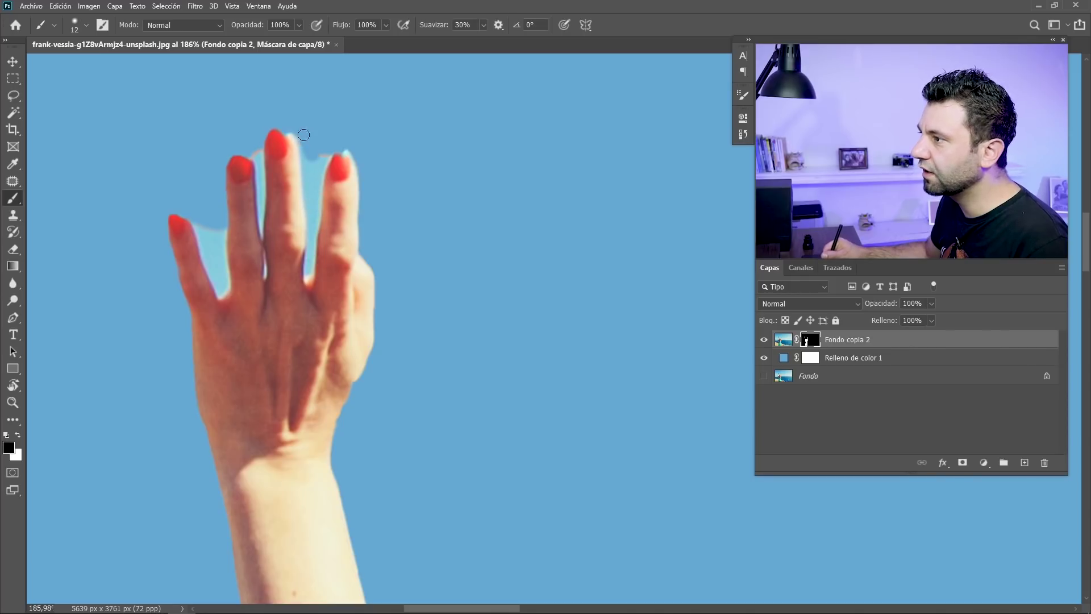
drag(305, 145, 307, 276)
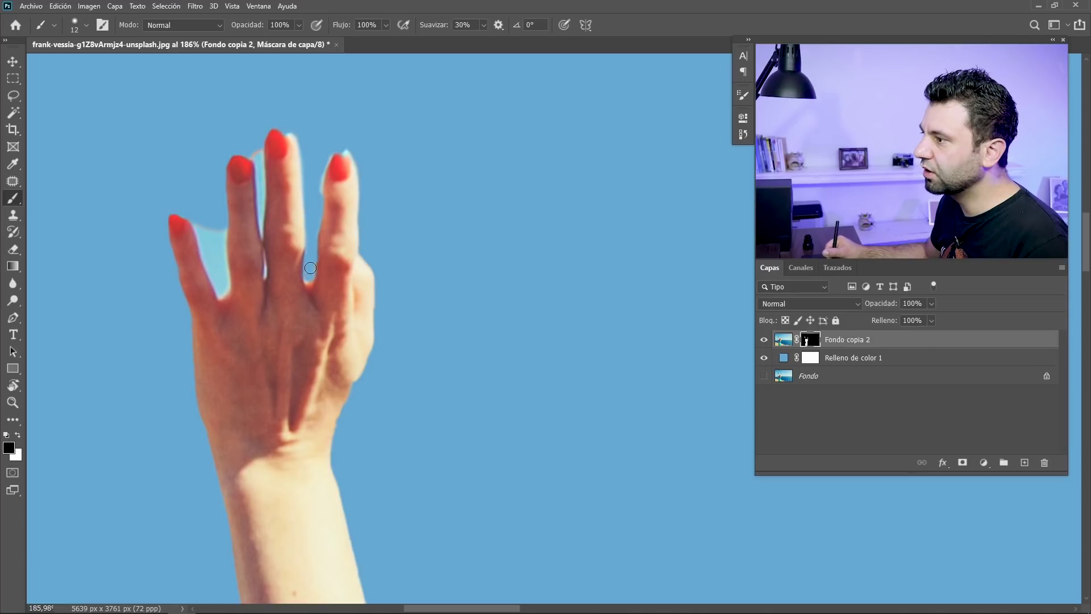
key(x)
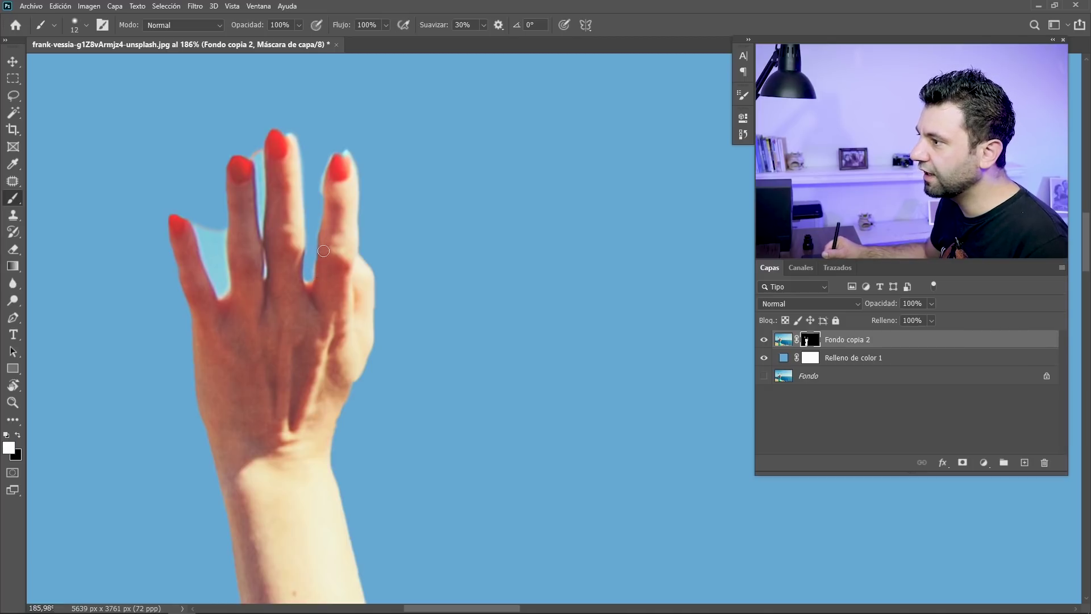
Paint away the remaining blue sliver and pale blue between the fingers
drag(278, 143, 334, 170)
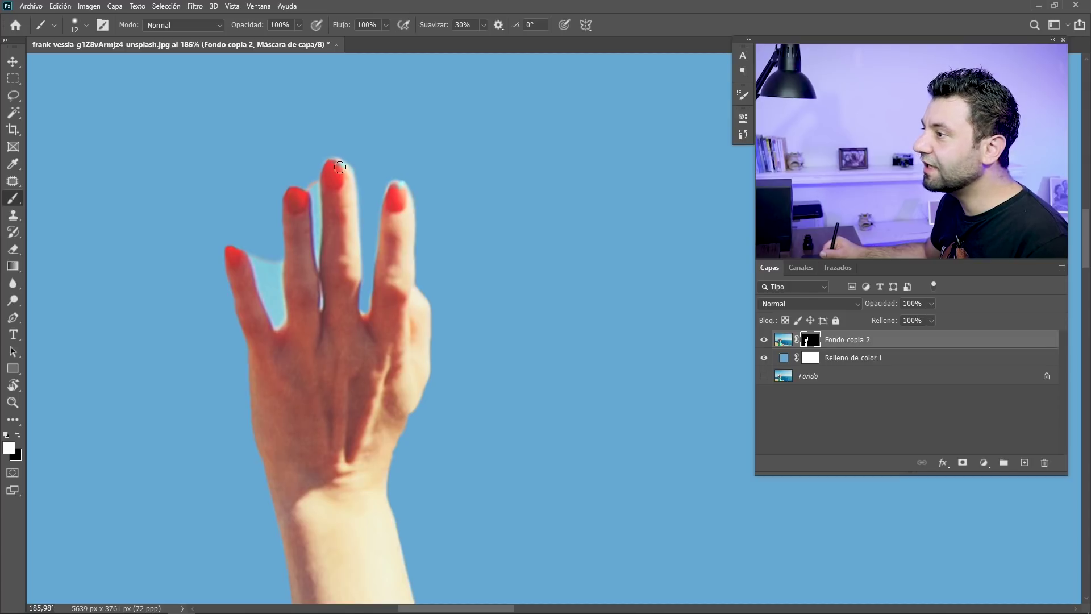
key(x)
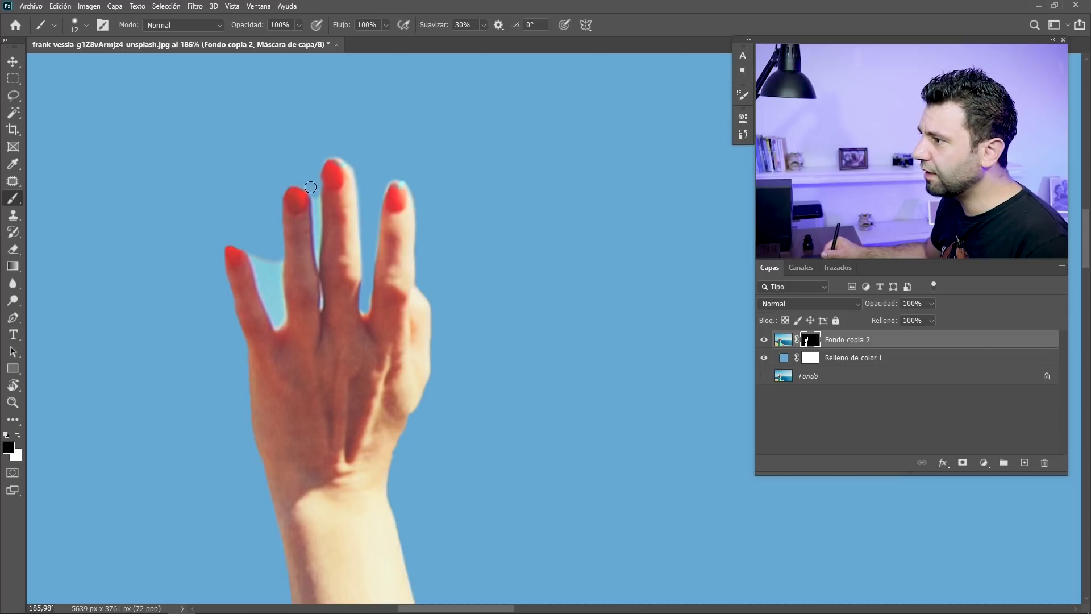
drag(317, 230, 312, 315)
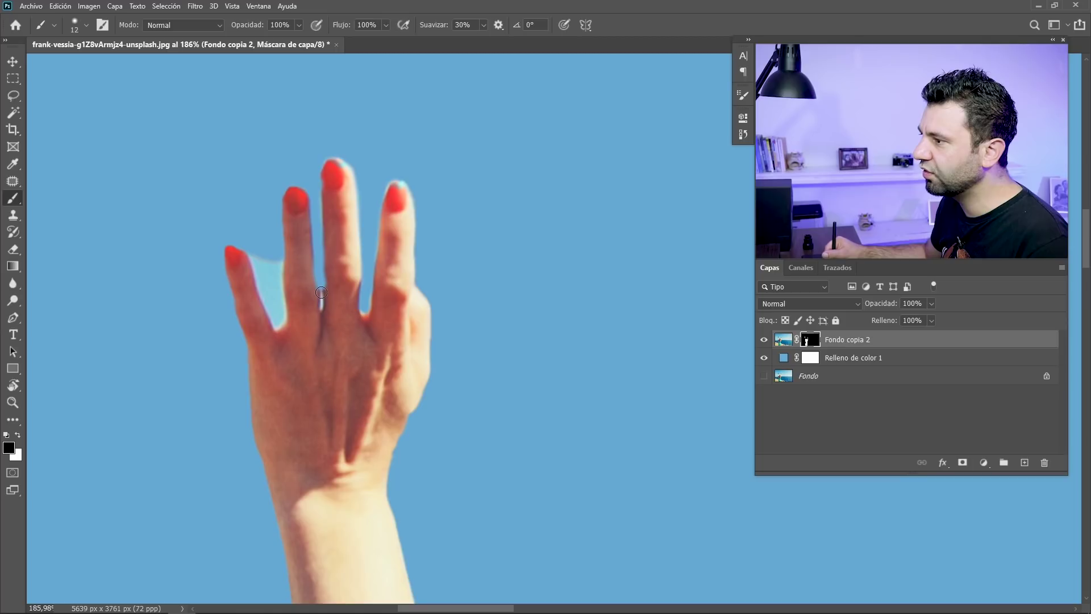
key(x)
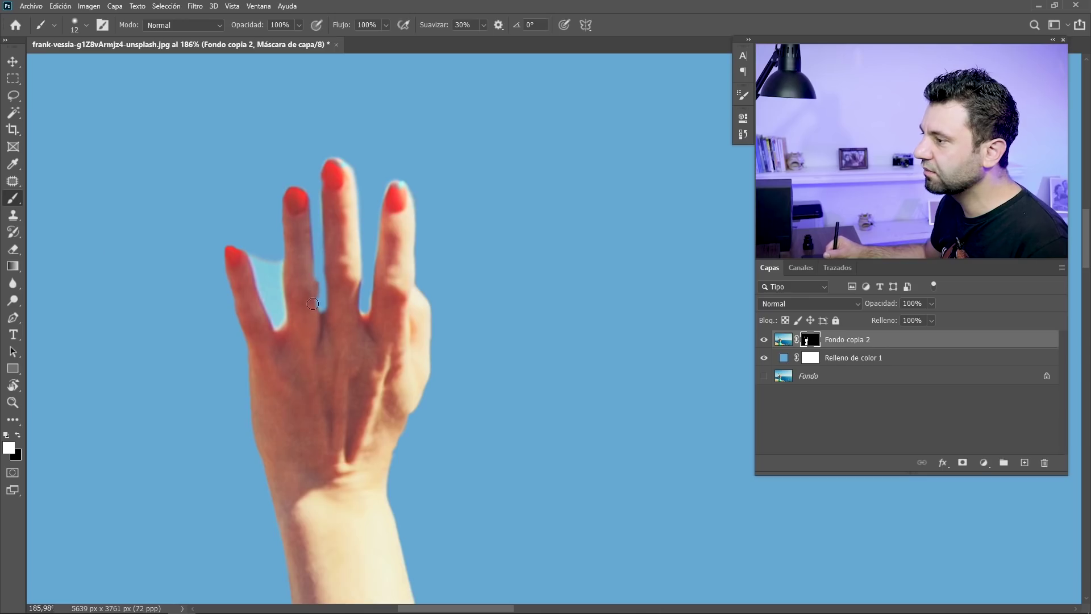
key(x)
drag(255, 249, 270, 274)
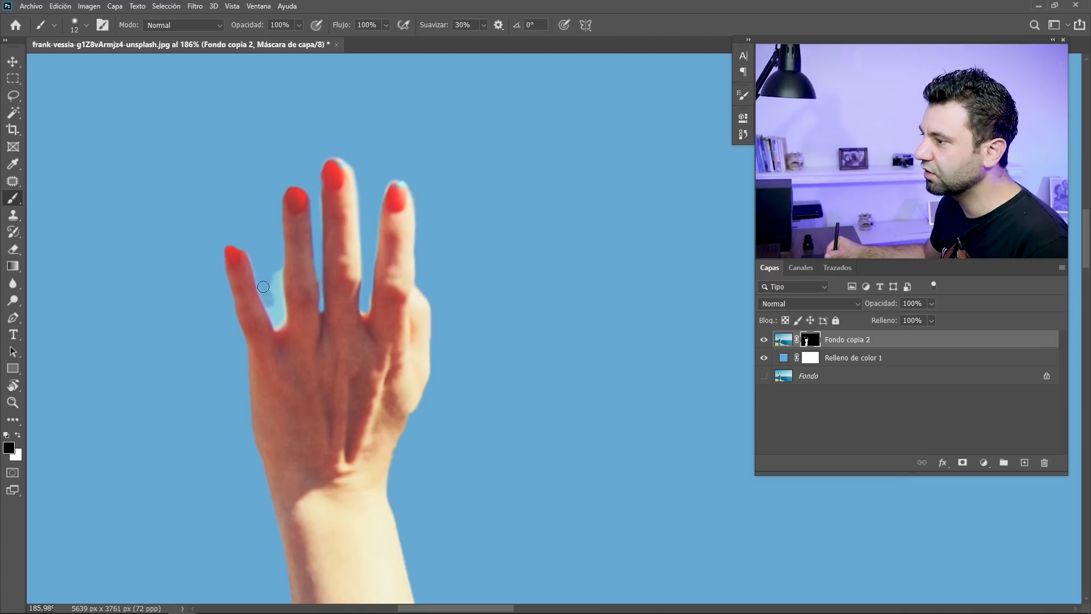
Add a new empty layer, Capa 1, above the cutout near the hair by the arm
scroll(280, 315, down, 3)
scroll(586, 276, up, 5)
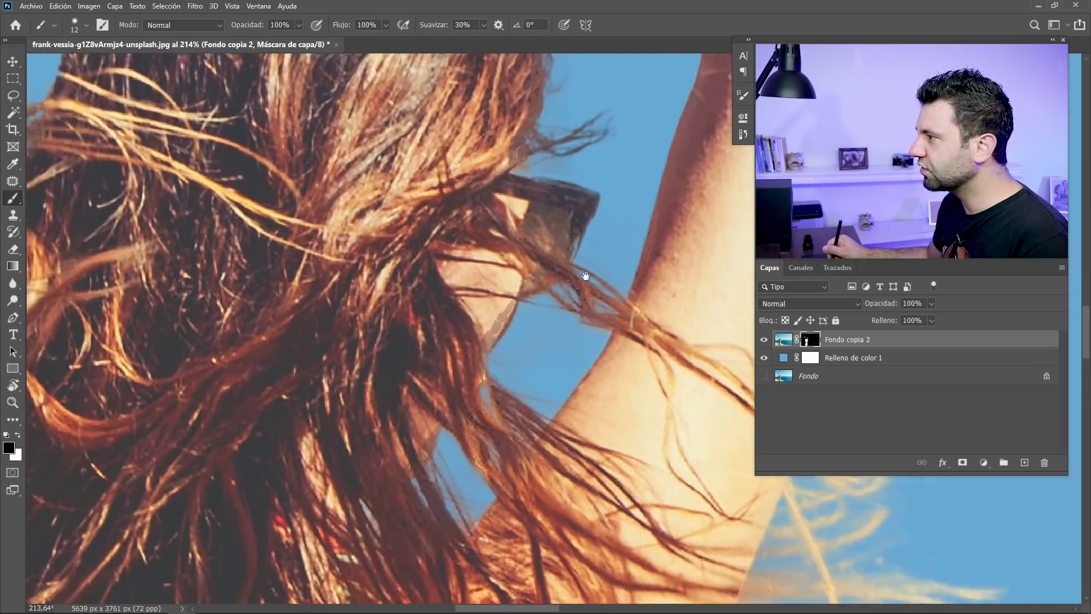
drag(585, 276, 454, 293)
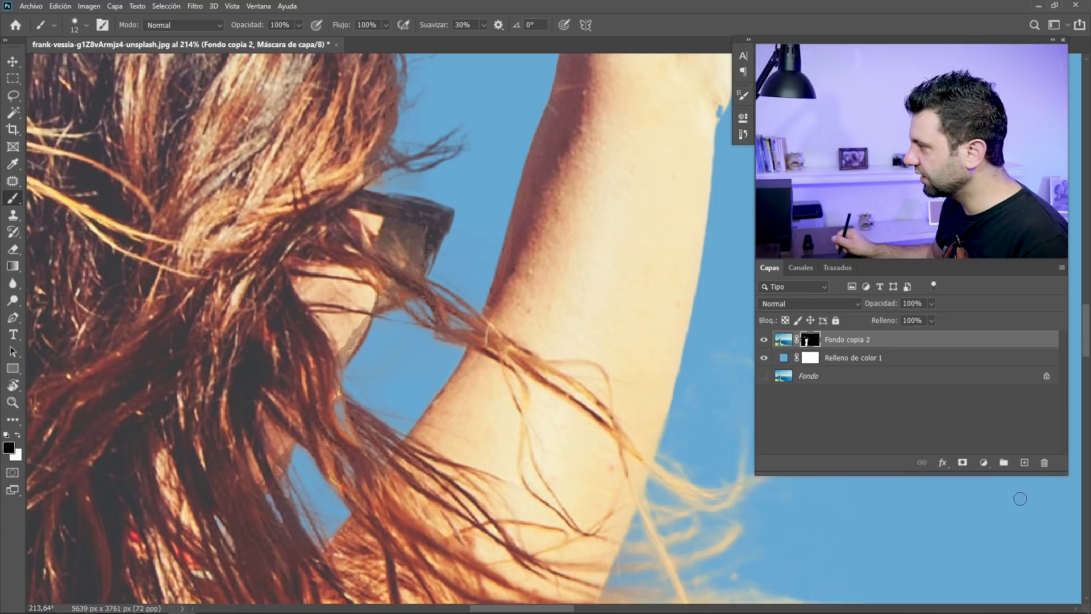
click(1025, 462)
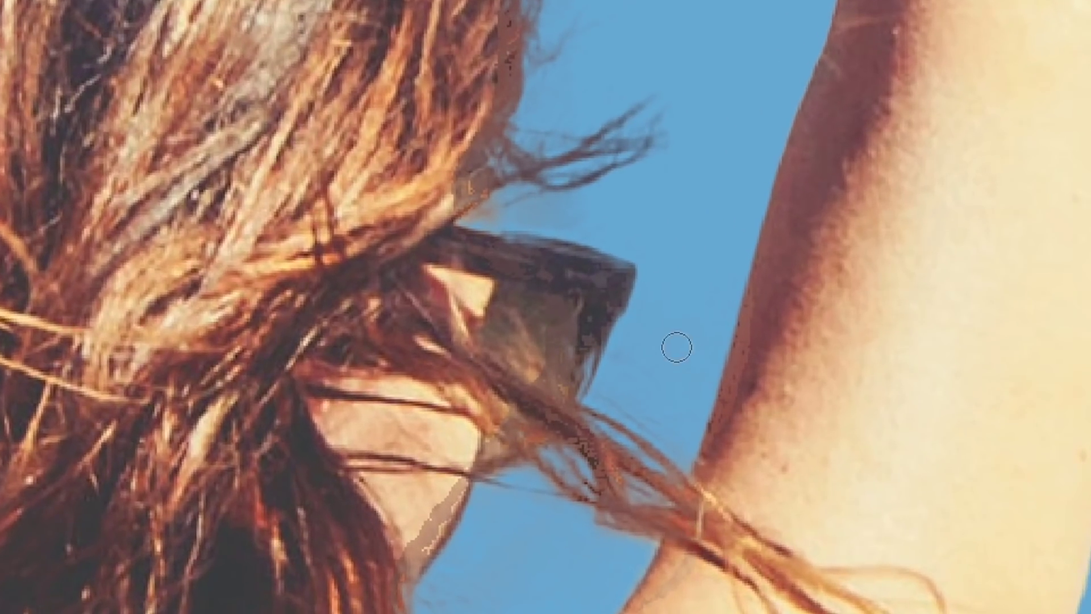
Sketch red marks around the arm and hair, undo them all, and zoom out
drag(676, 347, 691, 265)
key(ctrl+z)
drag(694, 316, 739, 285)
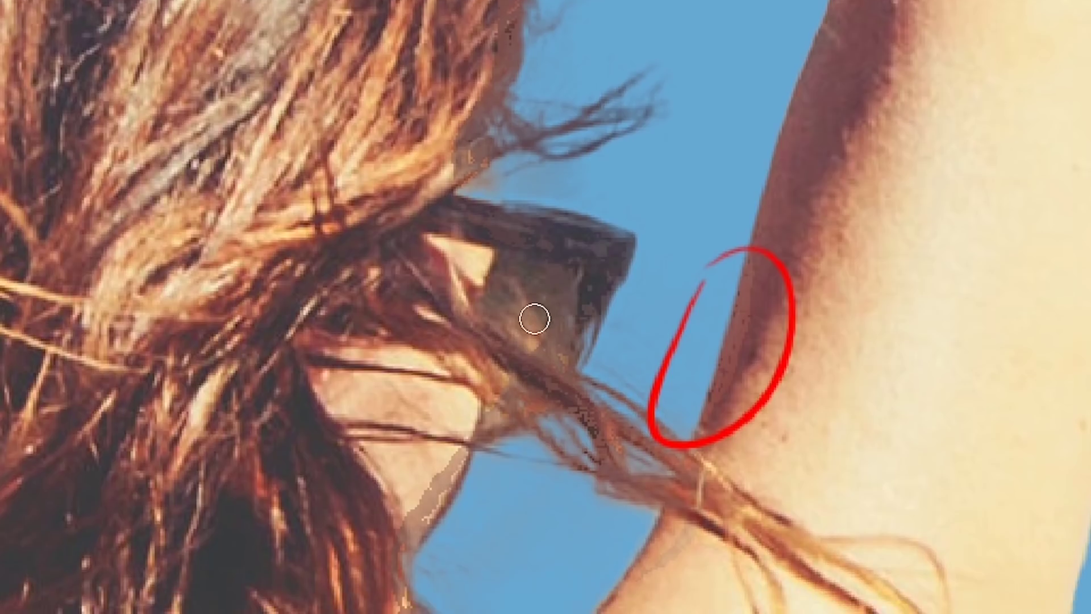
drag(534, 318, 580, 137)
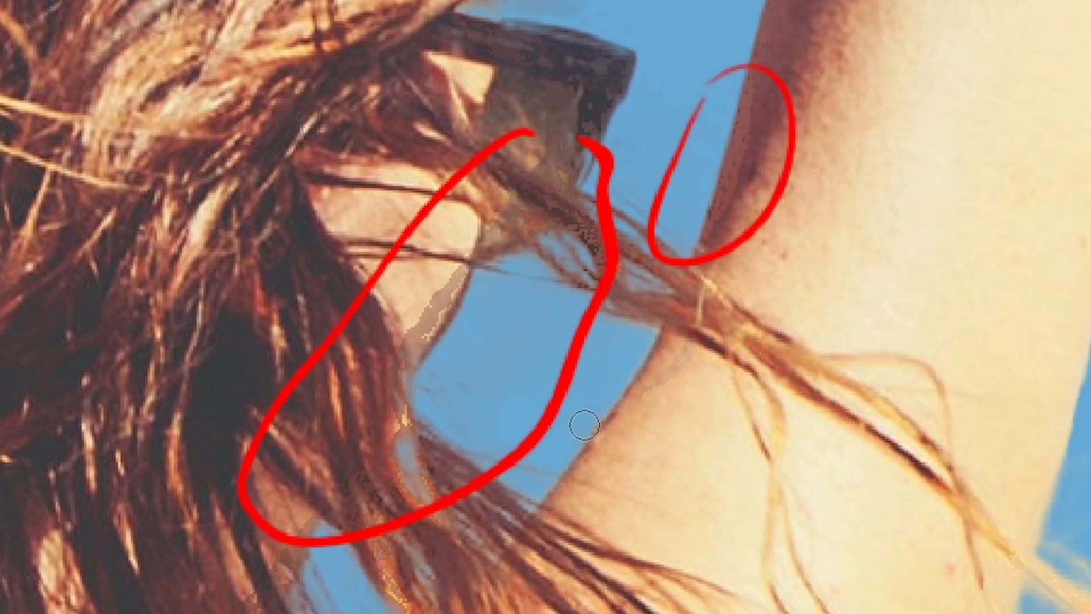
key(ctrl+z)
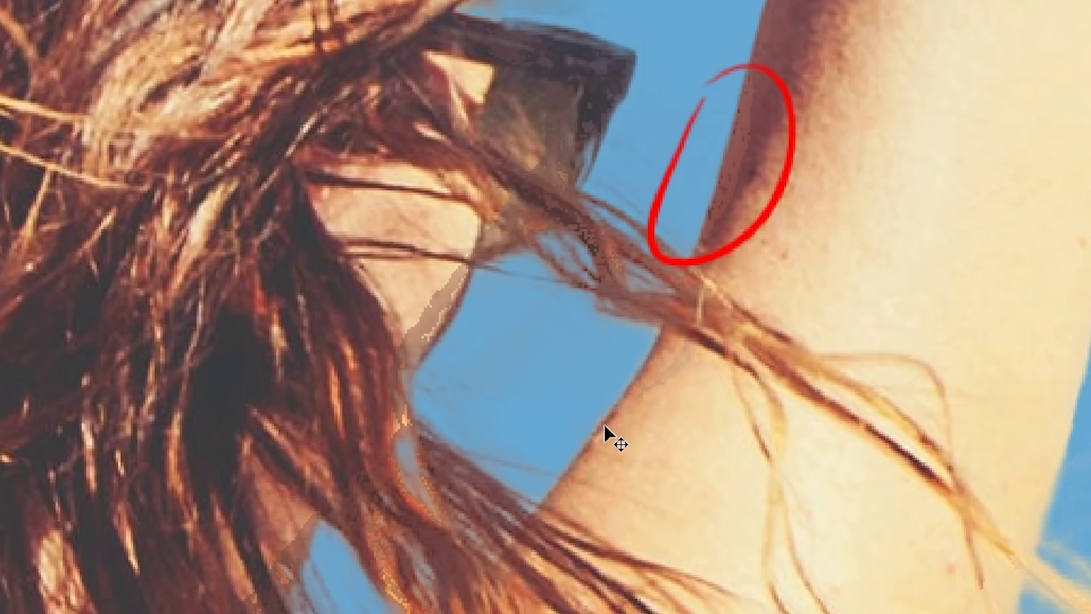
key(ctrl+z)
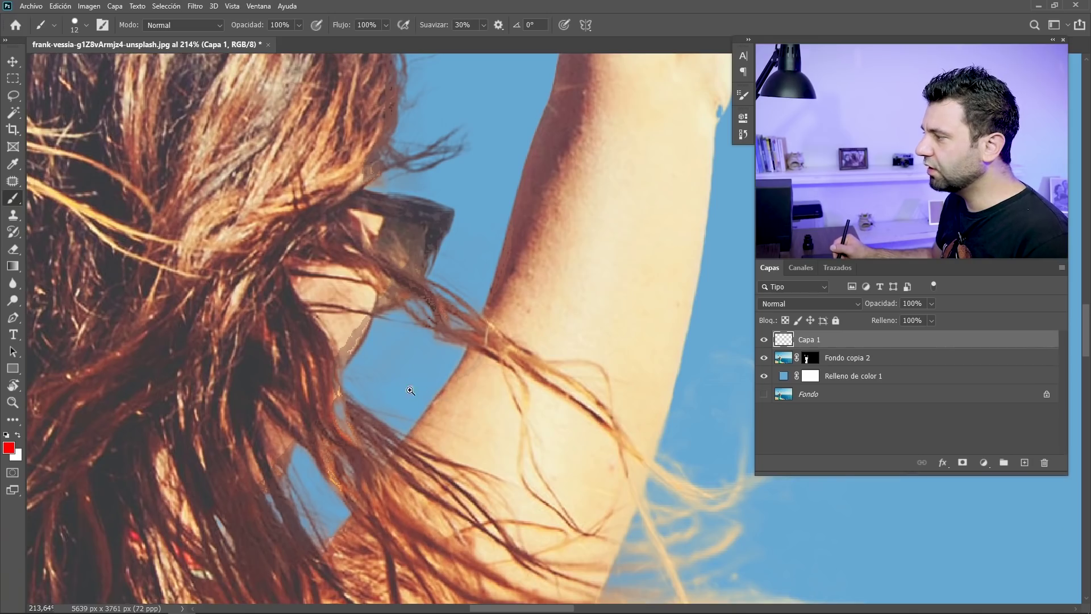
drag(410, 391, 336, 353)
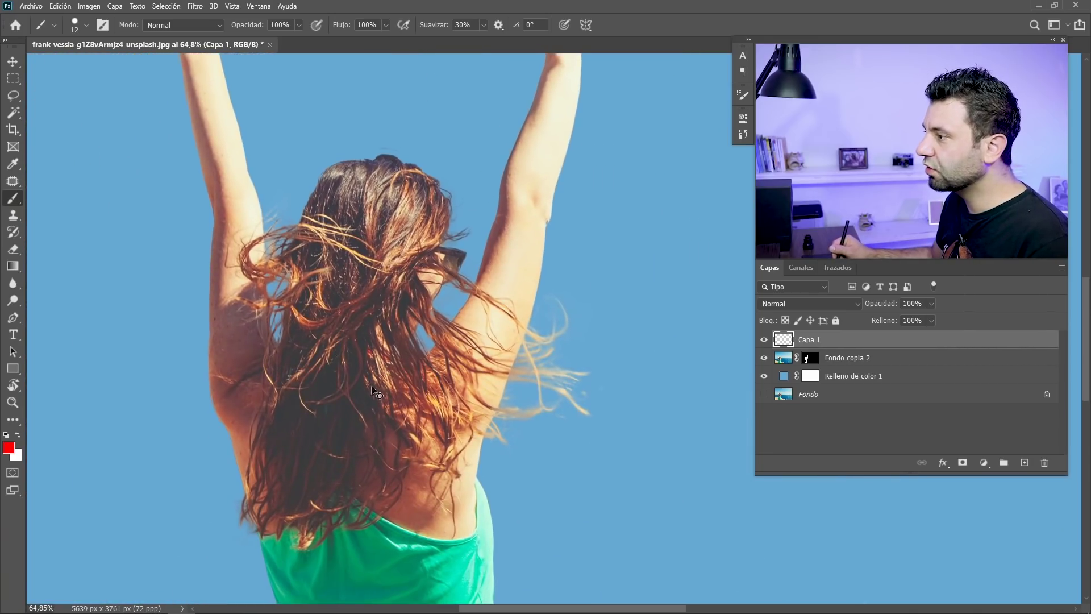
Duplicate the original Fondo layer to create Fondo copia
drag(401, 262, 316, 455)
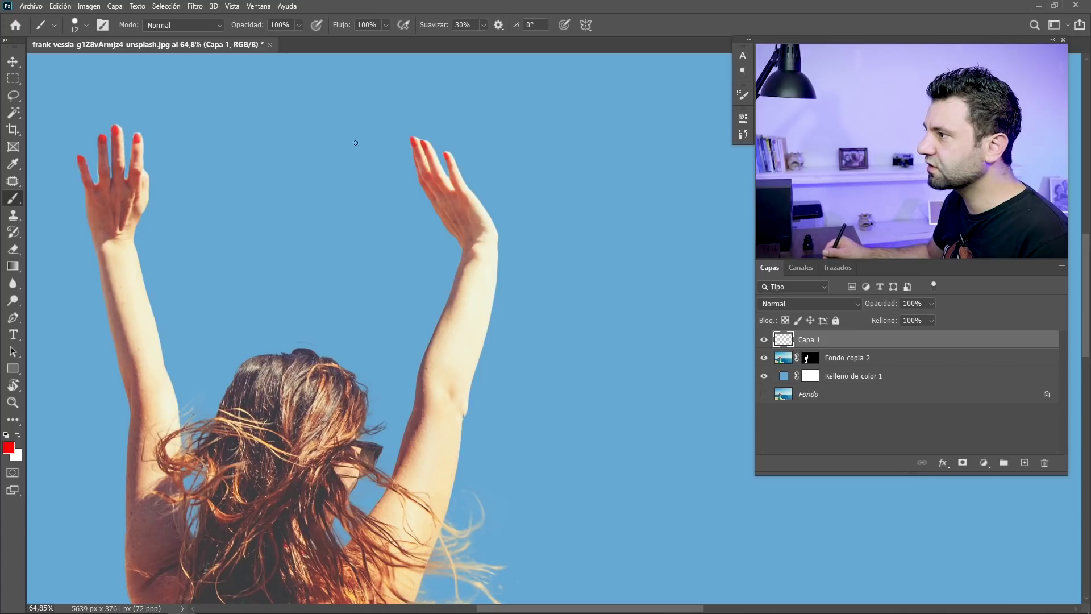
drag(364, 319, 412, 185)
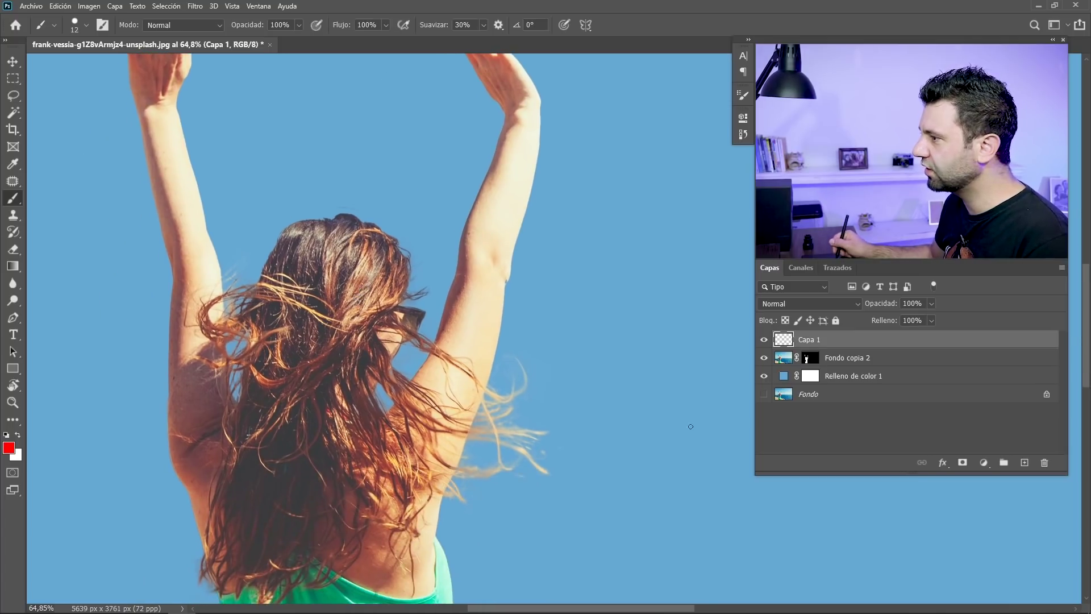
click(797, 397)
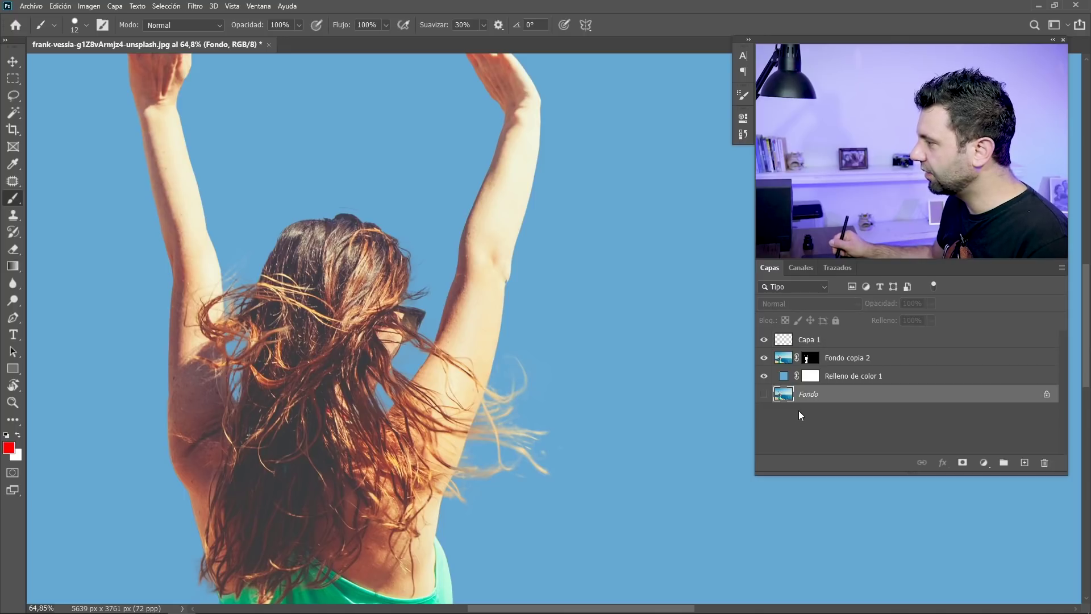
drag(790, 397, 1024, 462)
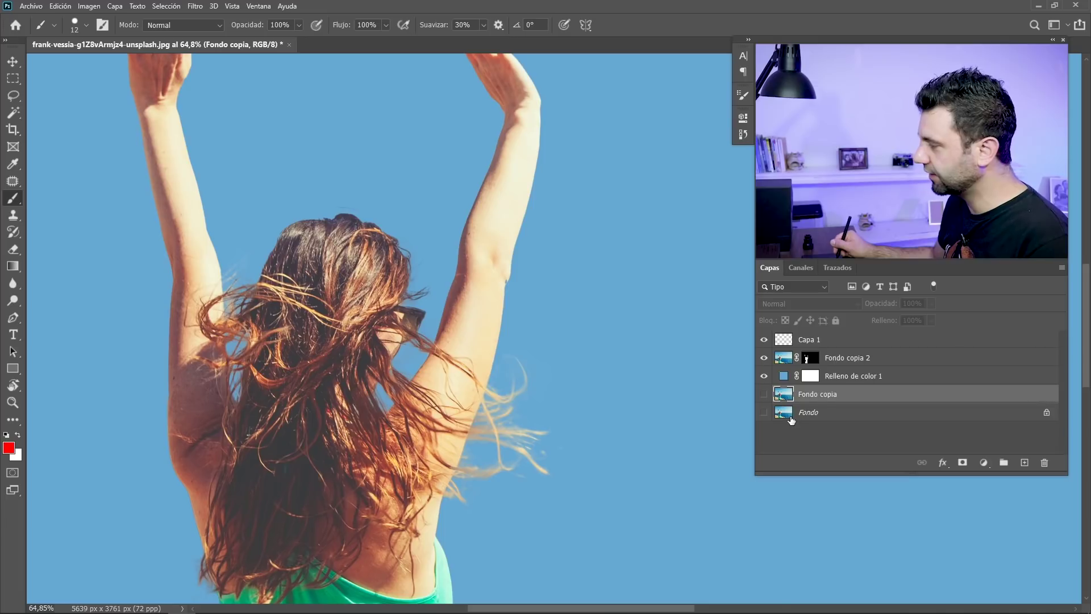
Move Fondo copia above Relleno de color 1 and group it with Fondo copia 2
drag(793, 396, 833, 384)
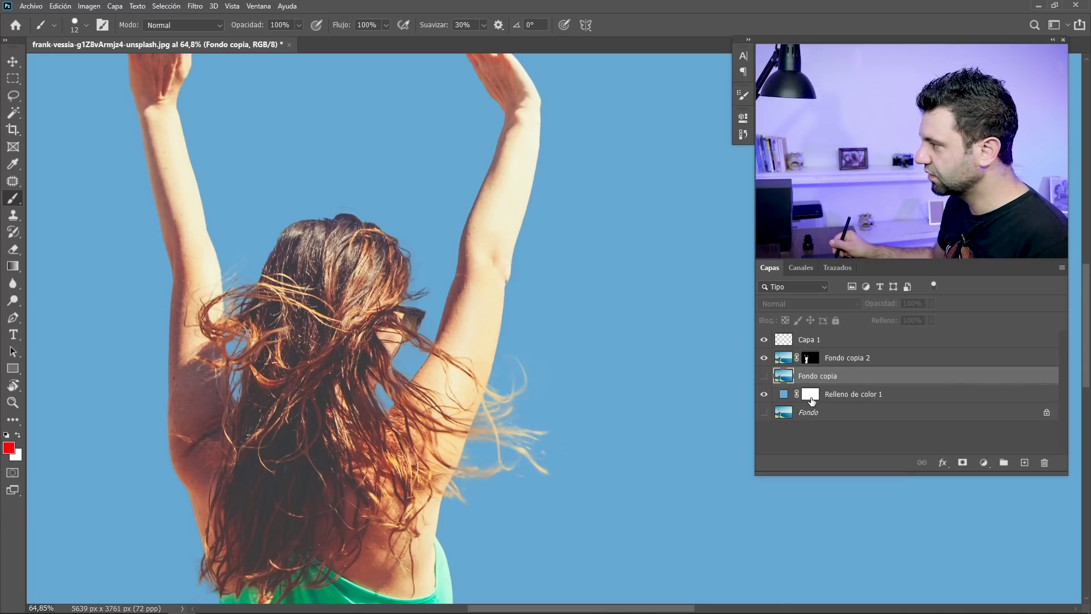
ctrl+click(835, 364)
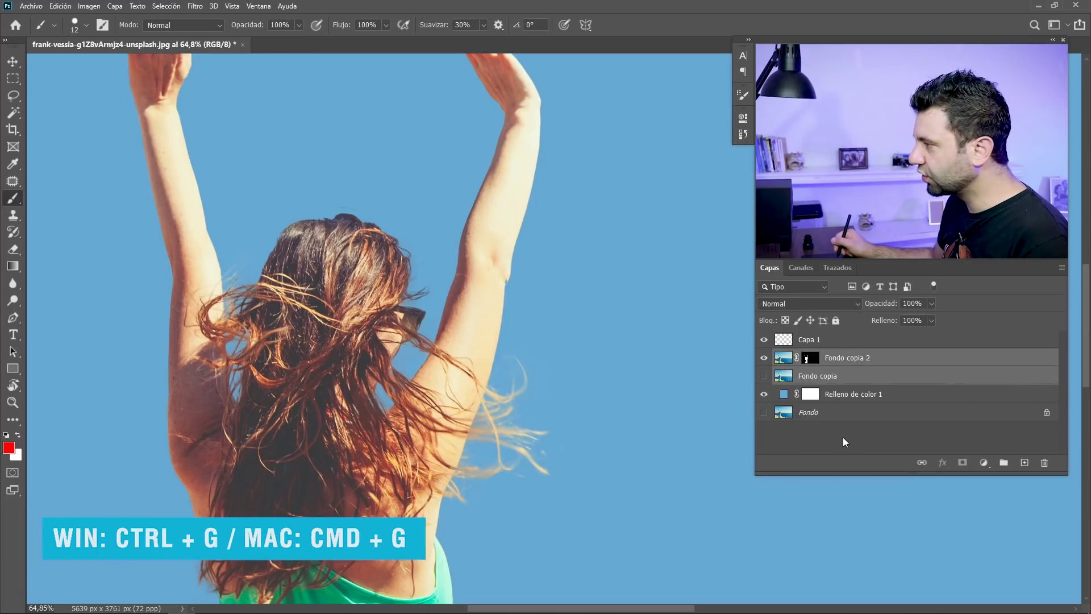
key(ctrl+g)
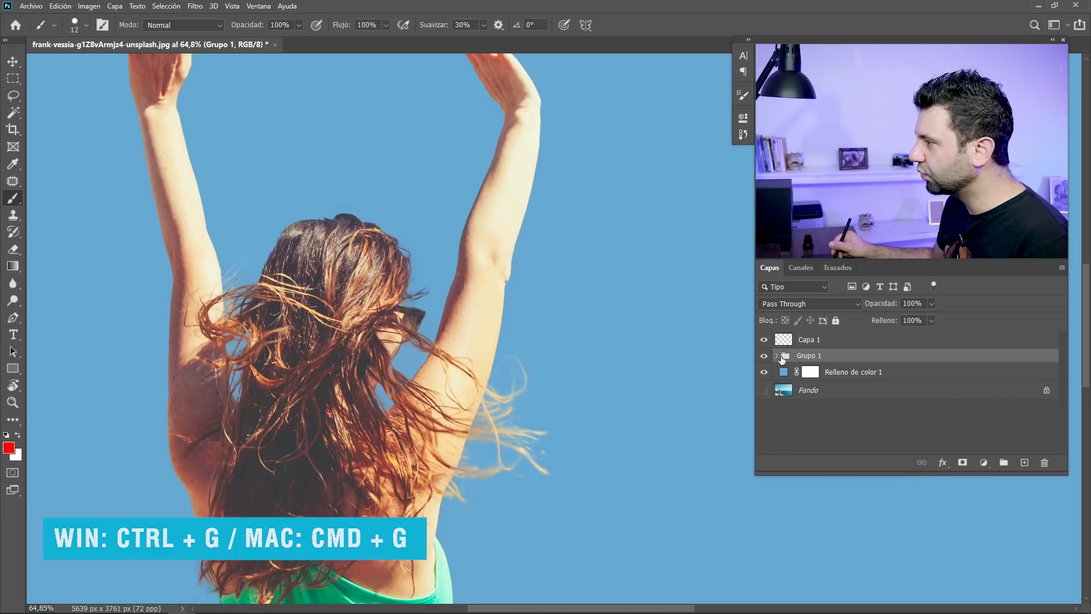
Expand Grupo 1, move Fondo copia 2's cutout mask onto the group, then reselect Fondo copia 2
click(776, 356)
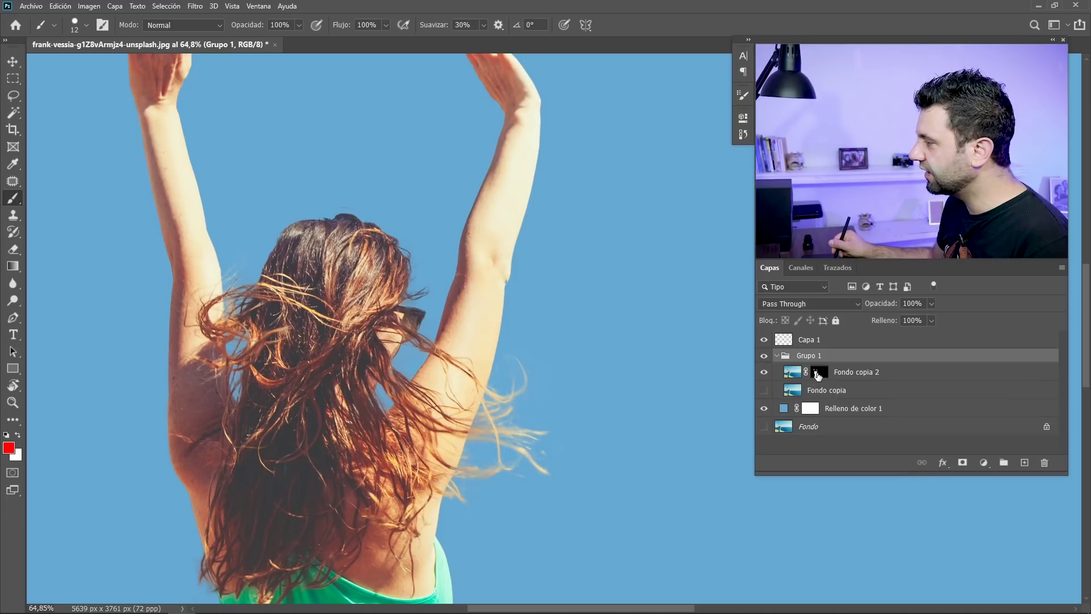
drag(817, 375, 840, 357)
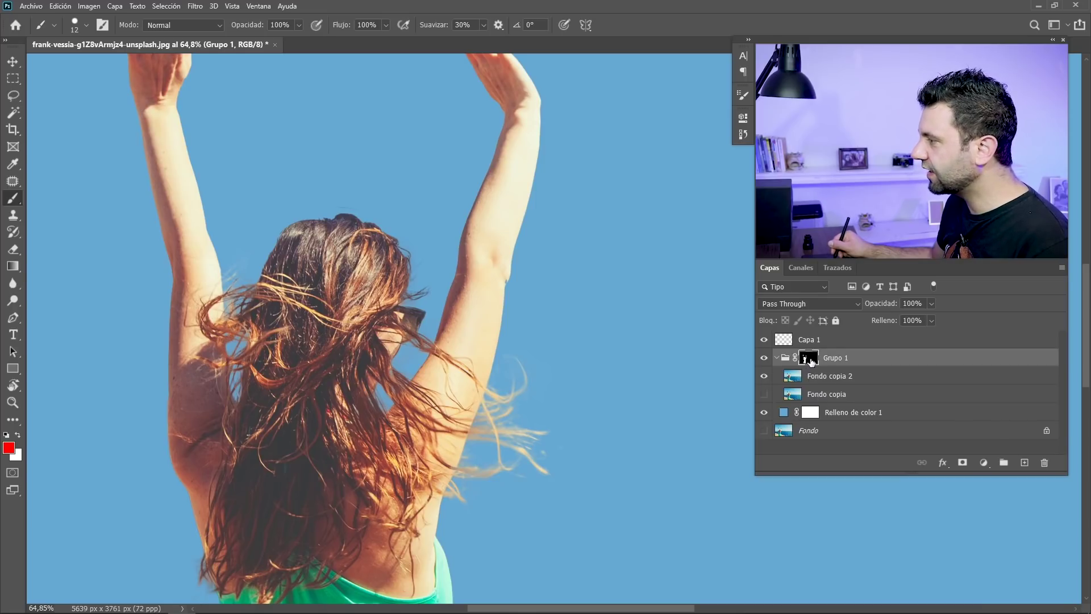
click(811, 361)
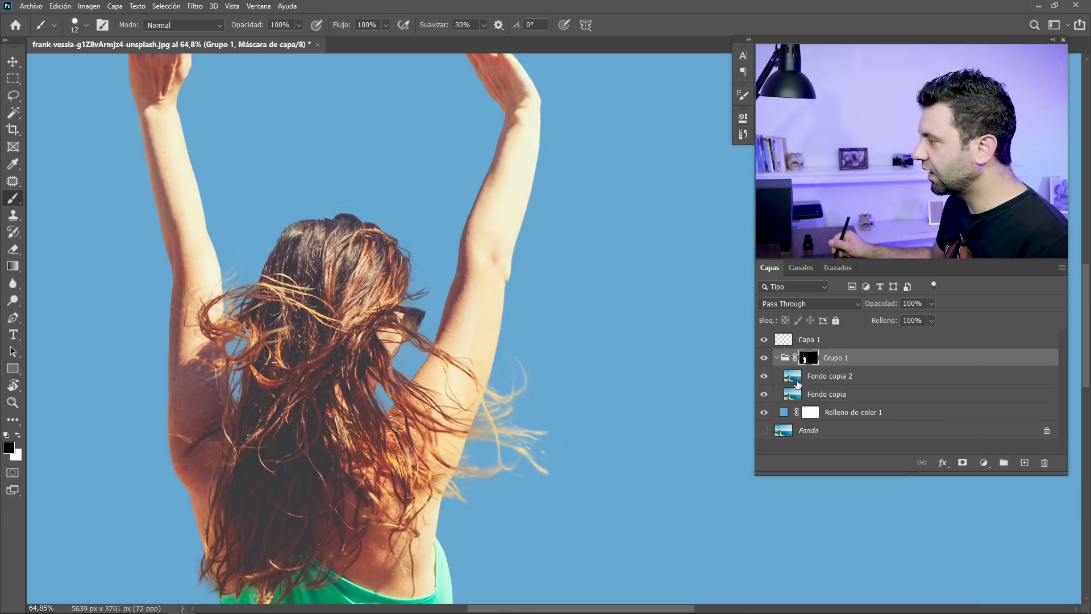
click(816, 380)
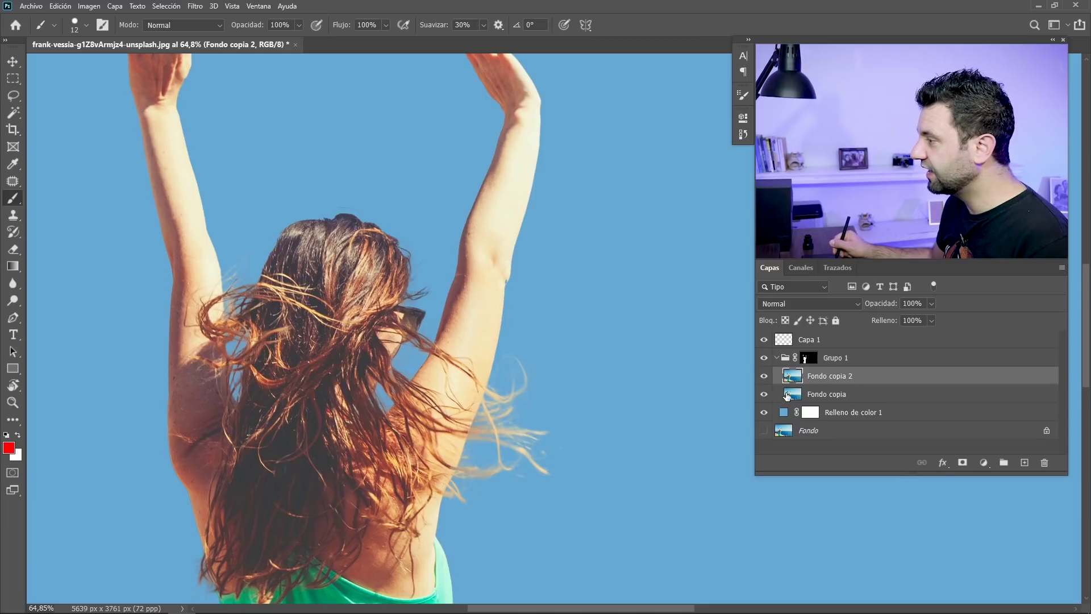
drag(417, 301, 408, 323)
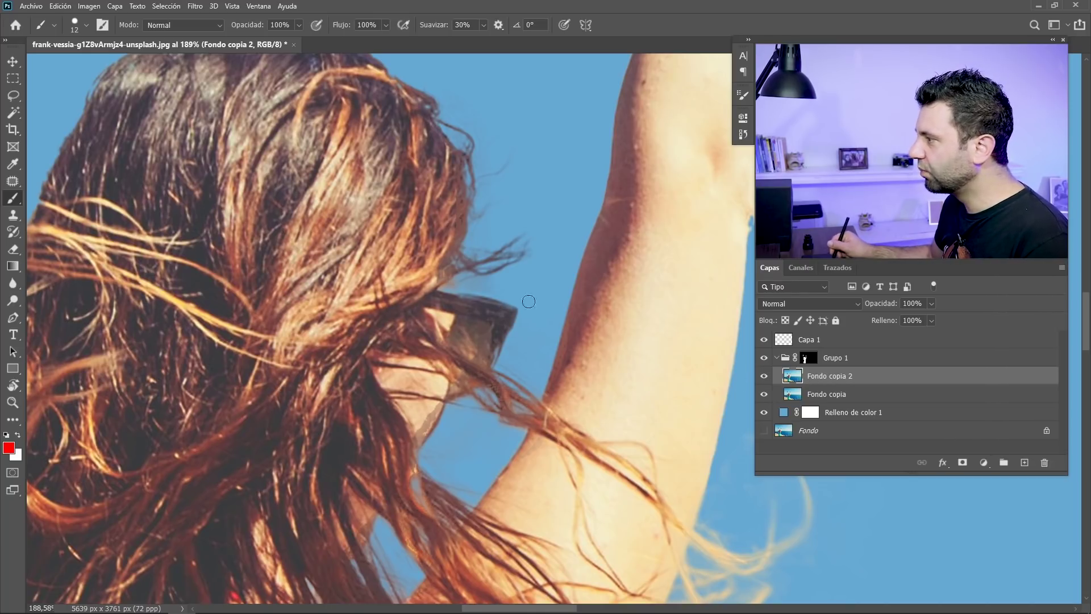
Add a layer mask to Fondo copia 2 and paint out the edge near the ear and sunglasses
click(810, 358)
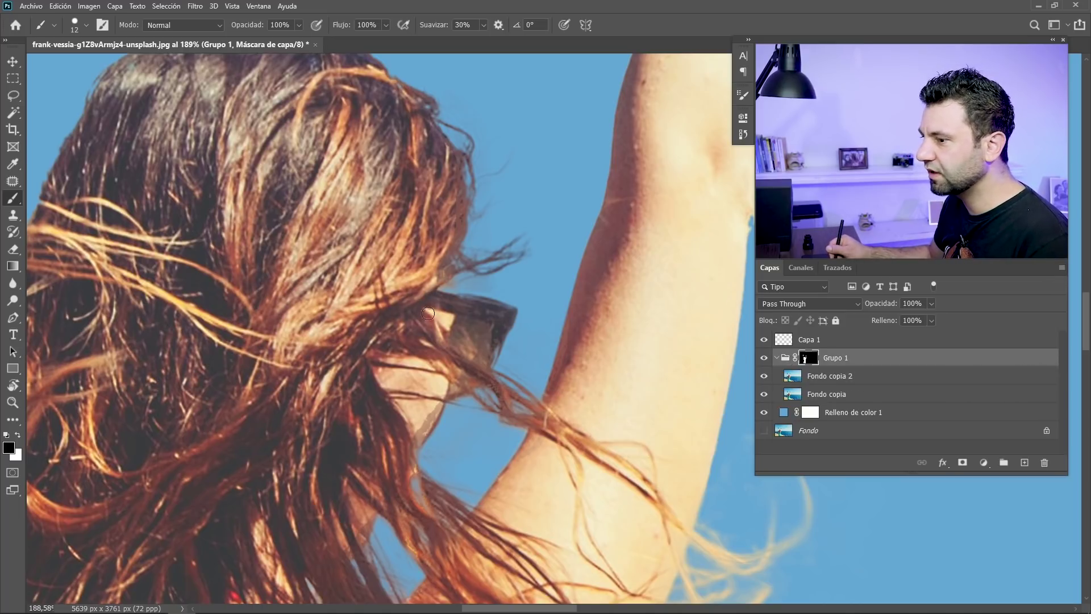
key(x)
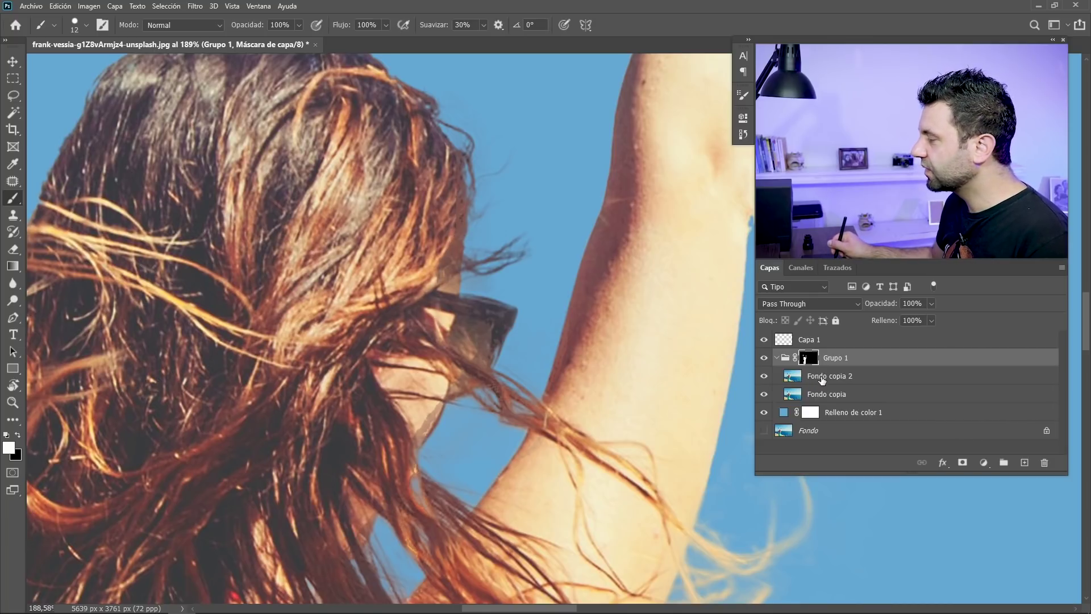
click(822, 377)
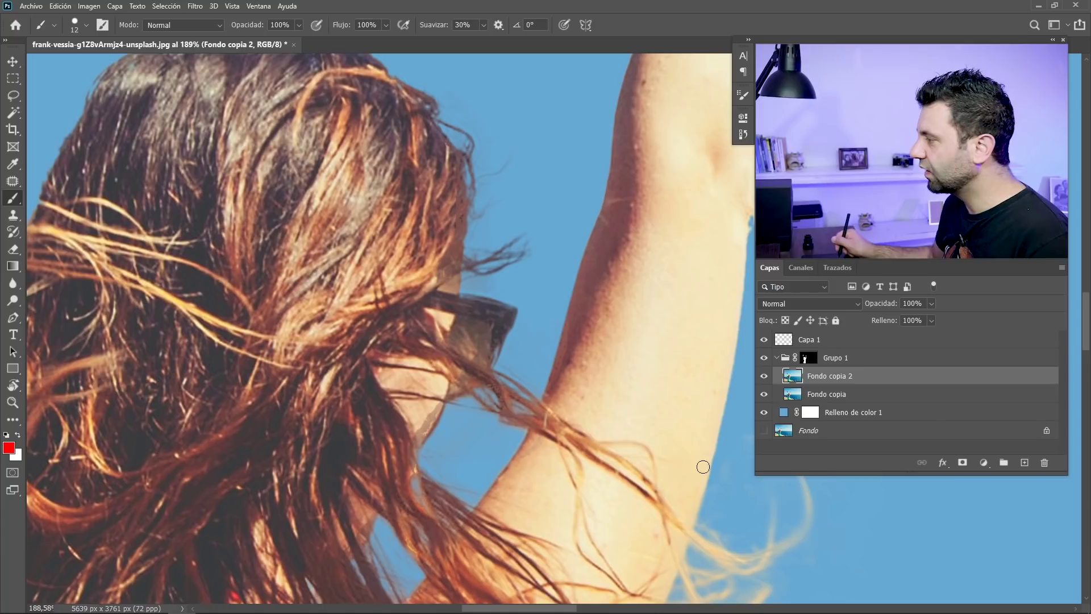
click(962, 463)
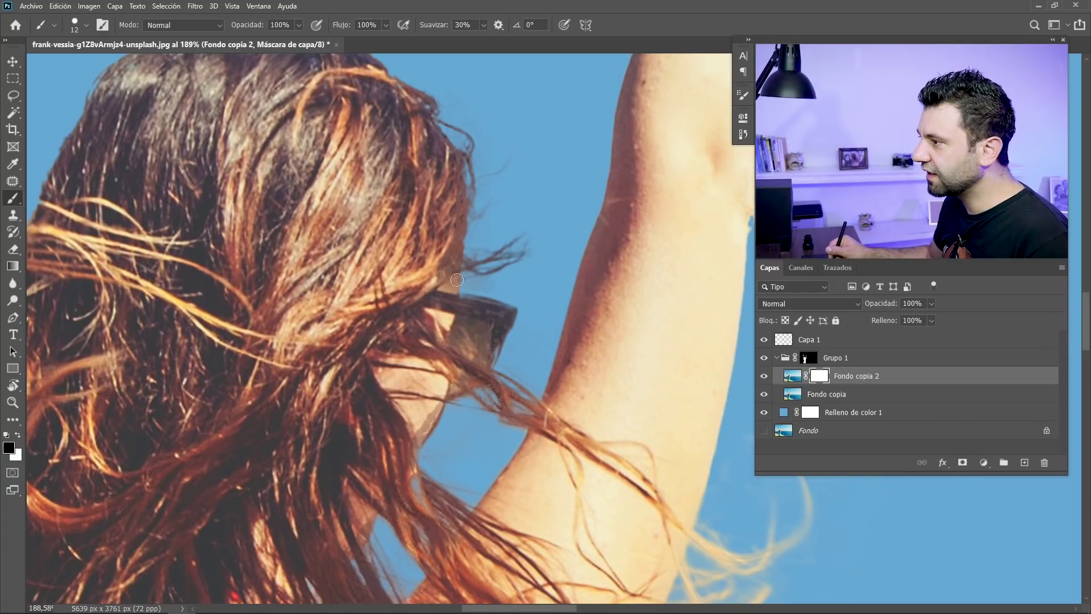
drag(445, 299, 434, 266)
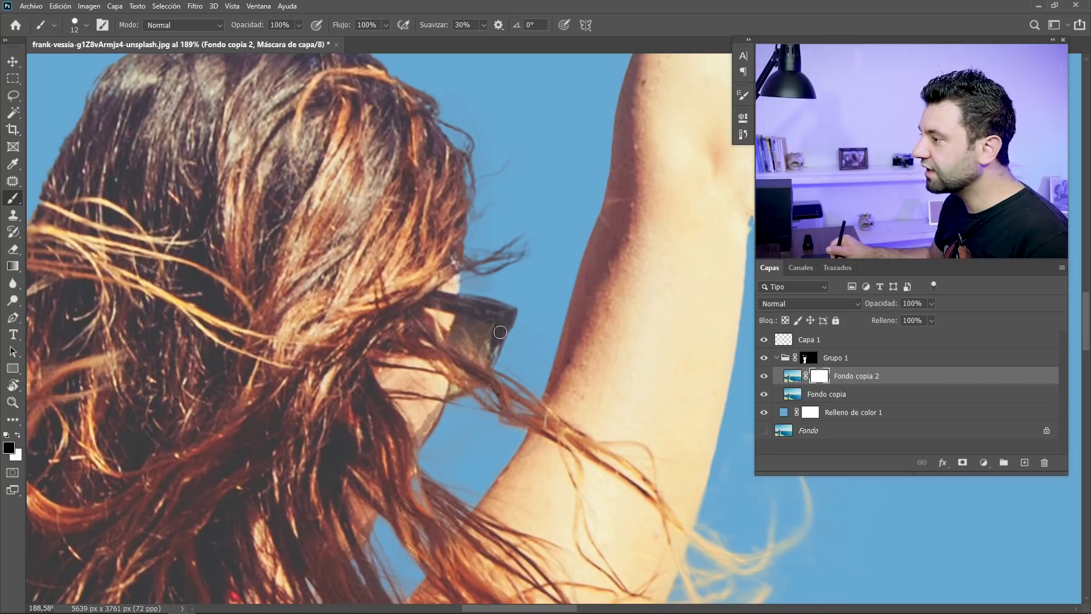
drag(425, 385, 452, 320)
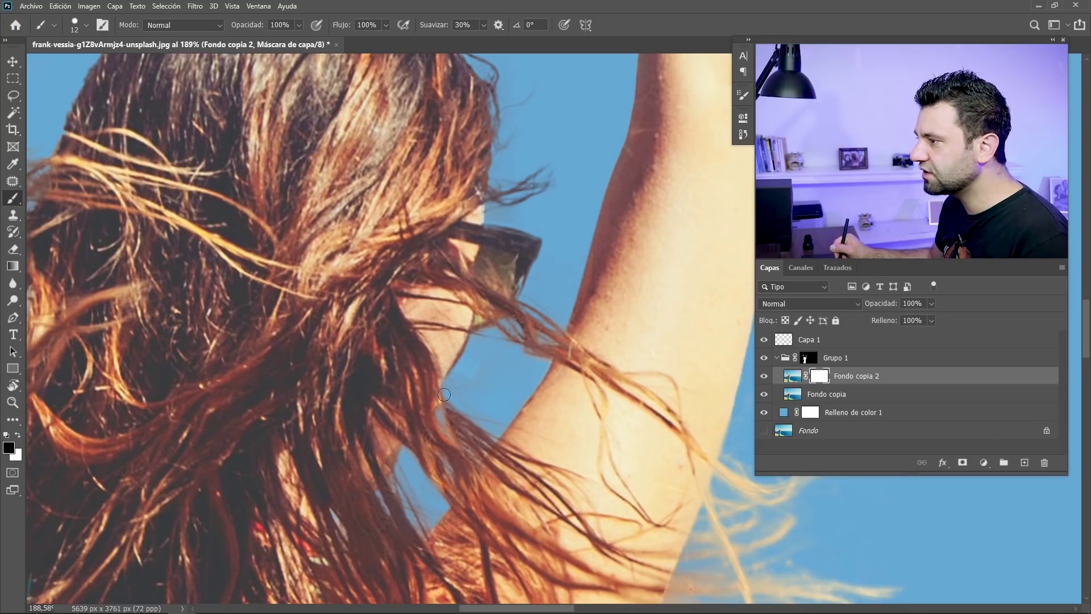
drag(434, 408, 427, 367)
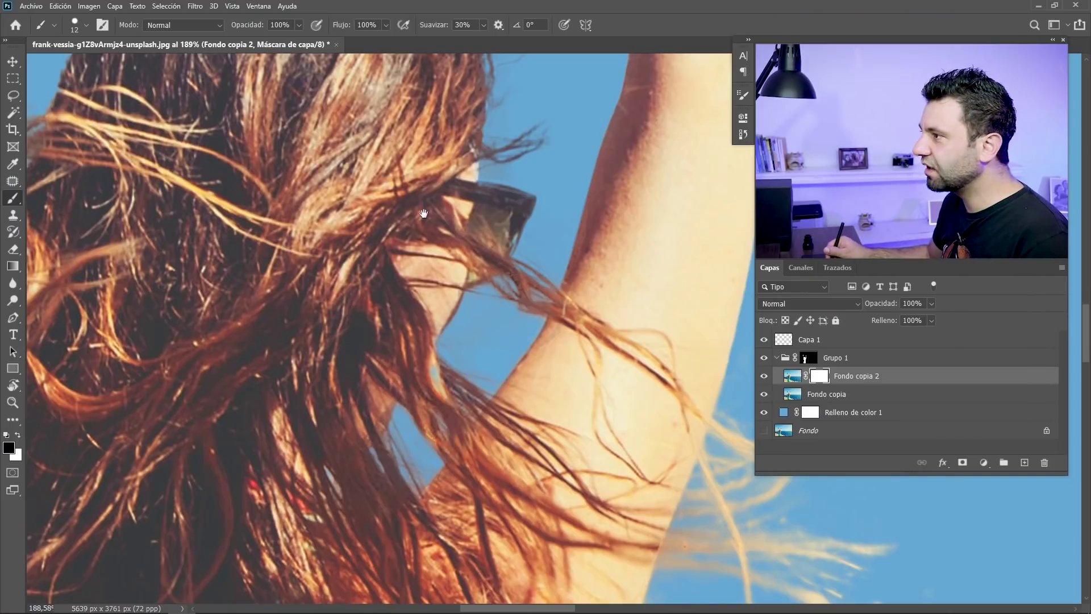
mouse_move(585, 97)
mouse_down()
mouse_move(512, 267)
mouse_move(382, 358)
mouse_up()
scroll(382, 358, up, 4)
scroll(356, 324, up, 3)
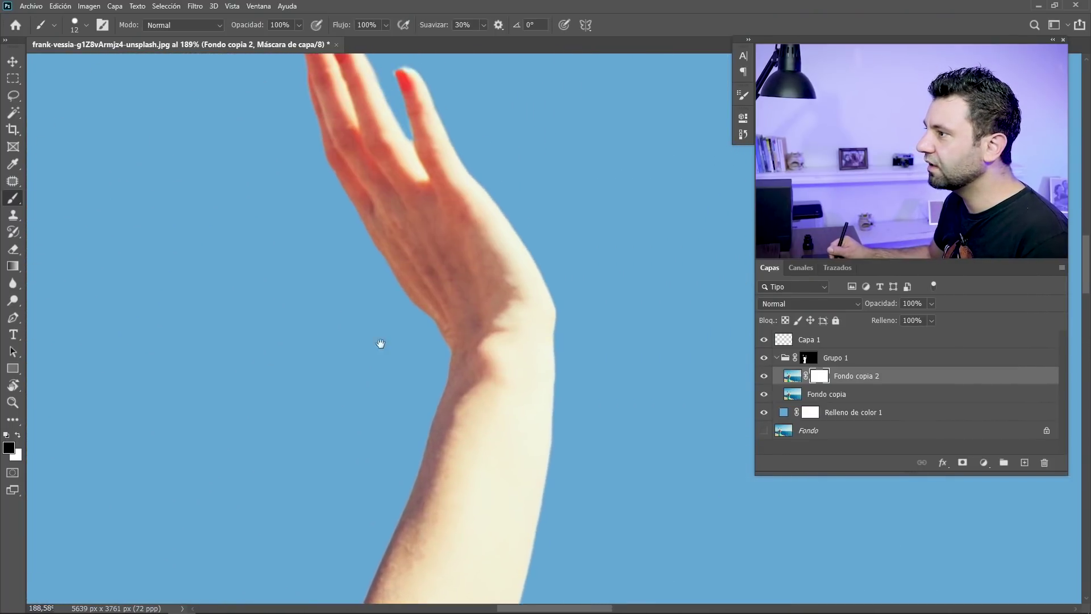
scroll(378, 341, up, 3)
scroll(375, 371, up, 1)
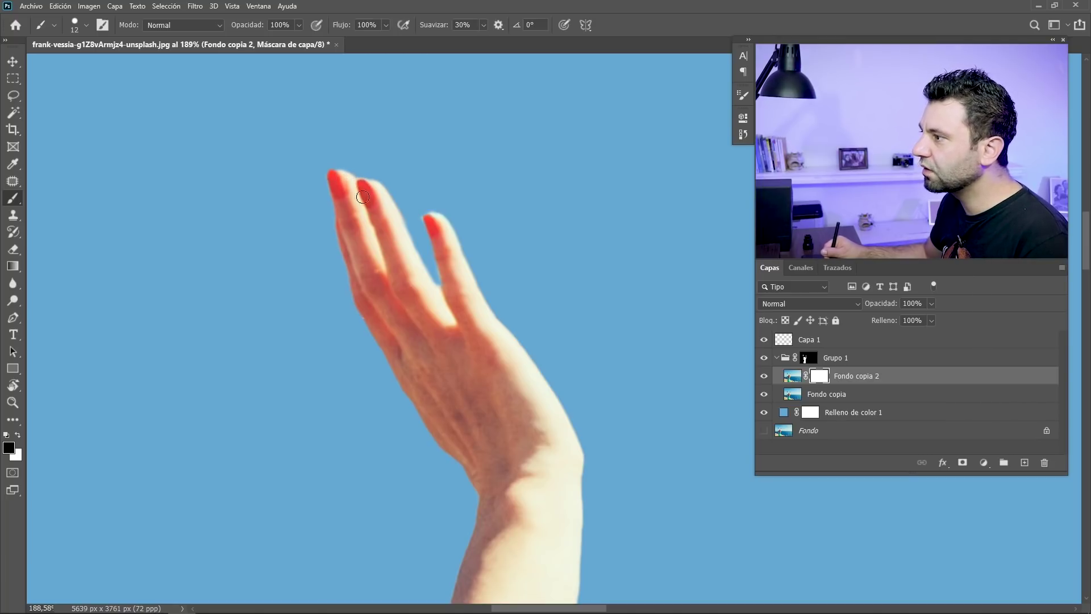
scroll(393, 246, left, 3)
scroll(529, 236, left, 3)
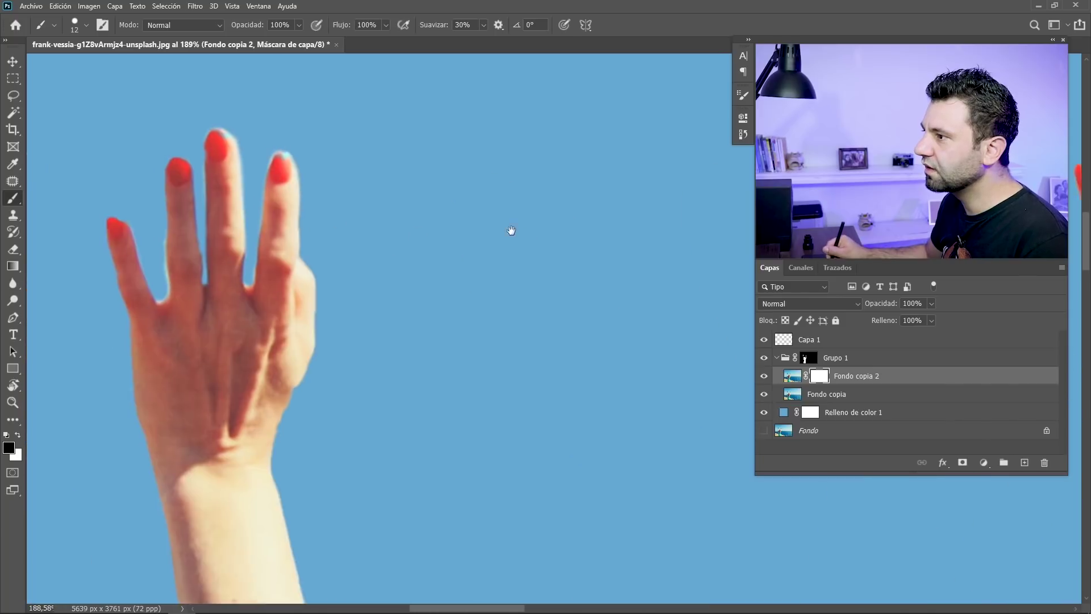
scroll(349, 214, left, 3)
scroll(311, 249, left, 2)
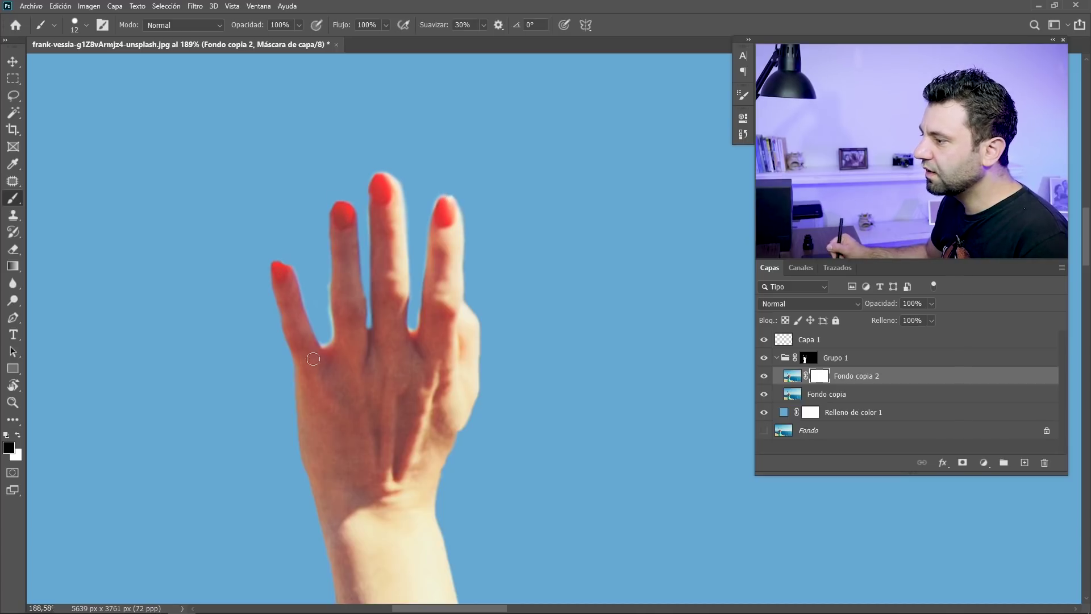
mouse_move(370, 426)
mouse_down()
mouse_move(337, 331)
mouse_move(493, 234)
mouse_up()
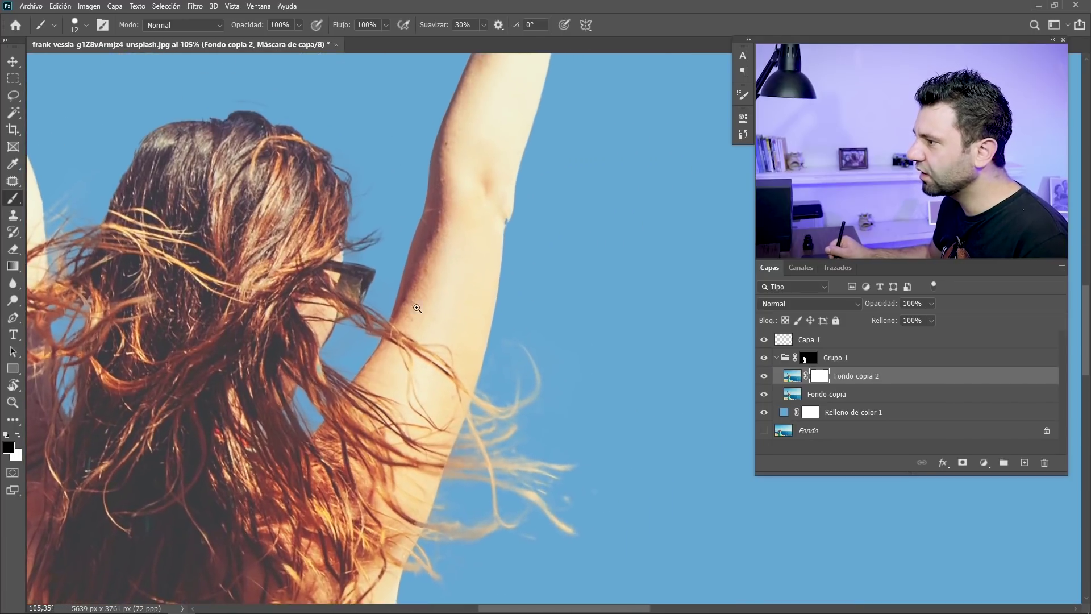
Hide a small bit of the raised arm's edge, then target Grupo 1's mask with white
drag(493, 234, 450, 305)
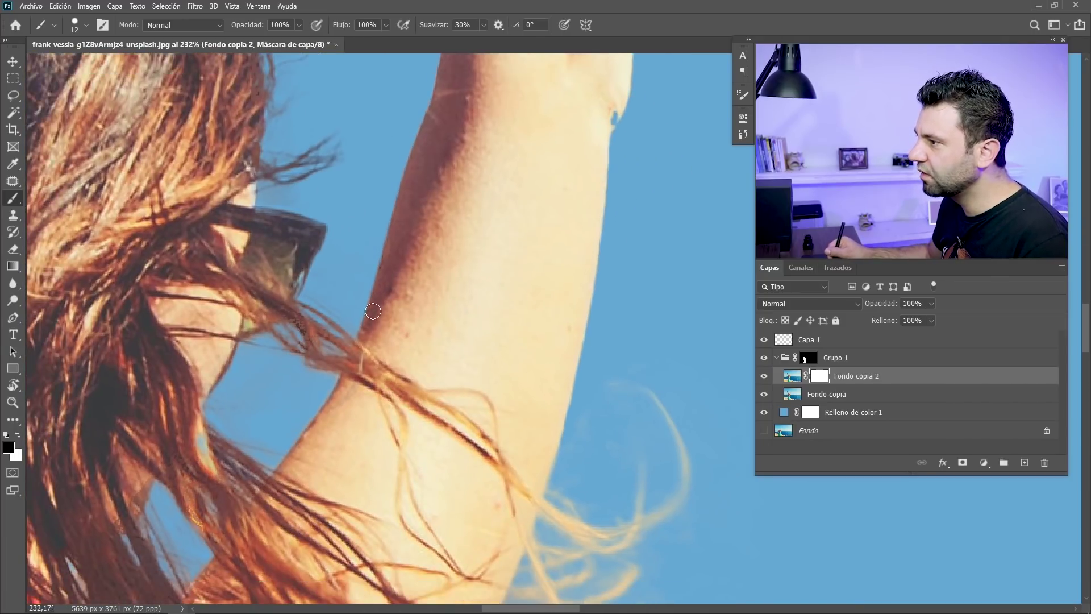
drag(428, 227, 381, 358)
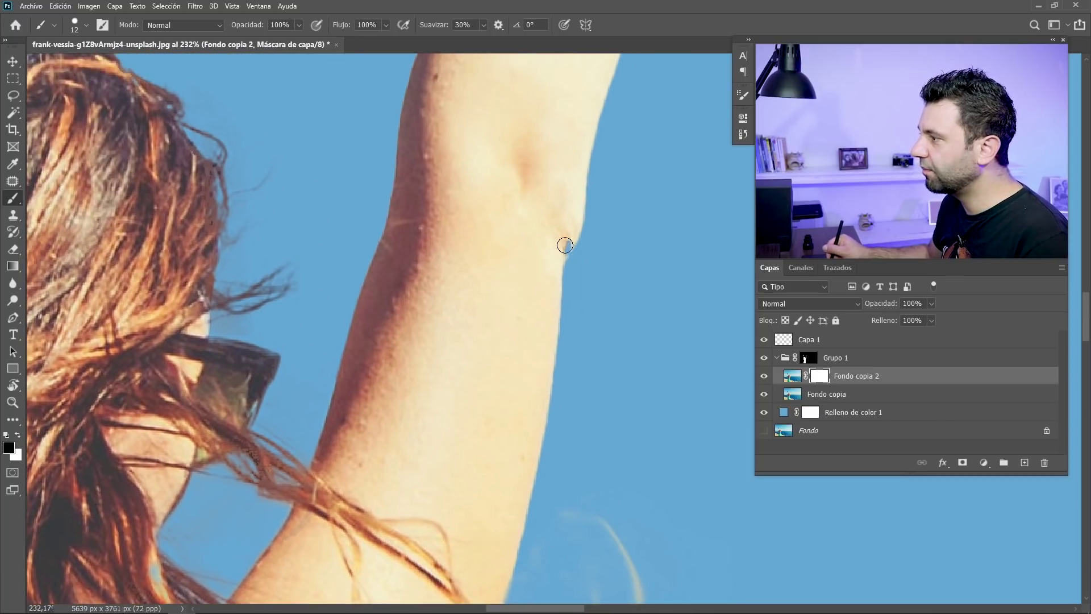
click(563, 248)
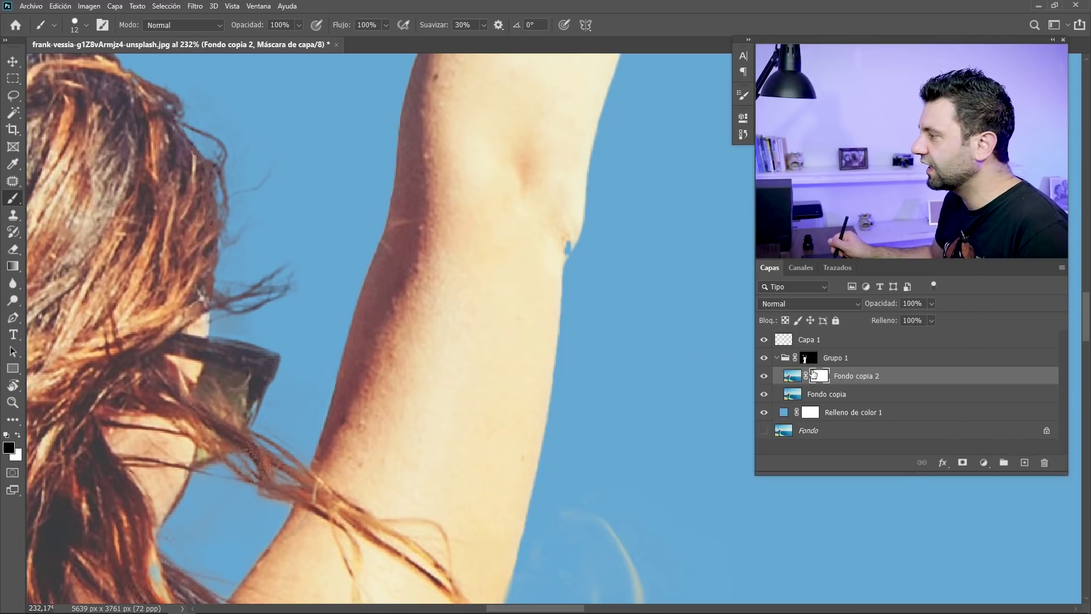
click(809, 359)
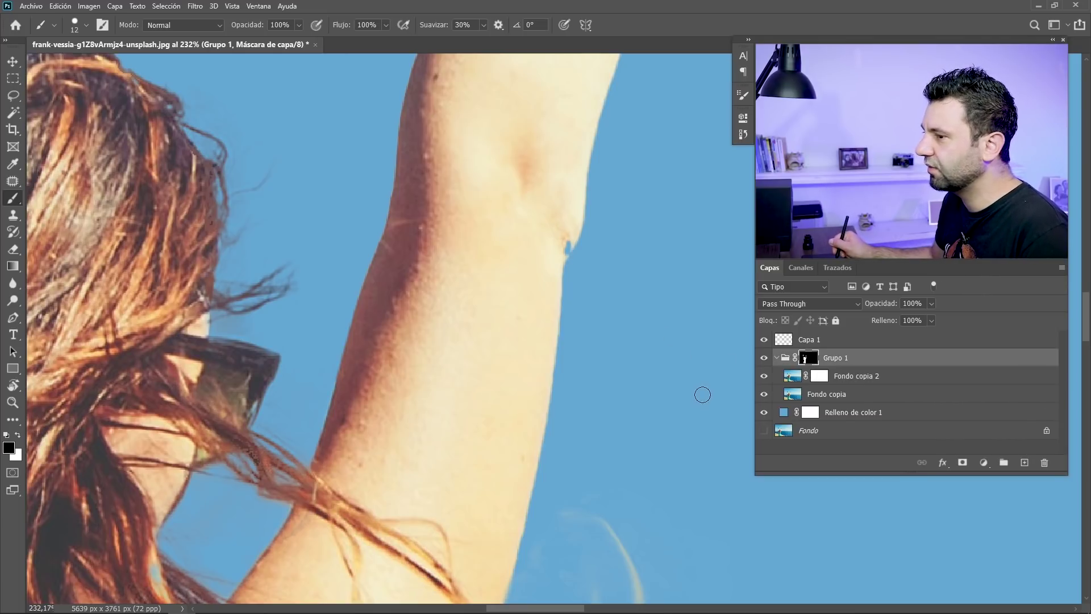
key(x)
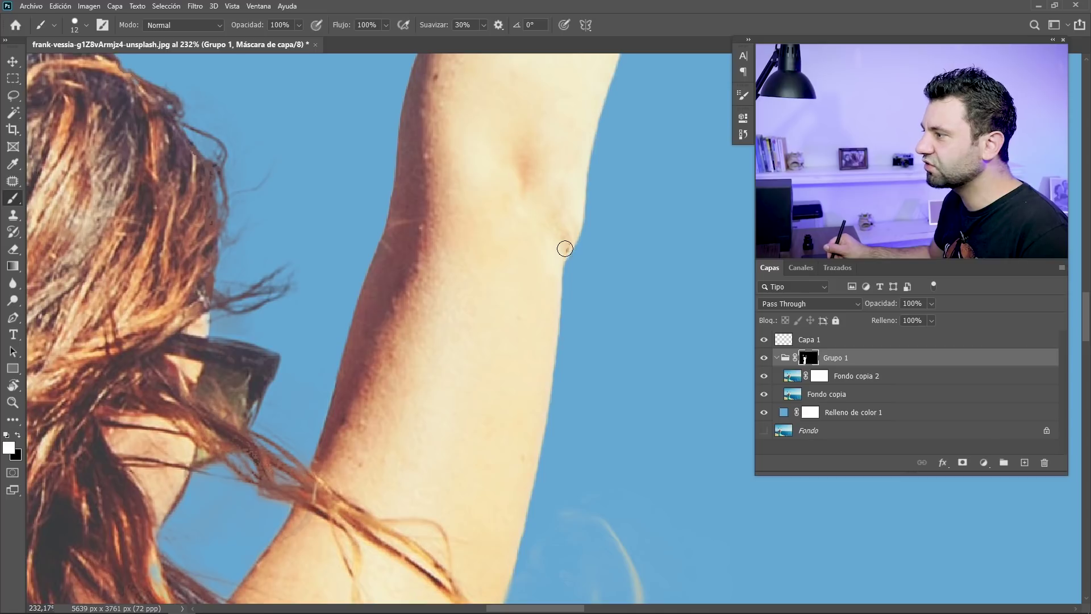
Target Fondo copia 2's mask with black paint and zoom out to 47.1%
scroll(573, 250, up, 3)
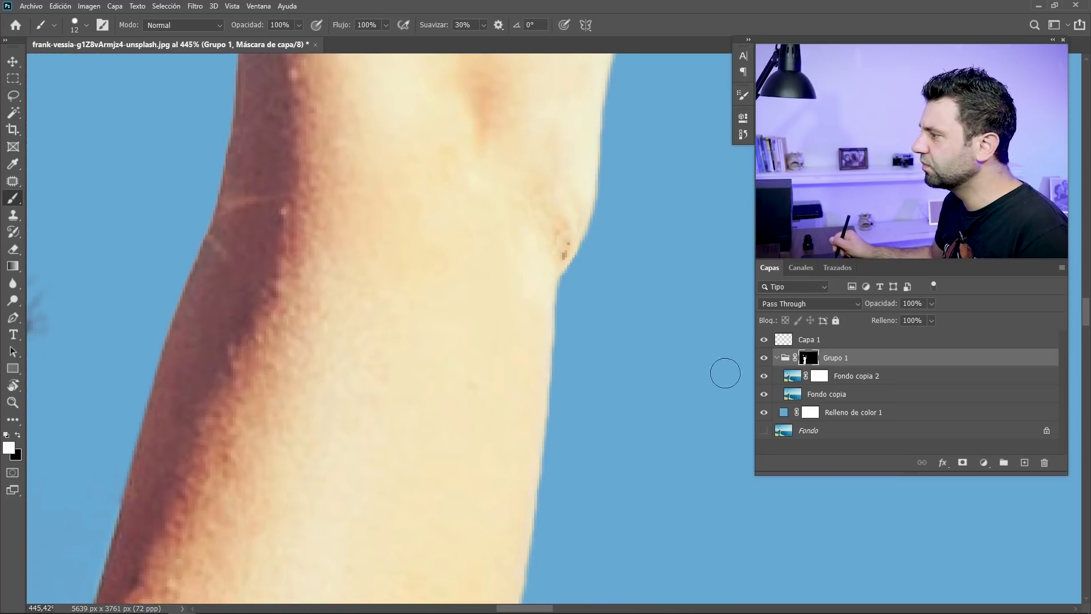
click(819, 377)
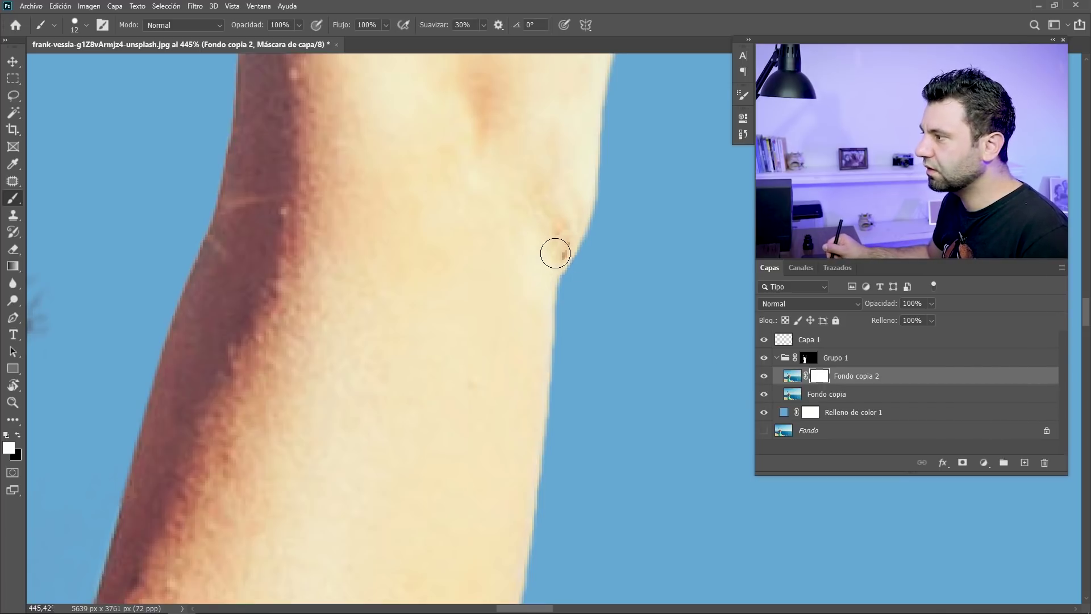
key(x)
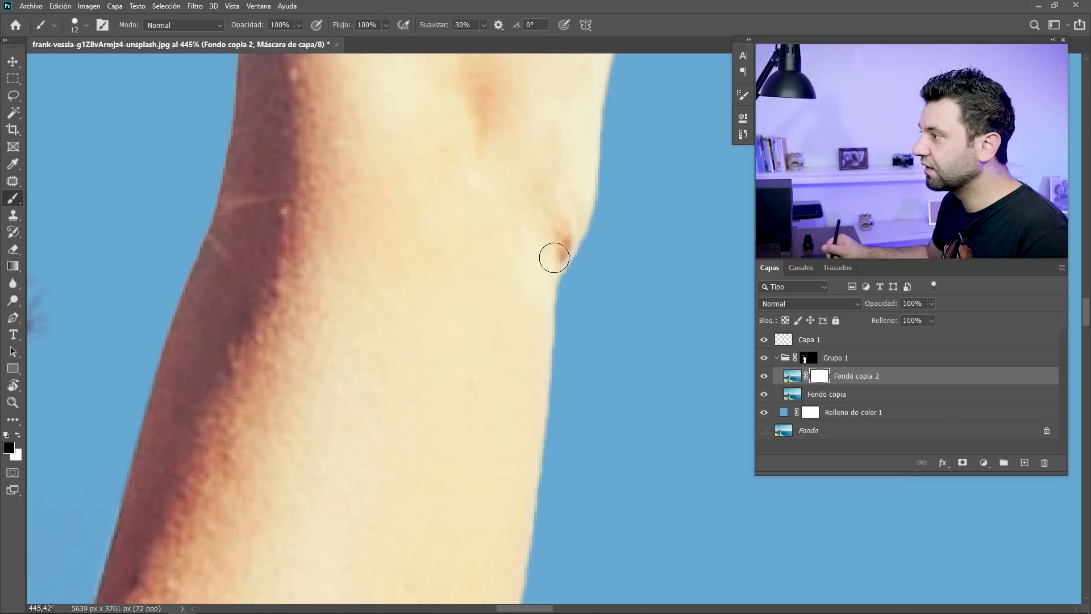
scroll(556, 232, down, 5)
scroll(556, 232, down, 2)
scroll(556, 231, down, 2)
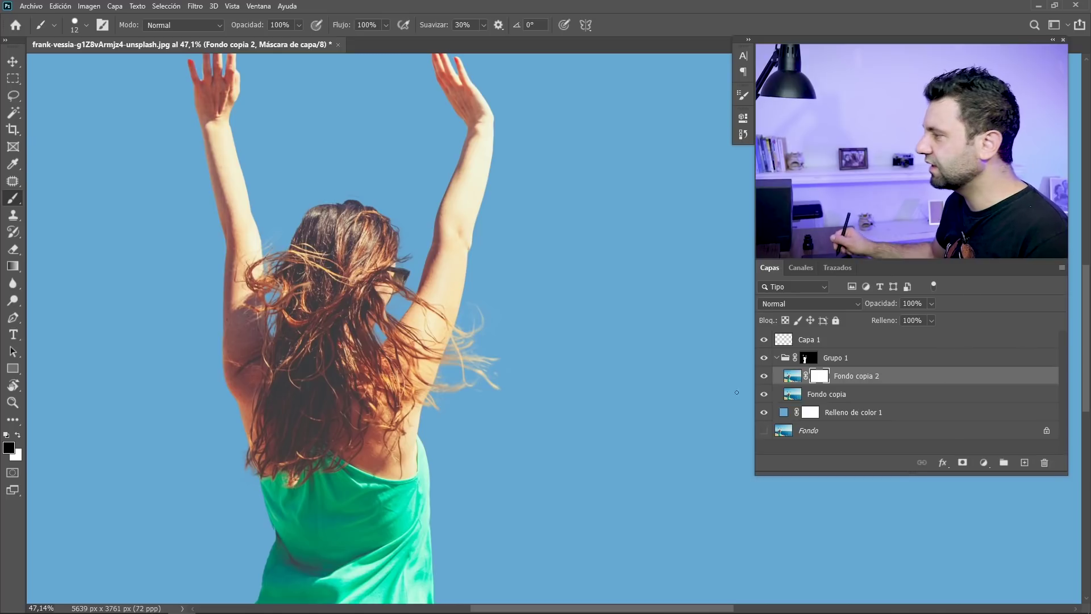
Rename the Fondo copia 2 layer to 'descontaminmada'
double_click(853, 376)
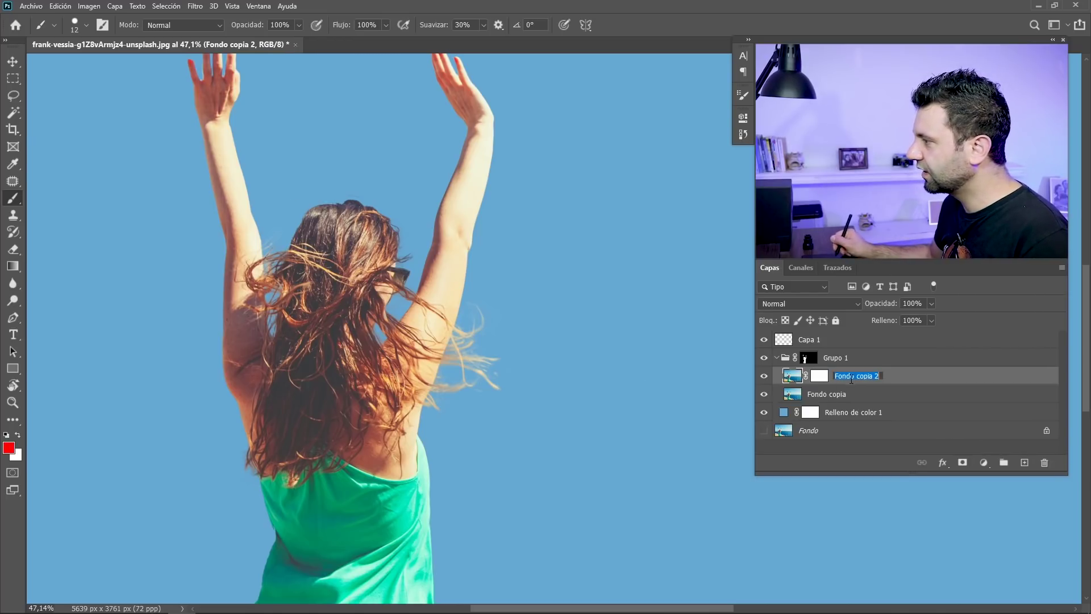
text(descont)
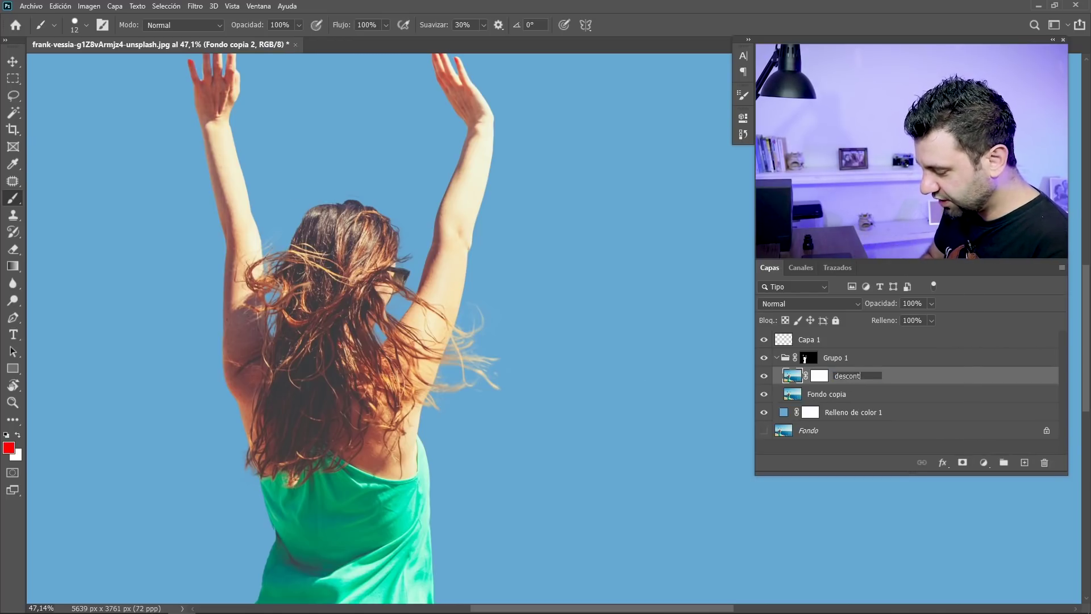
text(aminmada)
key(Return)
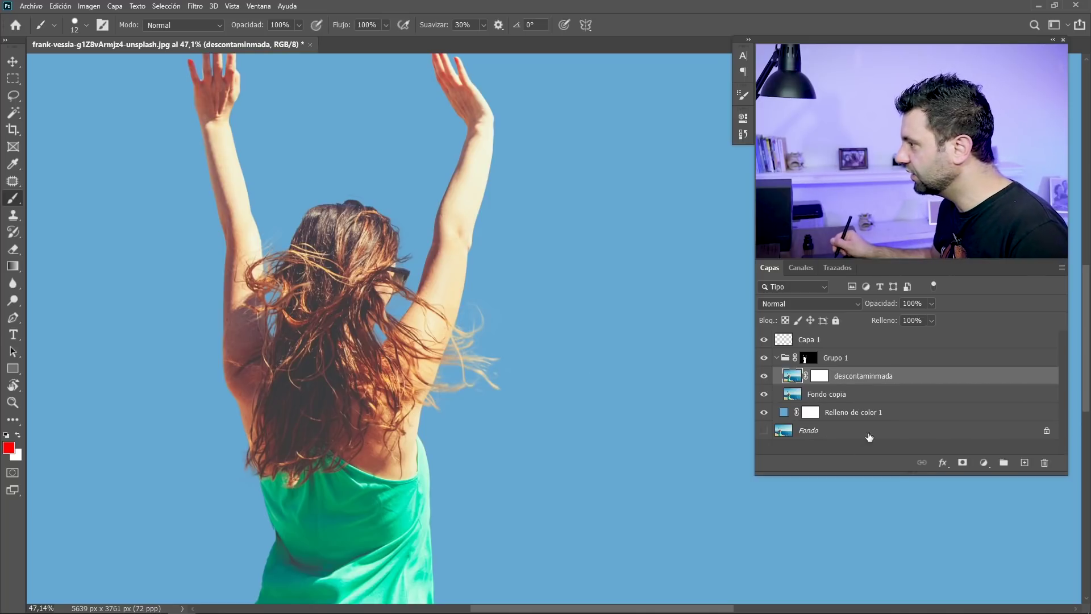
Rename the Fondo copia layer to 'original'
double_click(825, 396)
text(or)
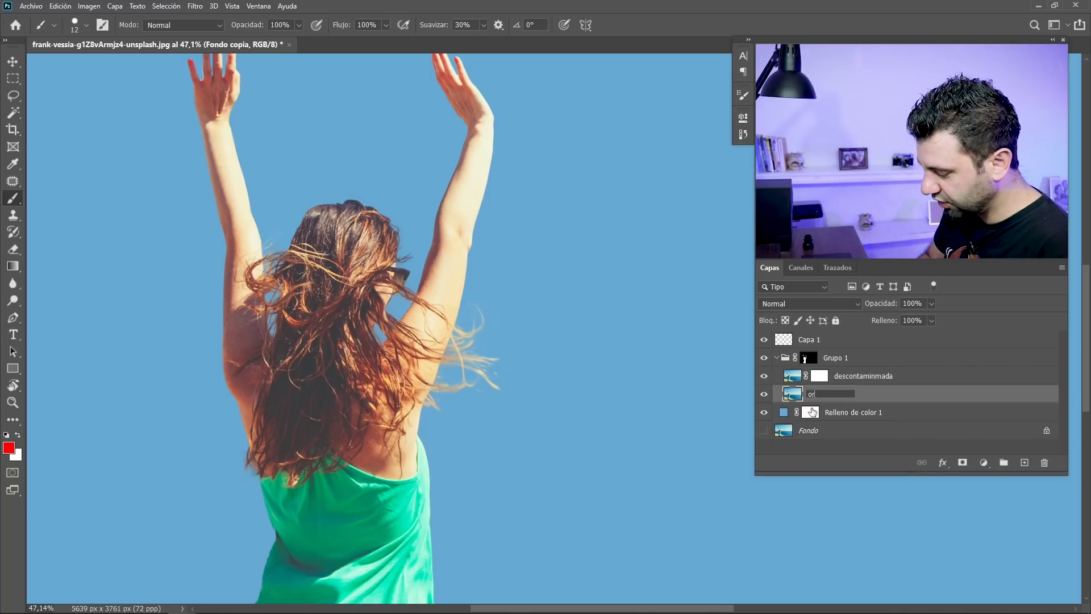
text(iginal)
key(Return)
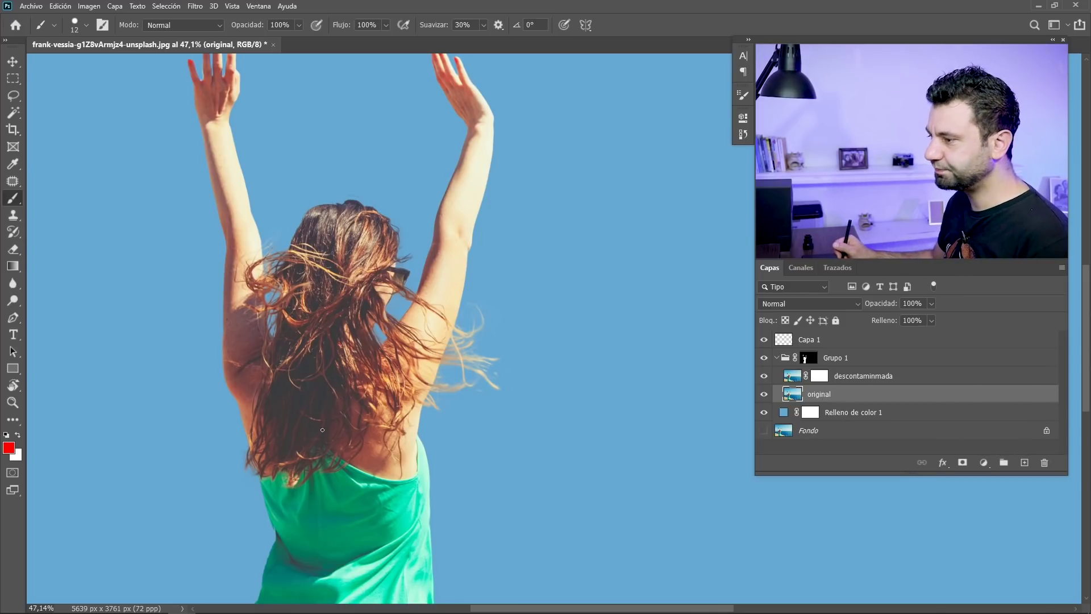
scroll(458, 345, up, 2)
scroll(458, 345, up, 3)
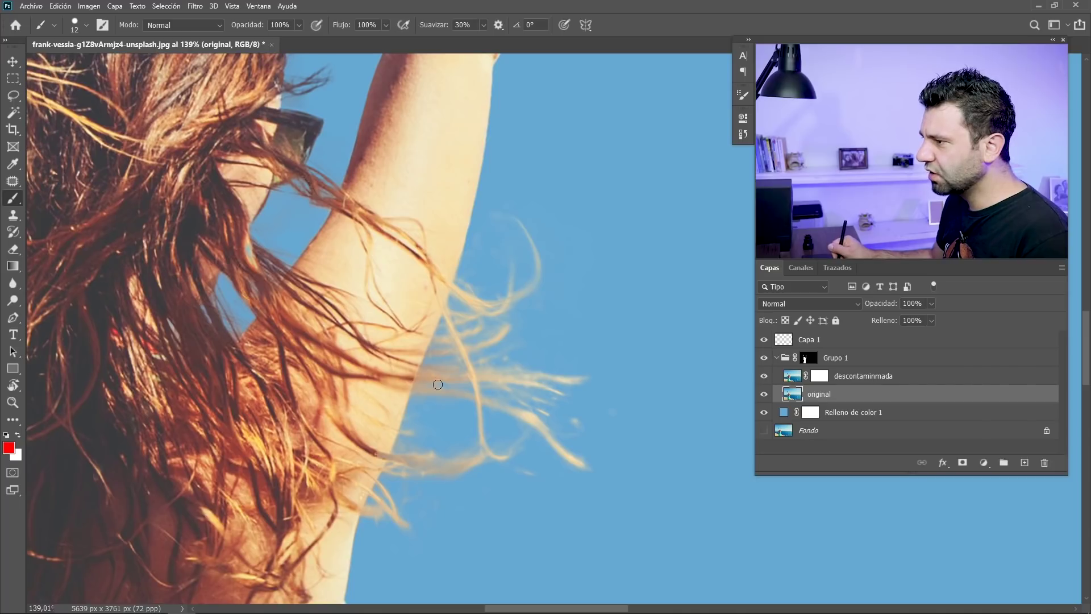
scroll(458, 385, down, 5)
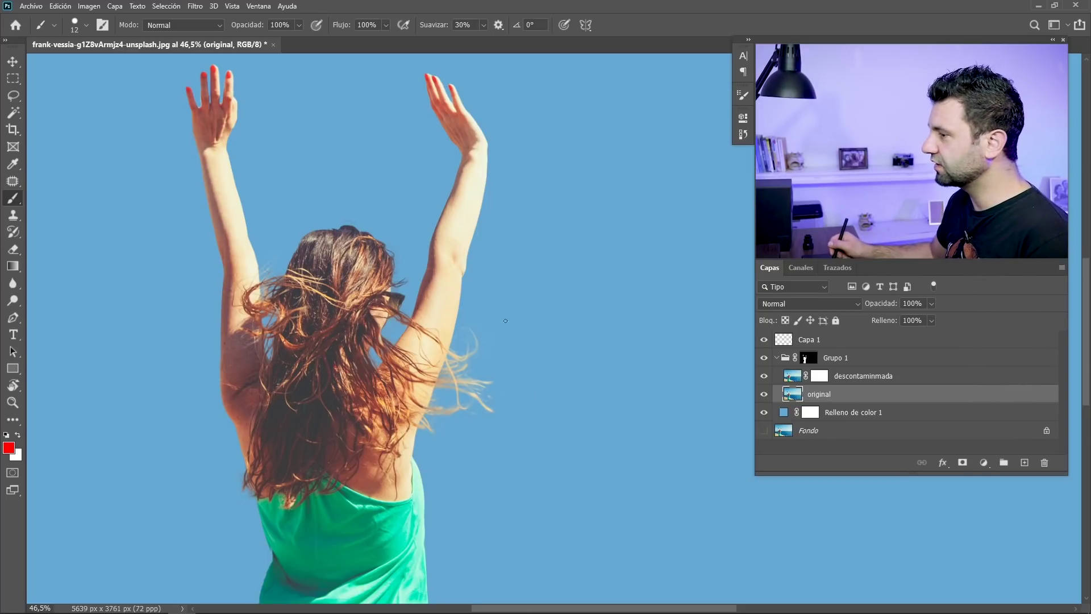
key(ctrl+plus)
click(810, 340)
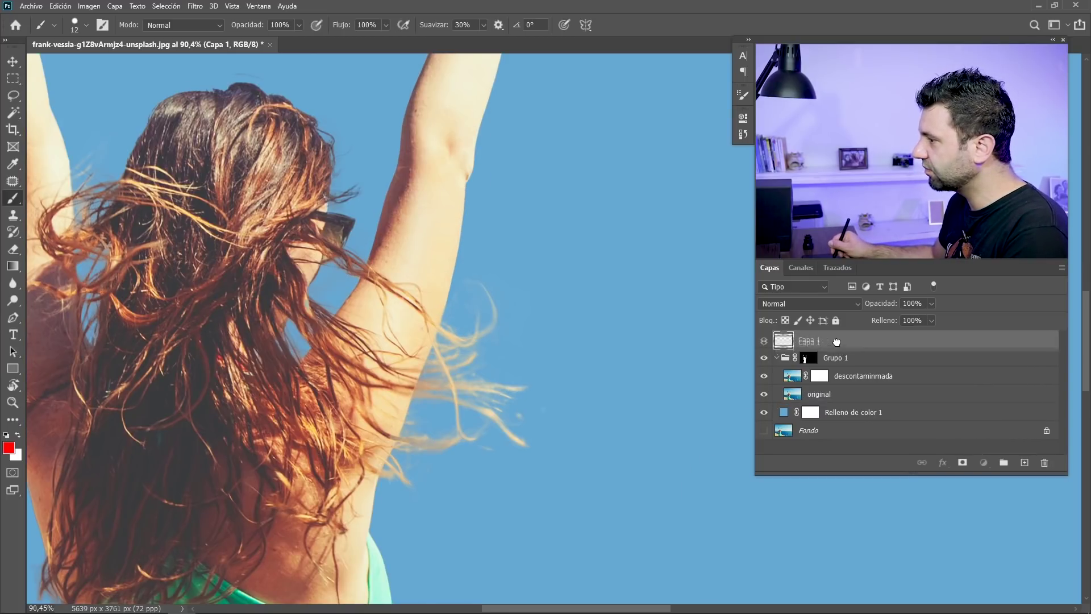
Move Capa 1 into Grupo 1 and back to the top, and toggle the blue fill's visibility
drag(837, 367, 835, 361)
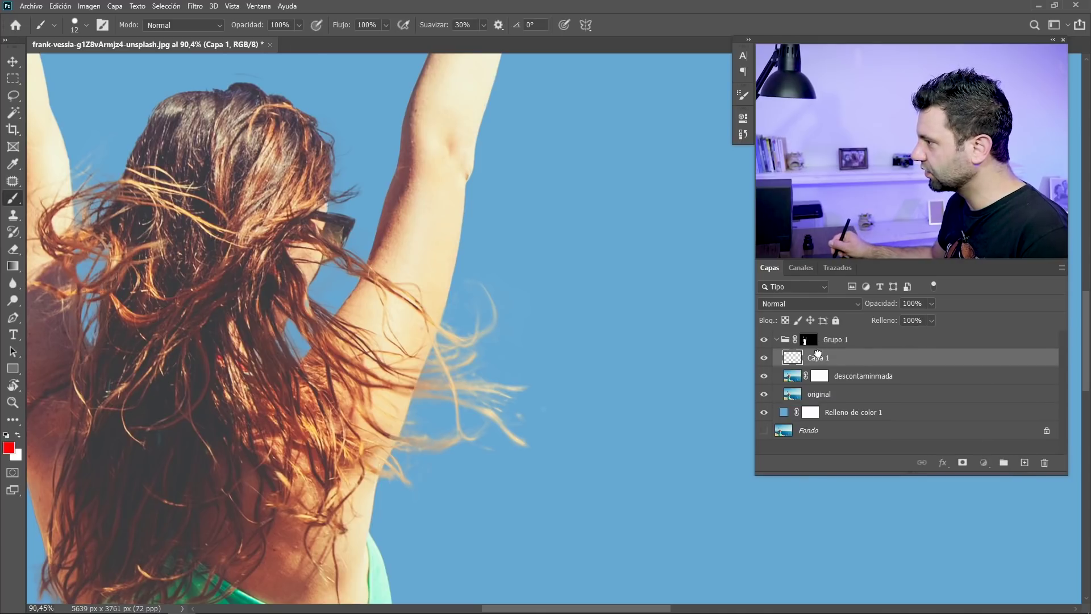
drag(817, 360, 822, 341)
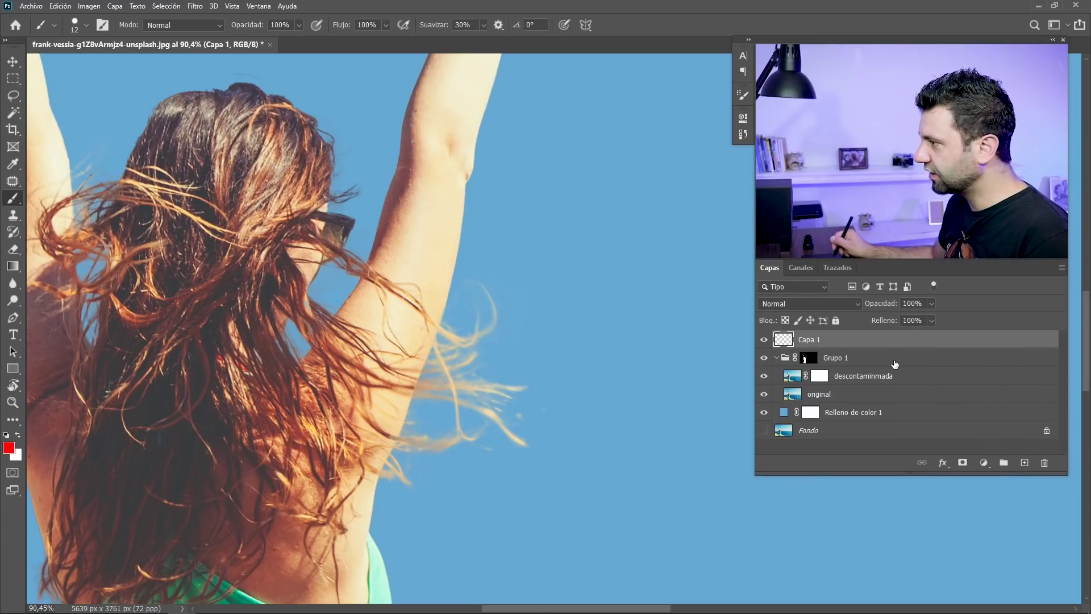
click(850, 361)
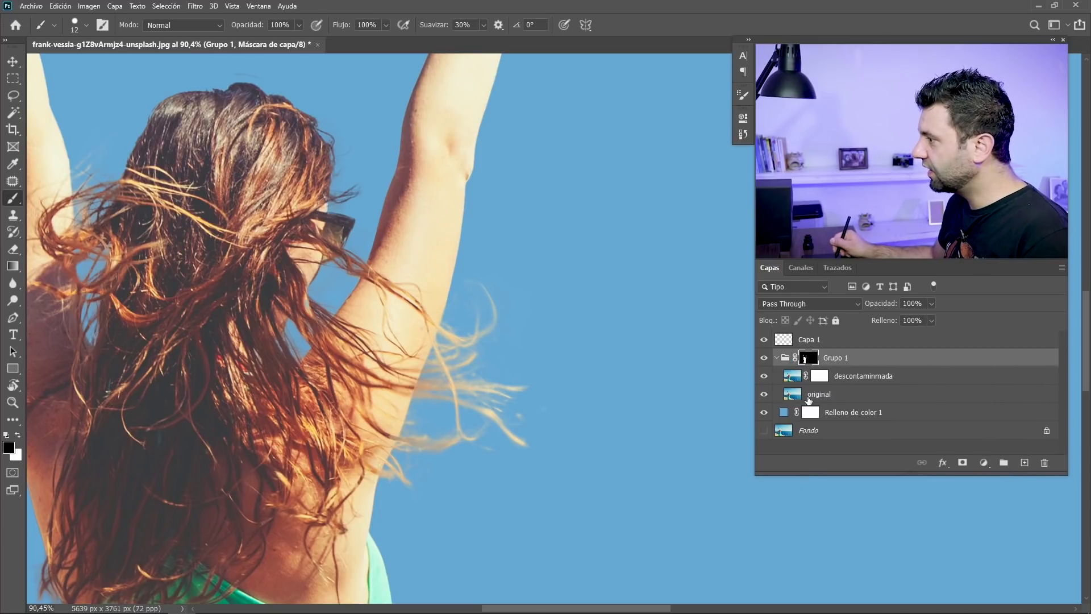
click(845, 377)
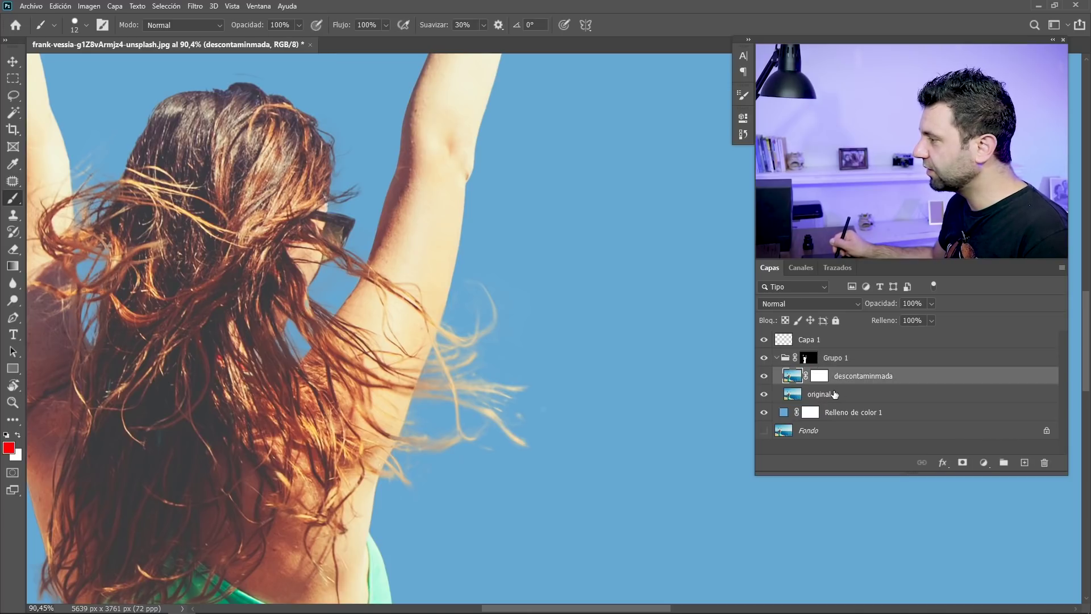
click(764, 413)
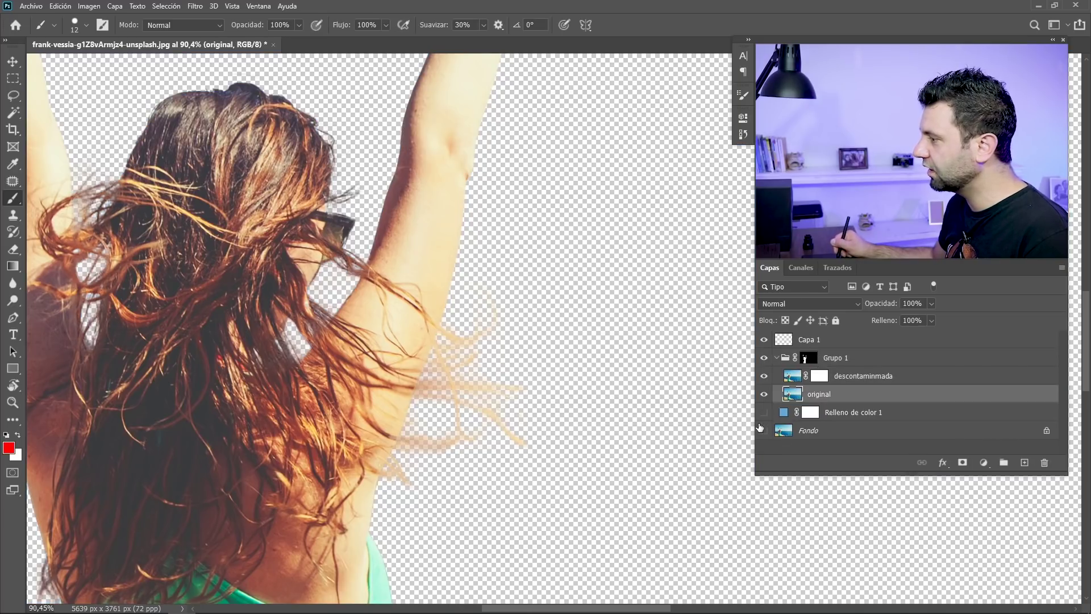
click(764, 413)
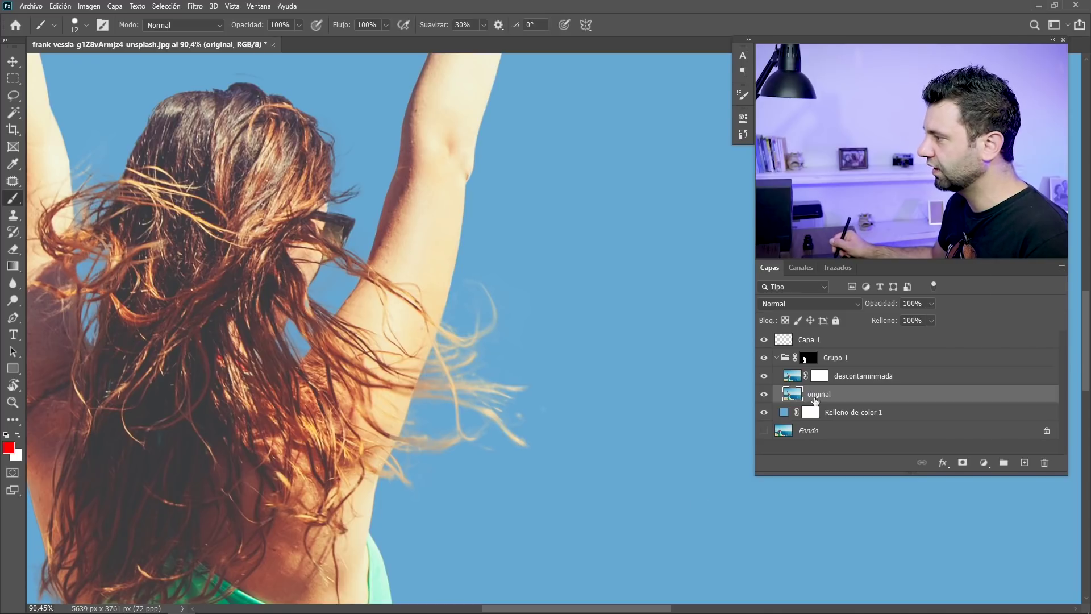
Rename the Capa 1 layer to 'pelos'
click(810, 340)
double_click(809, 341)
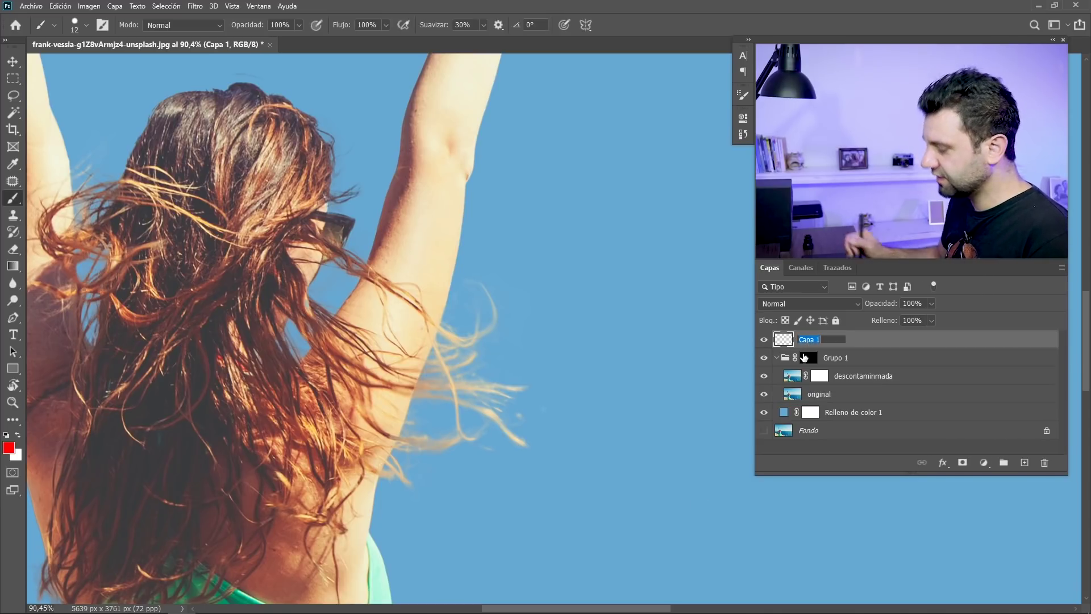
text(pelos)
key(Return)
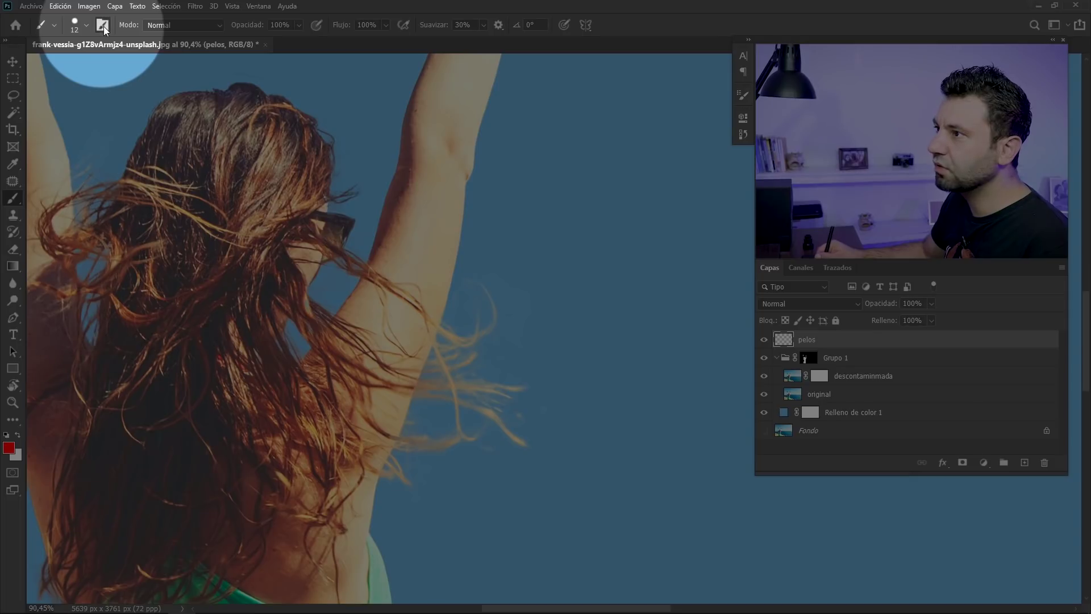
Test a uniform brush stroke with Shape Dynamics turned off, then undo it
click(104, 26)
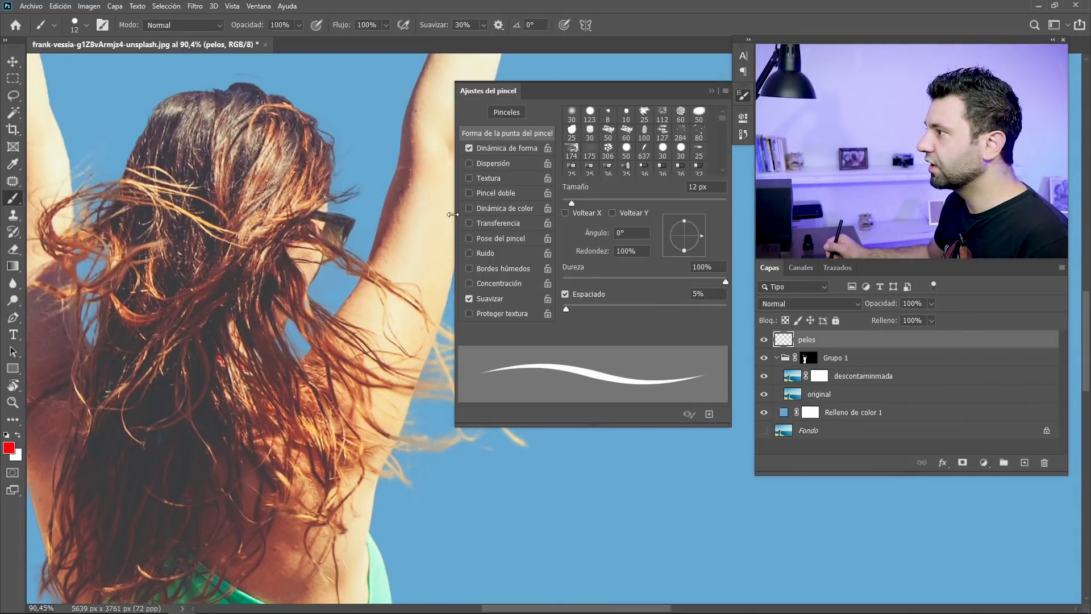
click(468, 148)
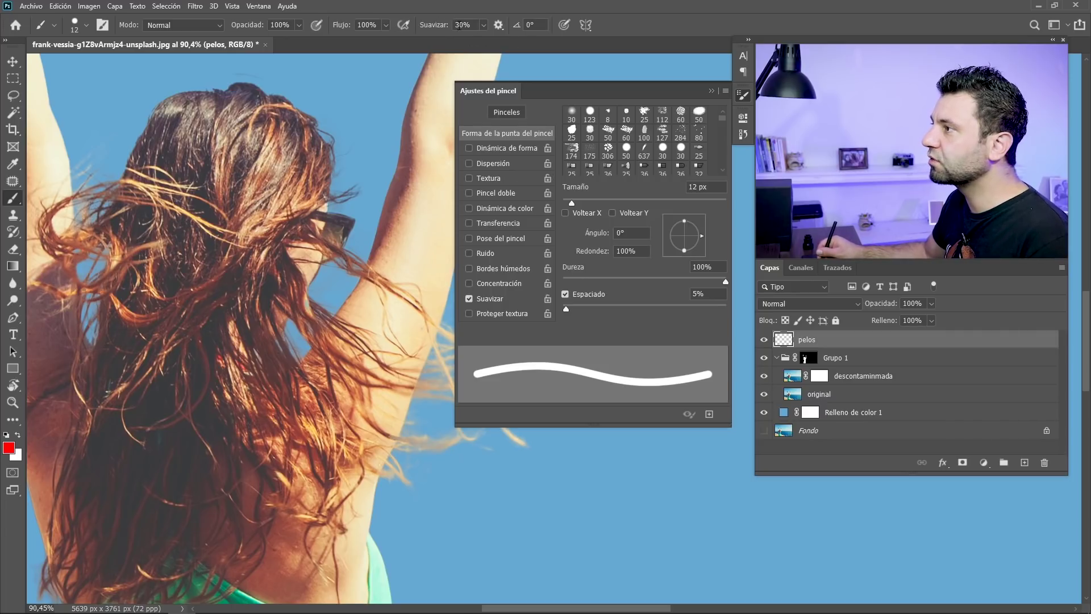
mouse_move(300, 231)
mouse_down()
mouse_move(401, 545)
mouse_move(636, 483)
mouse_move(698, 496)
mouse_up()
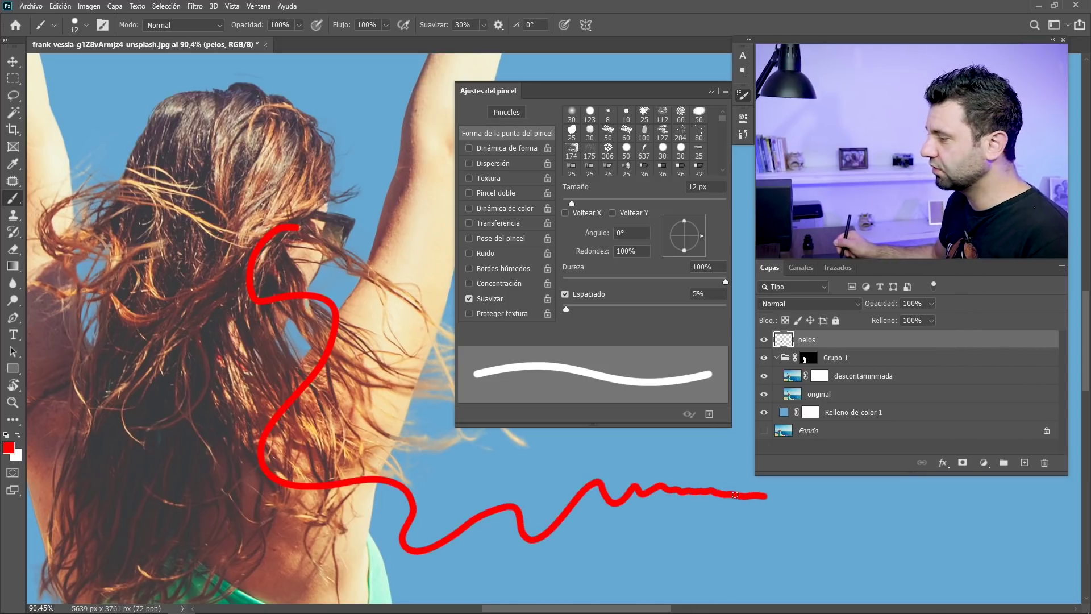
key(ctrl+z)
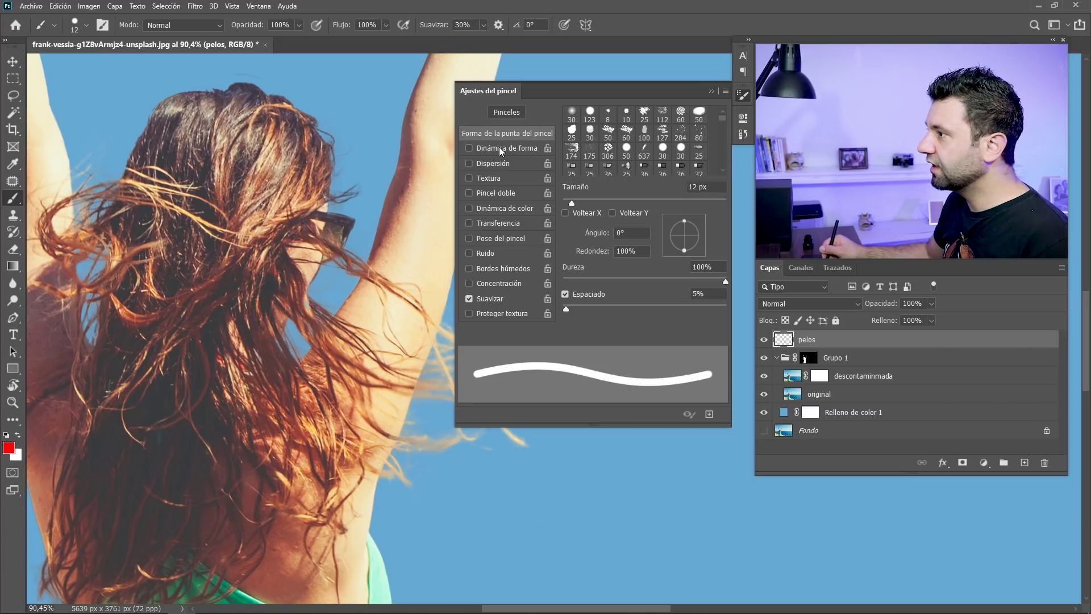
Enable Shape Dynamics with pen-pressure size control and test a tapered stroke, then undo it
click(504, 148)
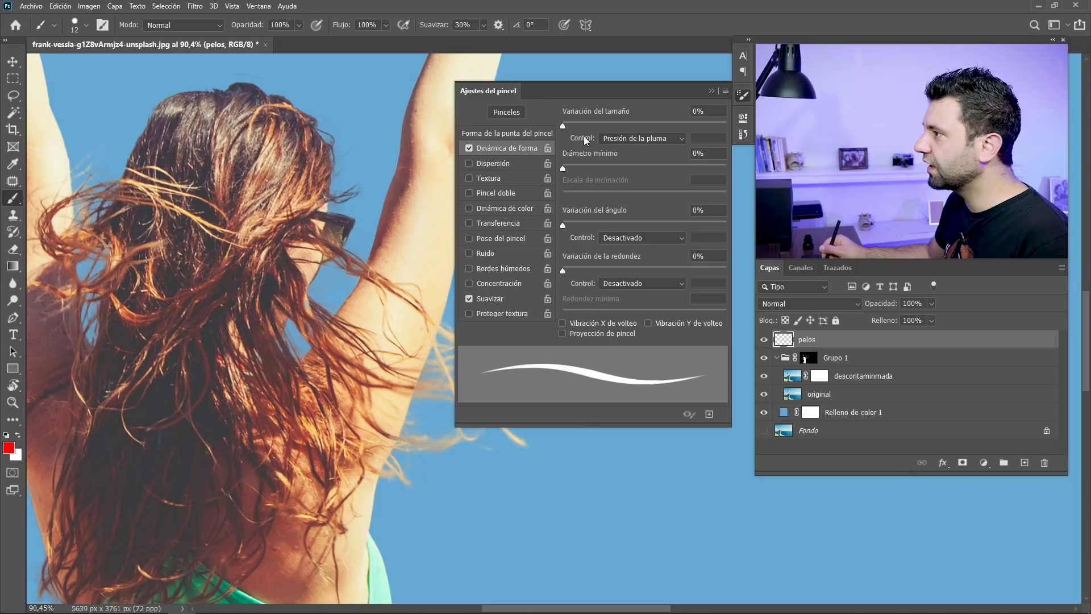
click(643, 138)
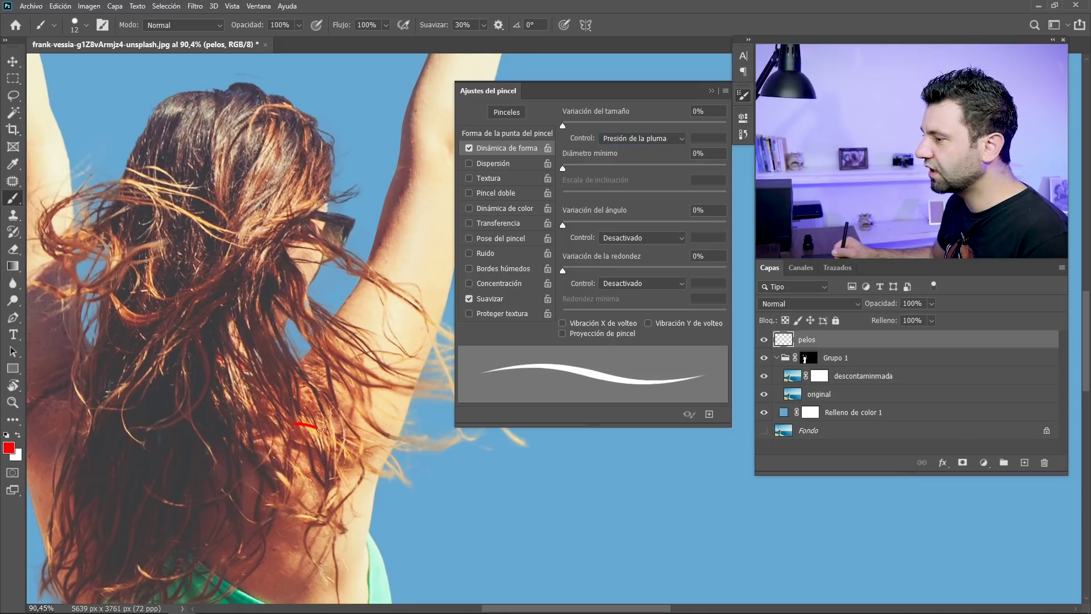
drag(486, 476, 701, 496)
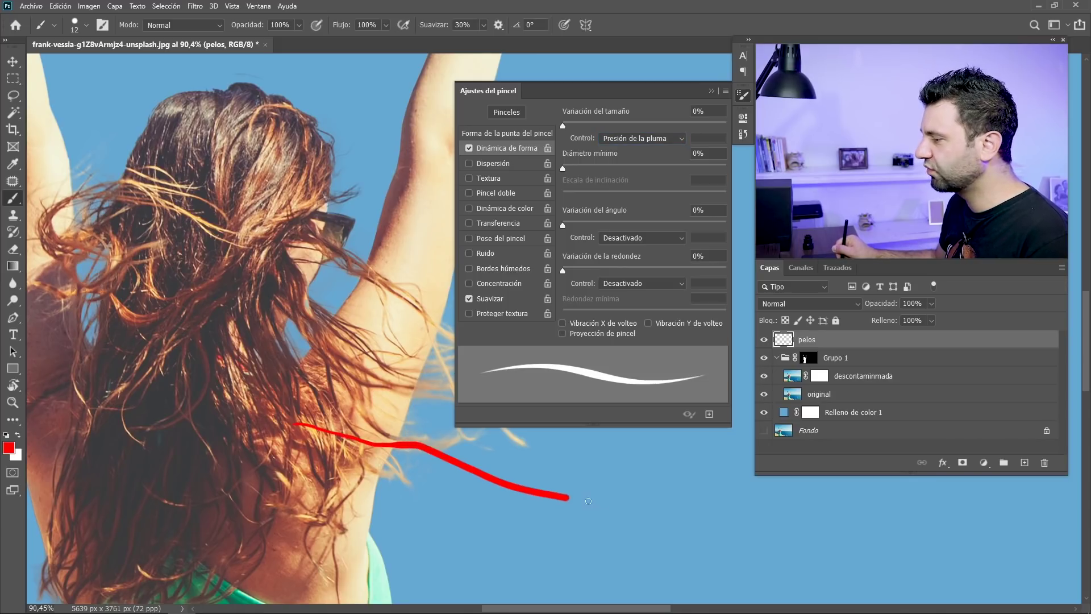
key(ctrl+z)
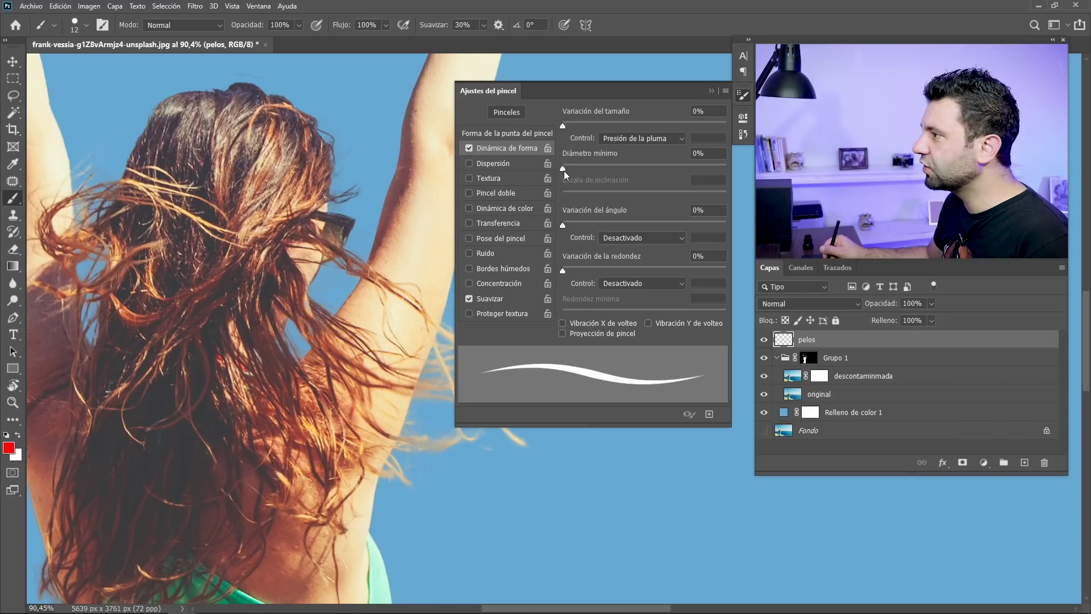
Raise the minimum diameter to 19%, test the brush, and enable Transfer for opacity variation
drag(577, 172, 594, 174)
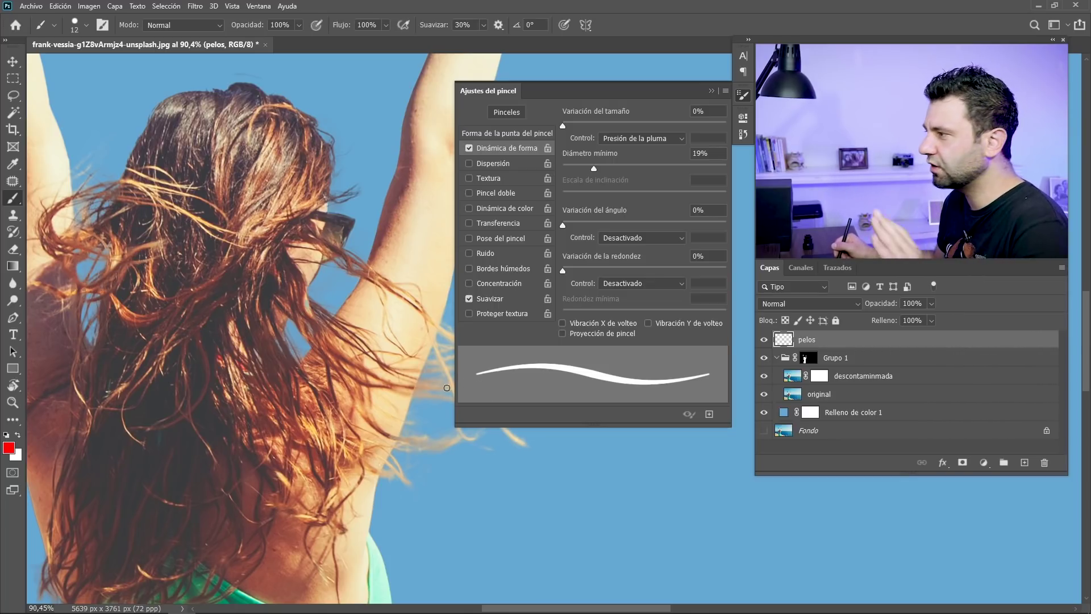
drag(296, 492, 640, 507)
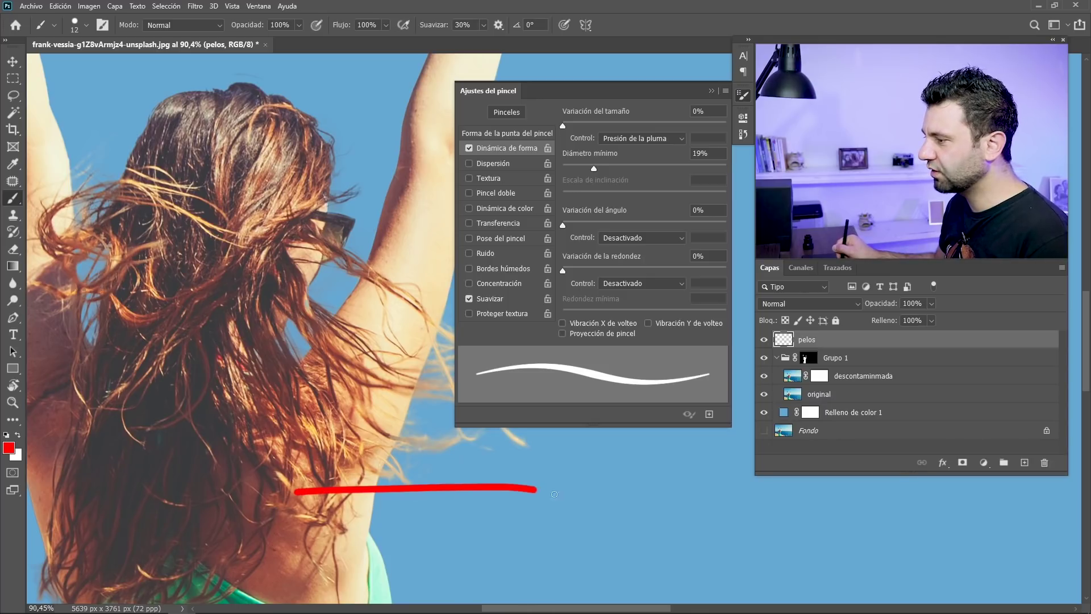
key(ctrl+z)
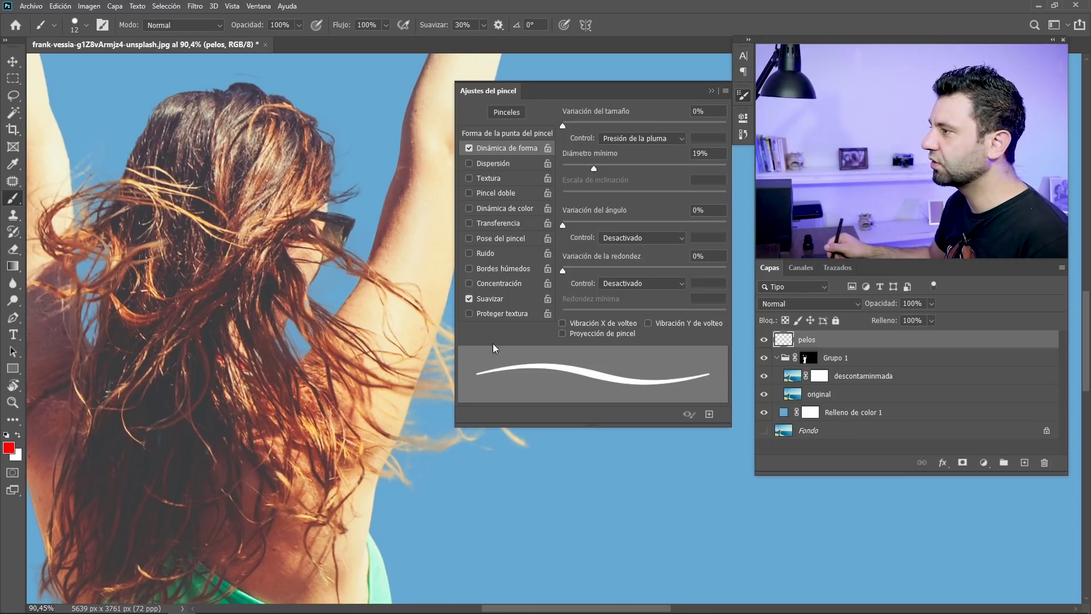
click(486, 223)
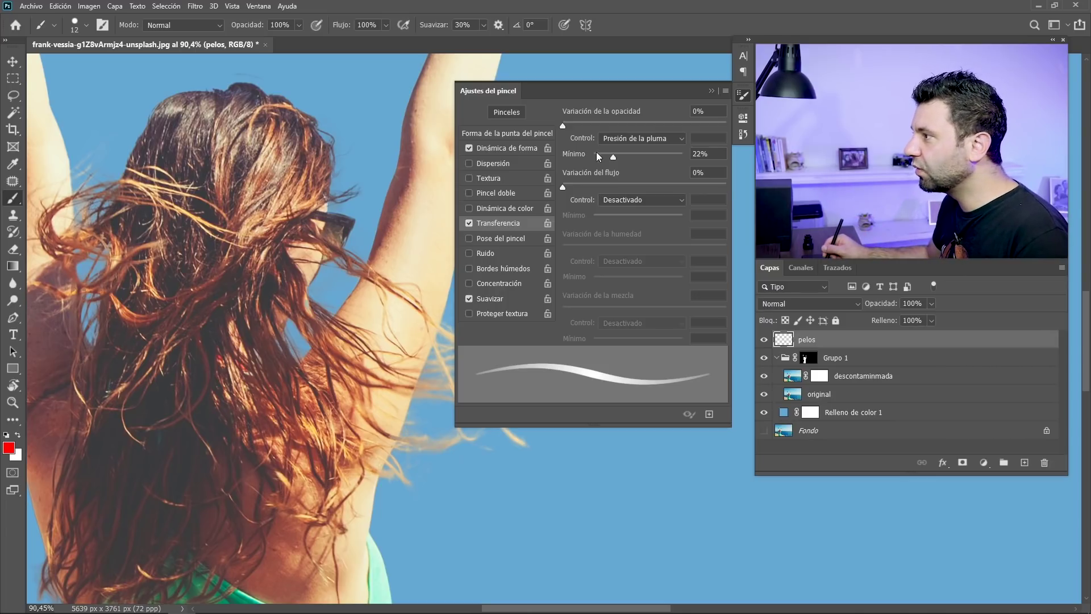
Set opacity jitter to Pen Pressure with 40% minimum, shrink the tip to 2 px, and open the foreground colour picker
click(625, 142)
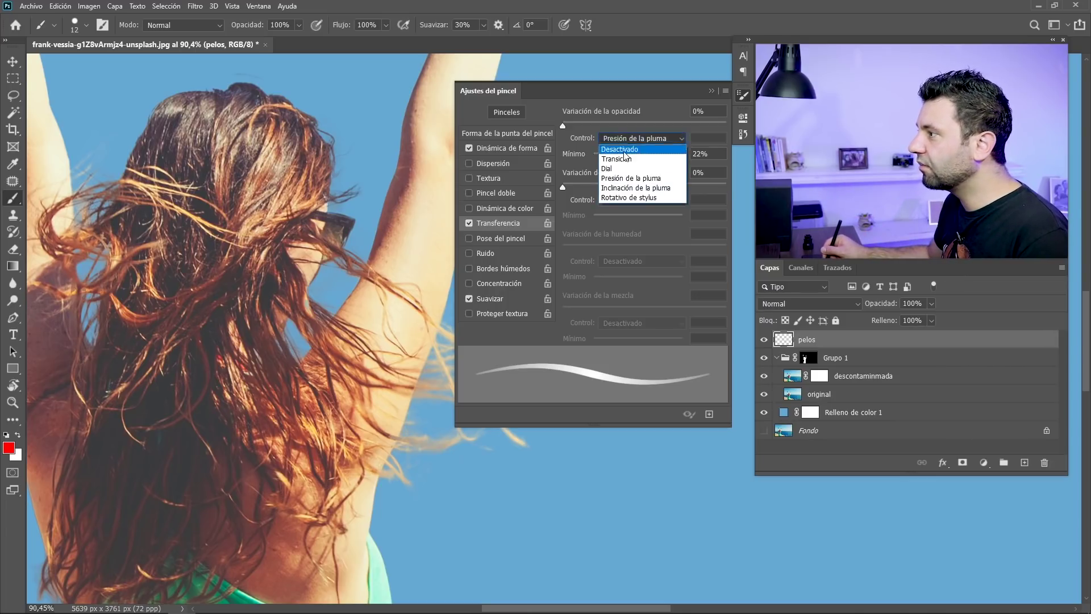
click(625, 181)
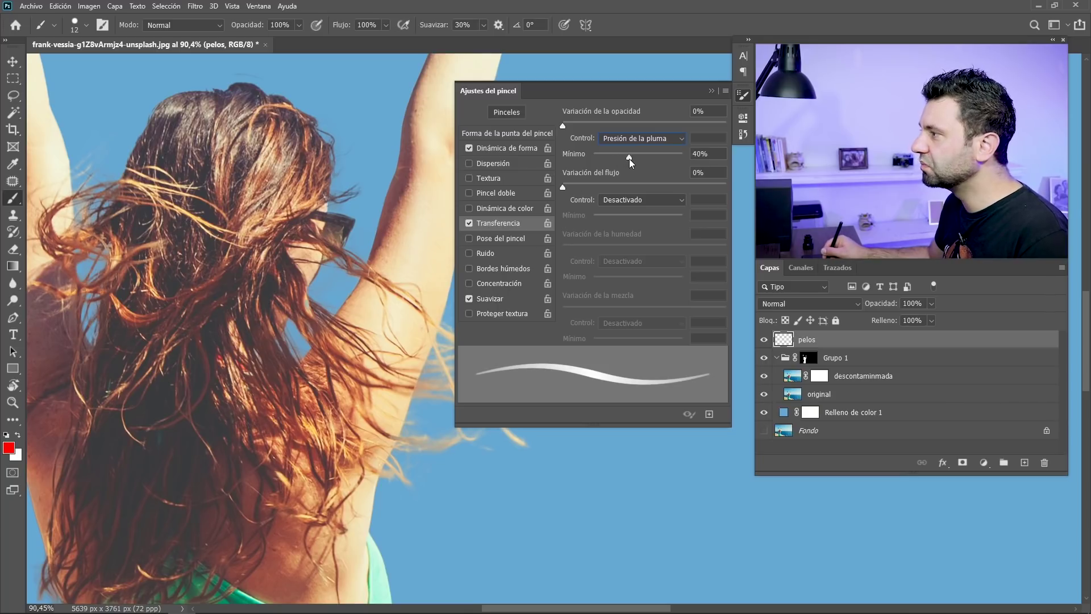
click(507, 133)
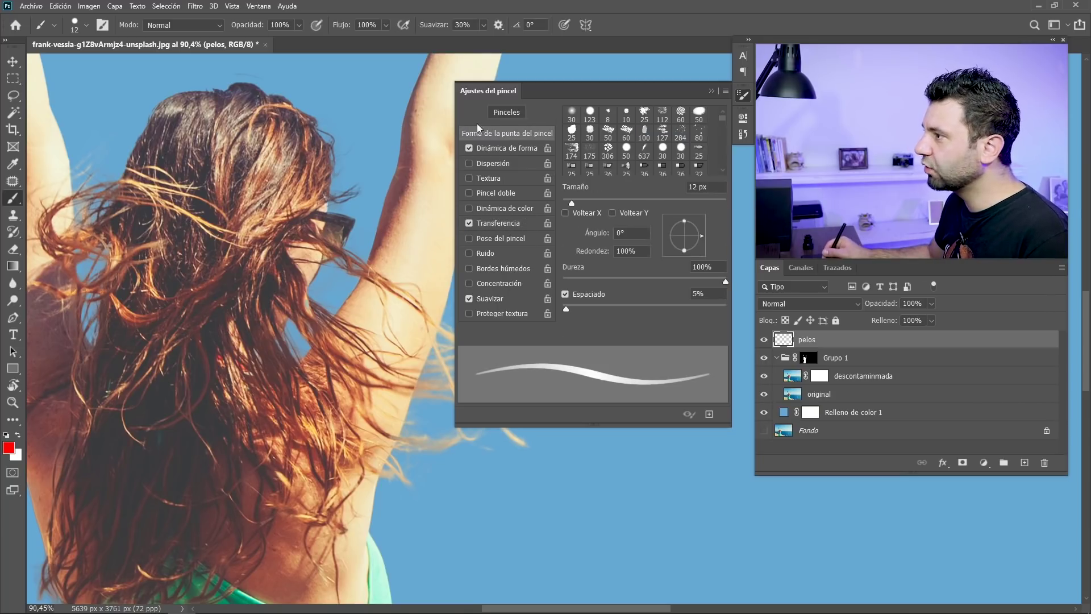
drag(572, 200, 564, 199)
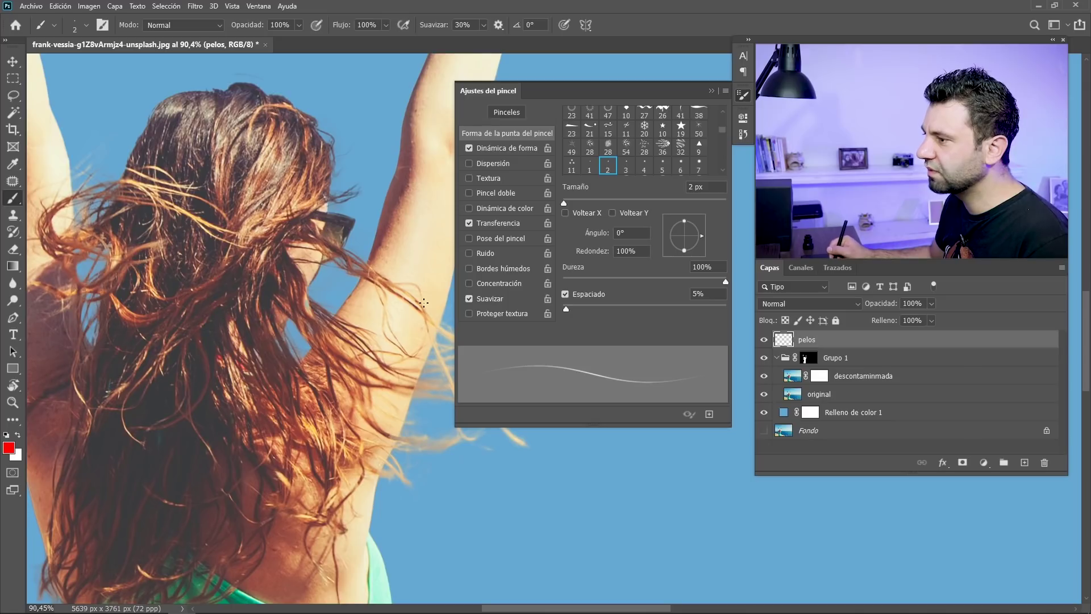
click(8, 448)
Set the foreground painting colour to black
drag(670, 449, 637, 465)
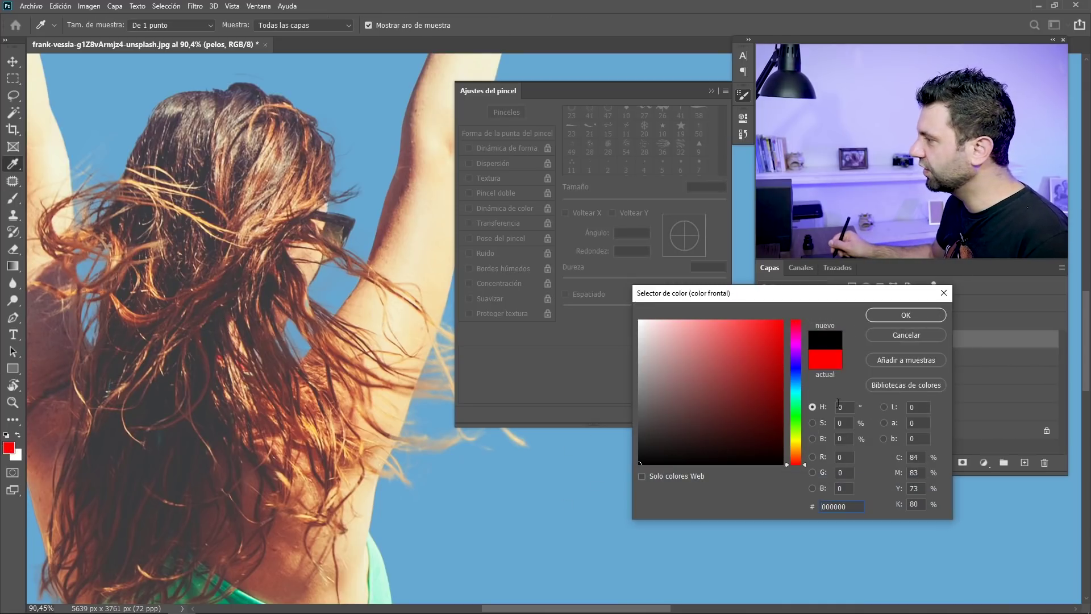
click(906, 315)
drag(546, 432, 653, 384)
drag(511, 475, 682, 395)
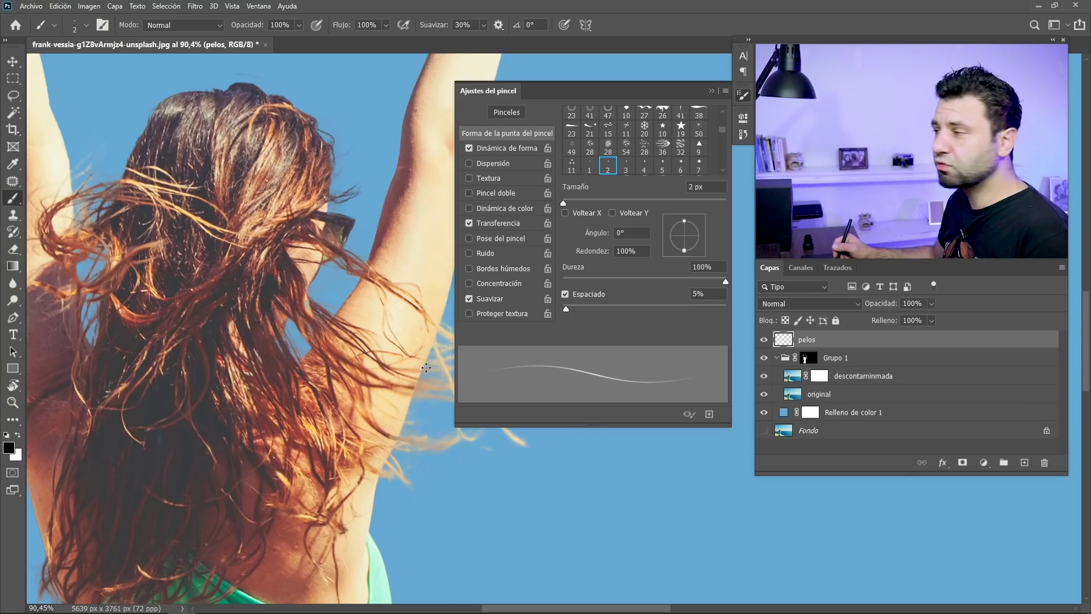
Make brush size fade over 25 steps with about 50% minimum diameter, testing strokes on the sky
click(506, 149)
click(614, 136)
click(626, 153)
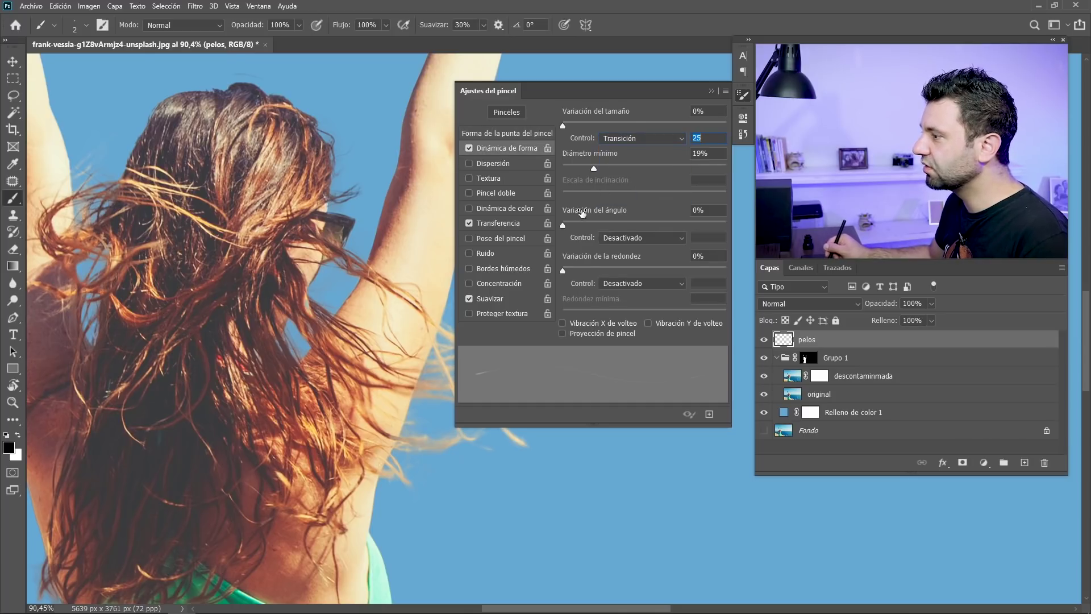
mouse_move(596, 166)
mouse_down()
mouse_move(682, 171)
mouse_move(662, 168)
mouse_up()
drag(312, 449, 714, 444)
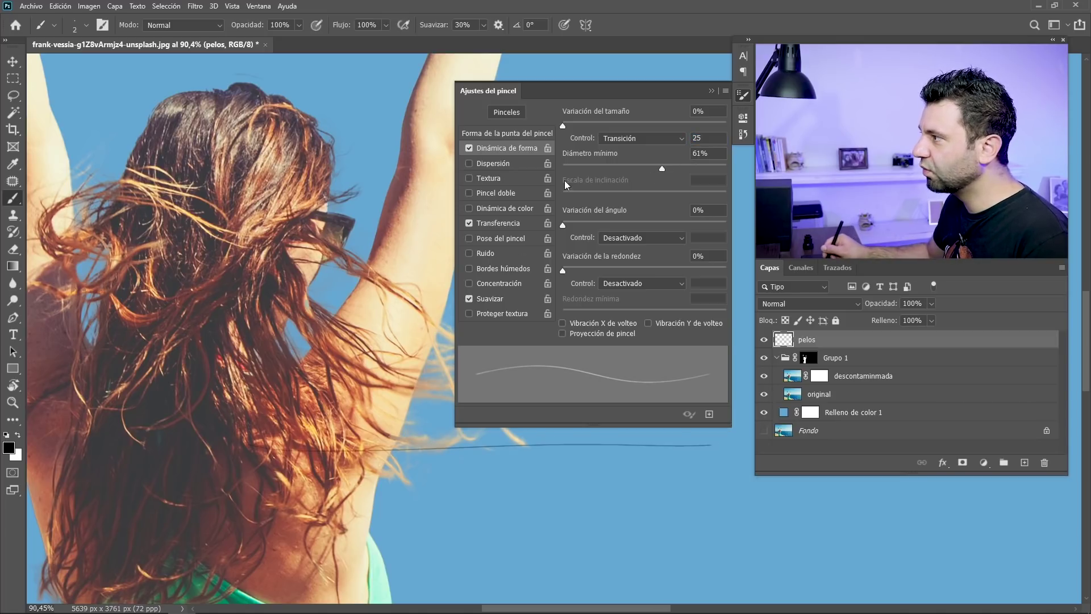
key(ctrl+z)
drag(662, 168, 656, 169)
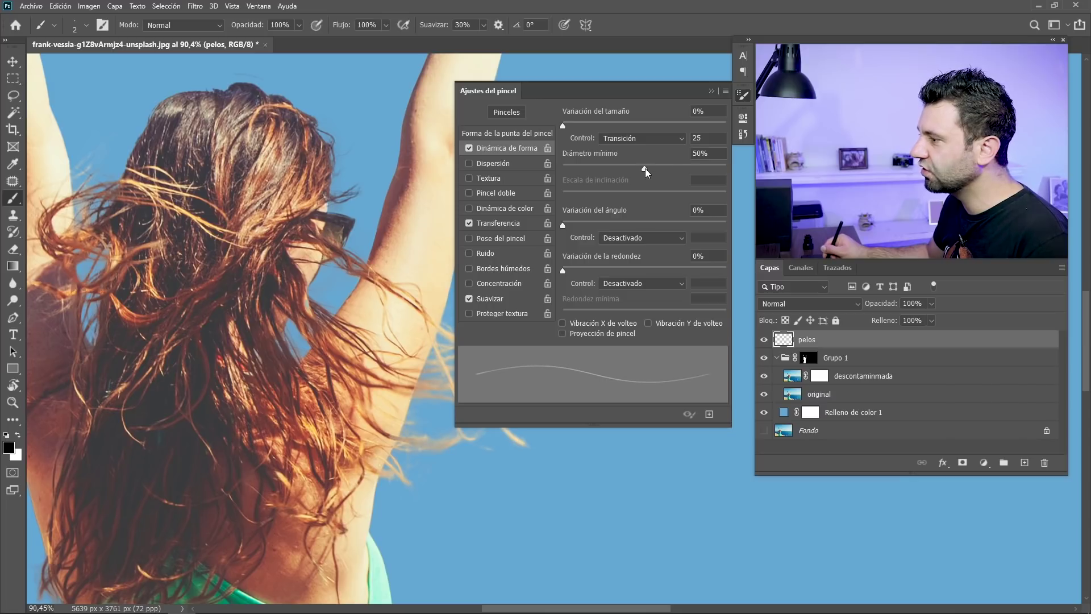
drag(339, 471, 716, 496)
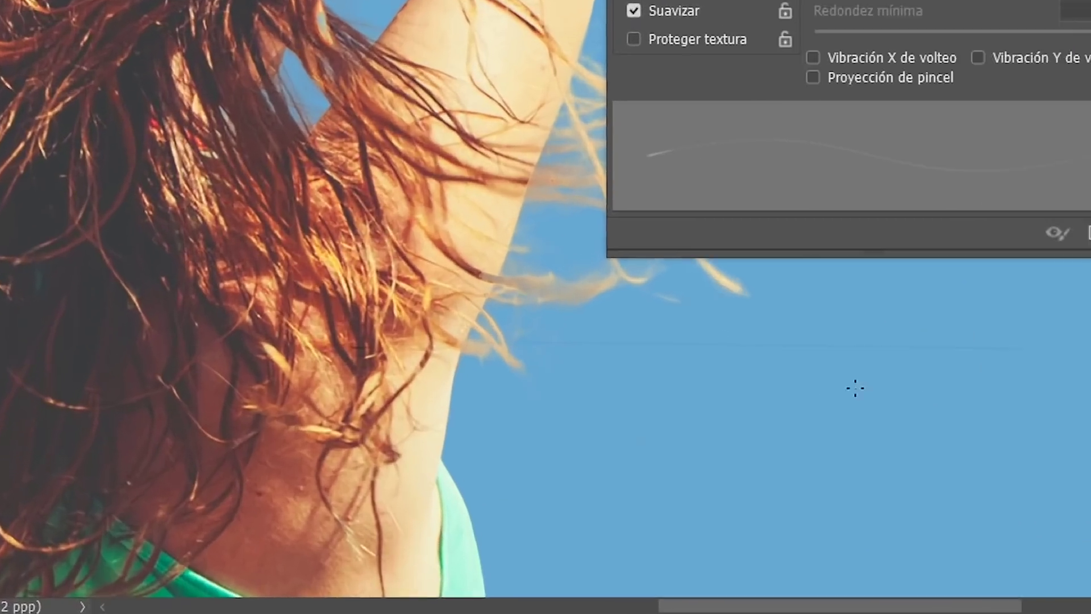
Switch Size Jitter back to Pen Pressure (24% minimum diameter) and close Brush Settings
drag(485, 434, 965, 405)
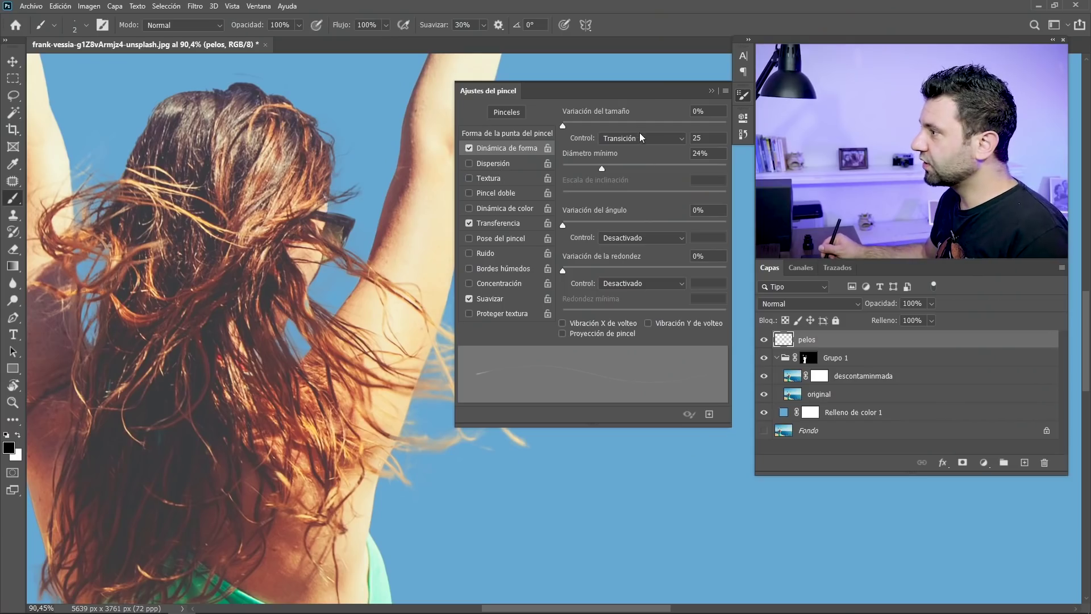
click(640, 138)
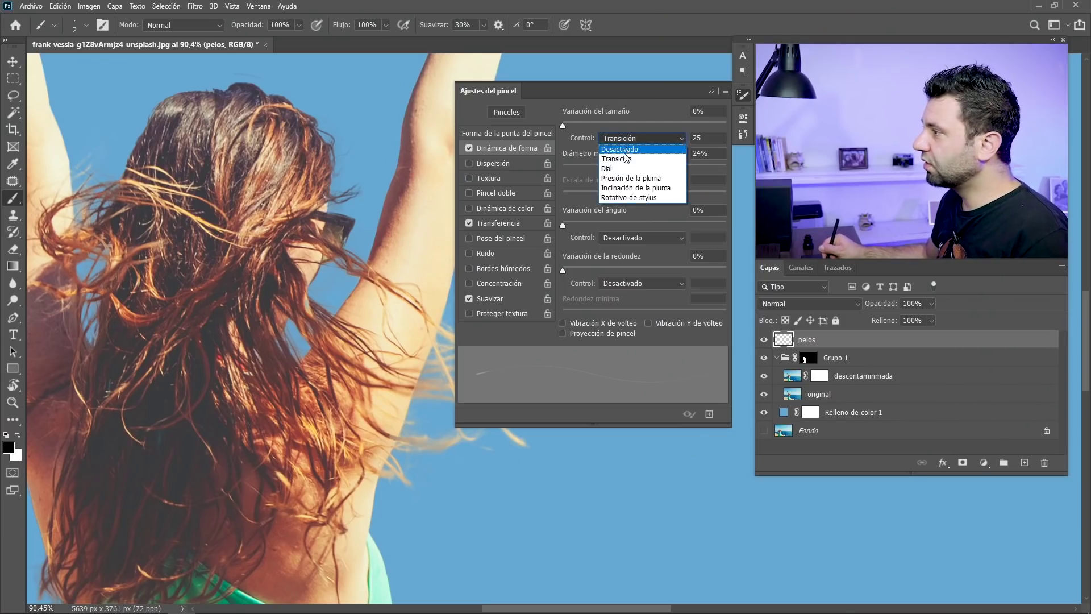
click(637, 181)
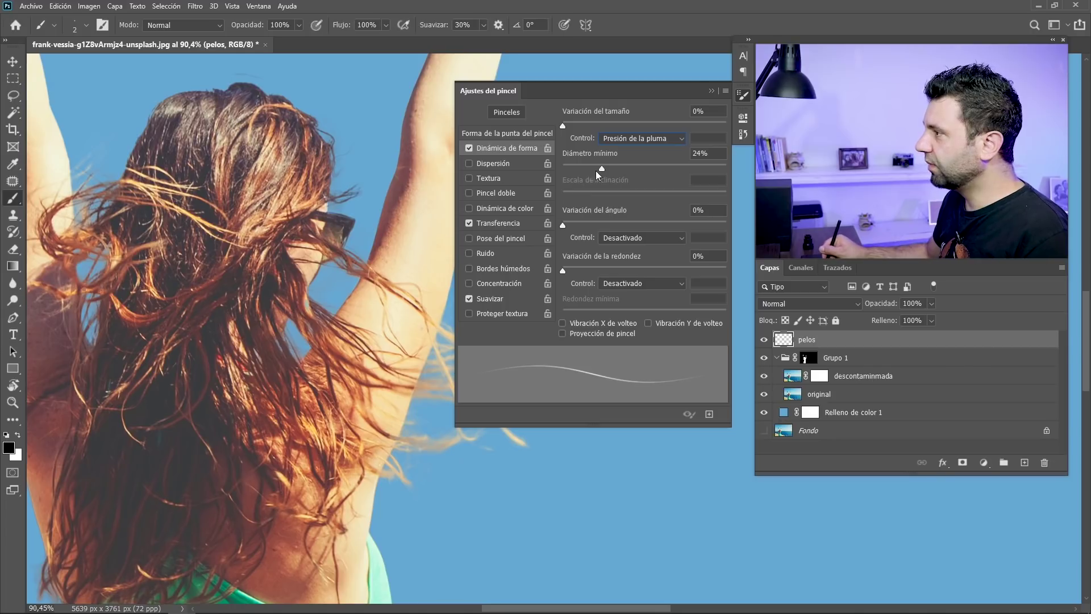
click(742, 95)
scroll(322, 299, up, 3)
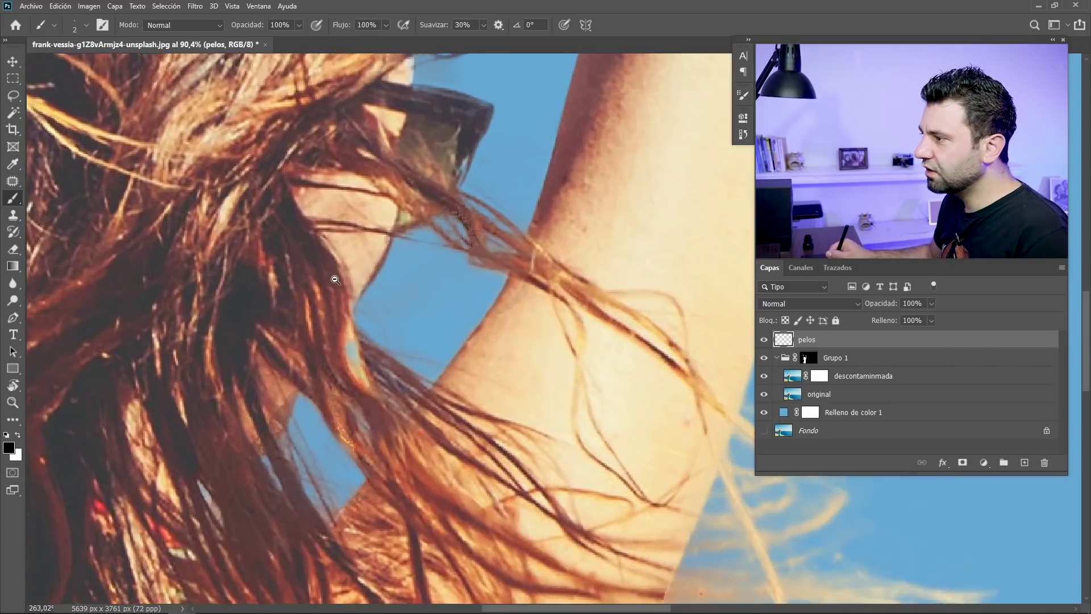
Sample a brown from the hair and paint thin dark and beige strands beside the arm
scroll(313, 284, down, 2)
alt+click(302, 271)
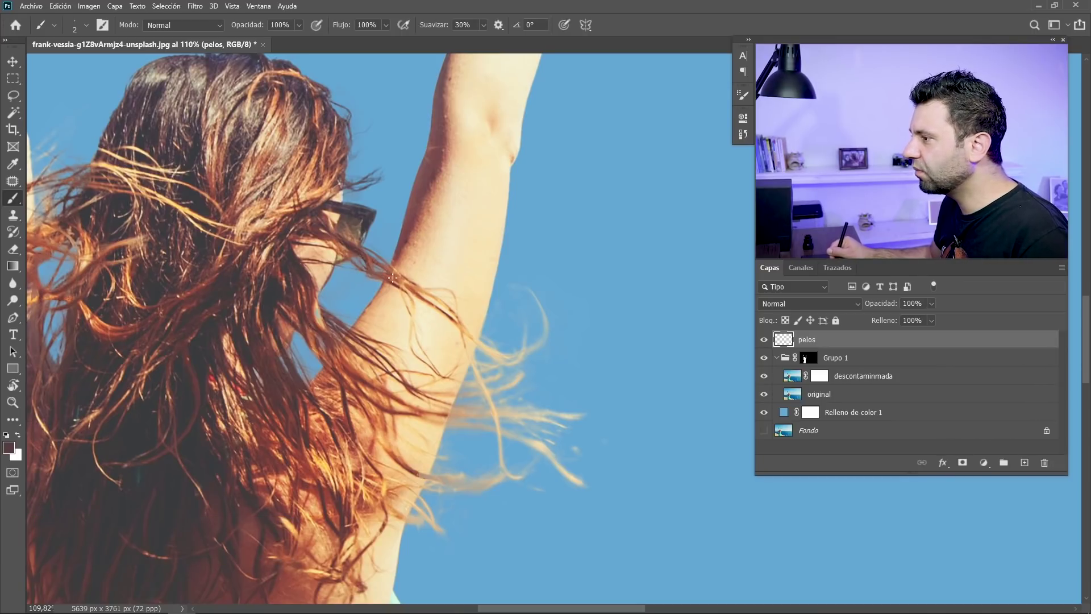
mouse_move(506, 354)
mouse_down()
mouse_move(455, 334)
mouse_move(419, 300)
mouse_move(545, 318)
mouse_up()
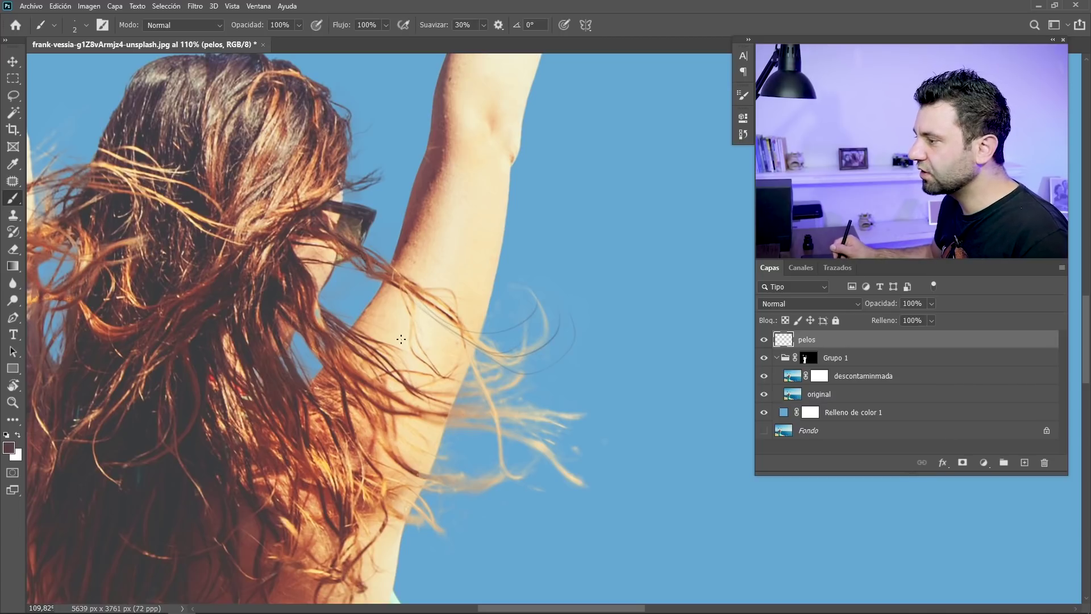
mouse_move(457, 377)
mouse_down()
mouse_move(389, 367)
mouse_move(410, 355)
mouse_up()
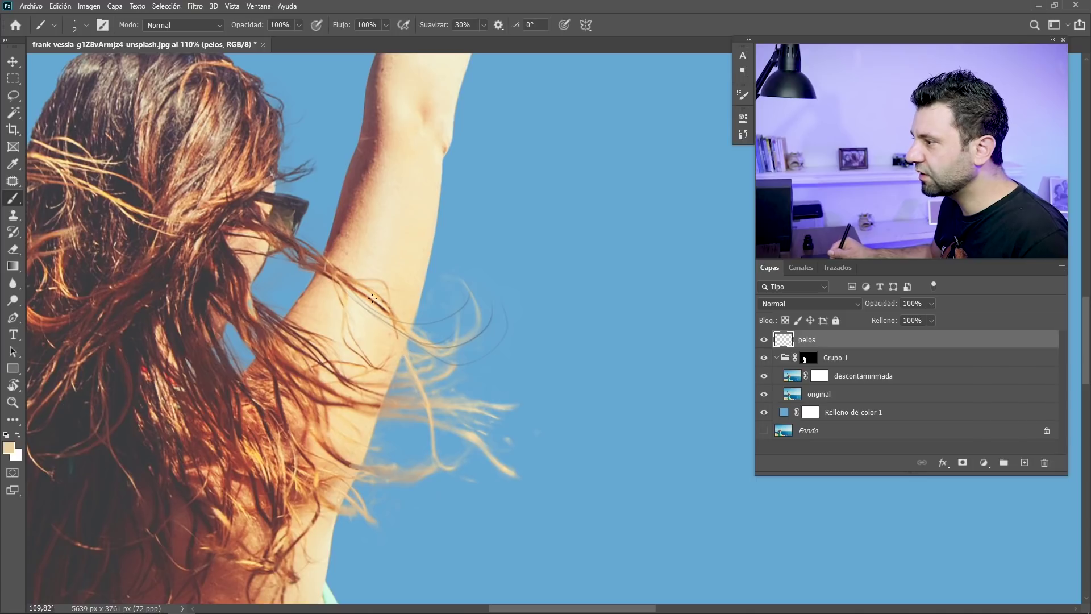
drag(430, 326, 507, 289)
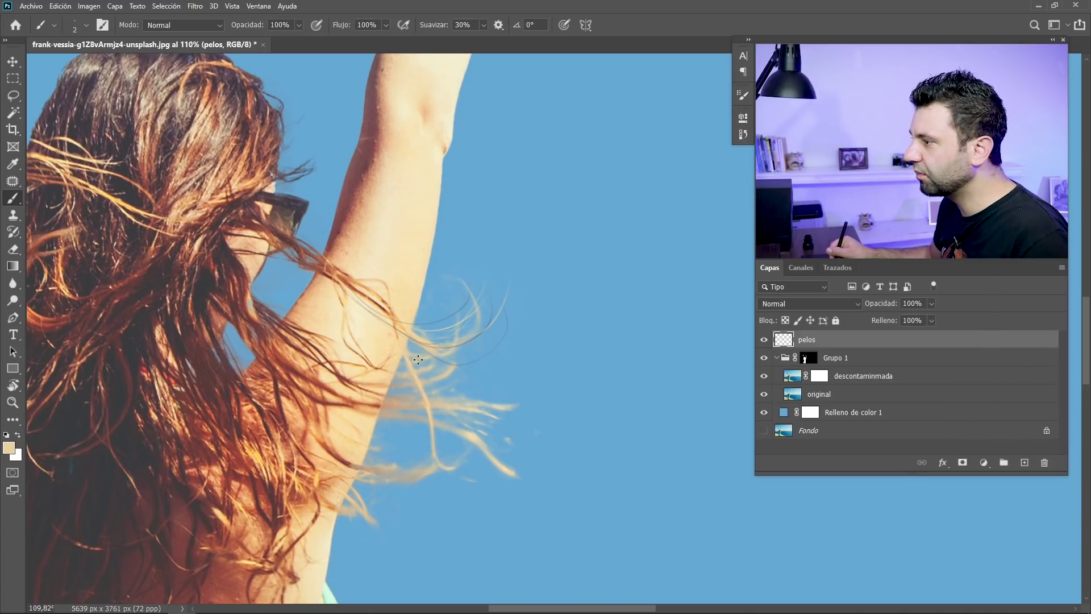
Sample reddish-brown and orange hair tones and paint four more thin strands over the loose hair
alt+click(256, 321)
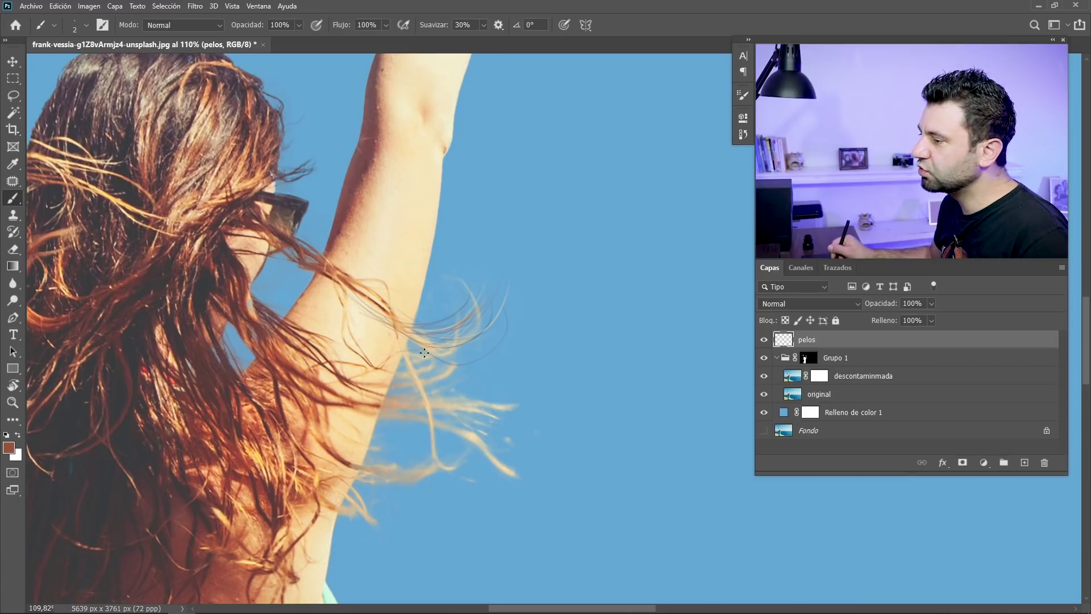
alt+click(409, 391)
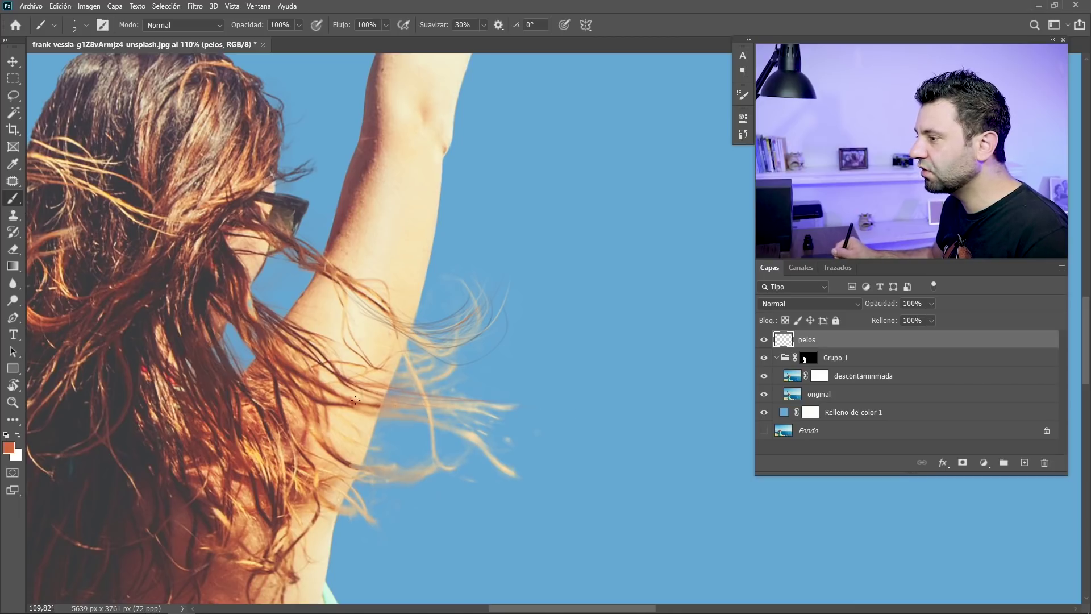
drag(331, 399, 307, 393)
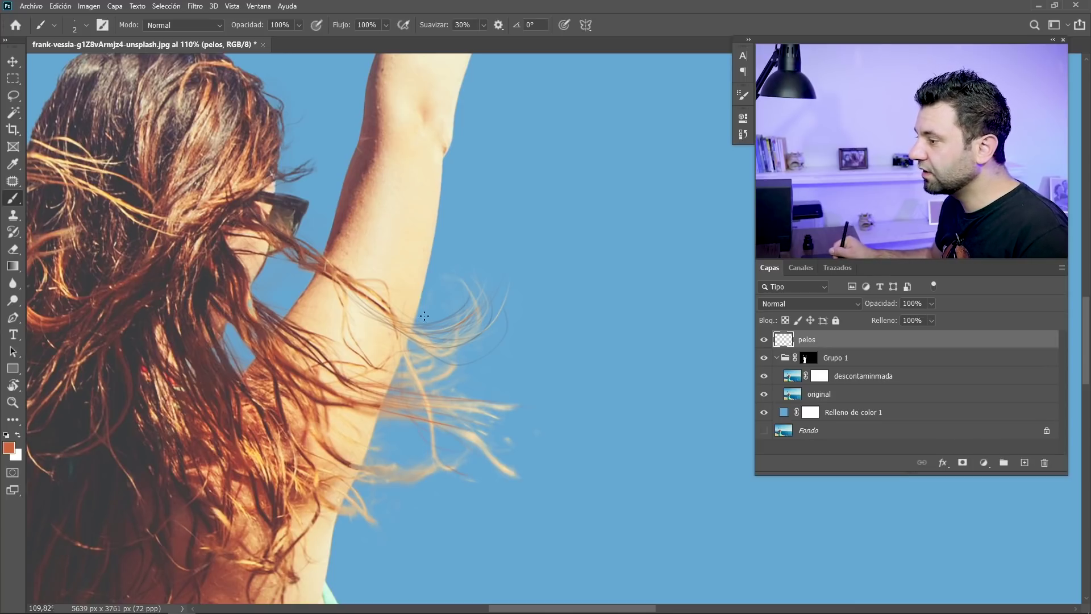
drag(425, 453, 464, 471)
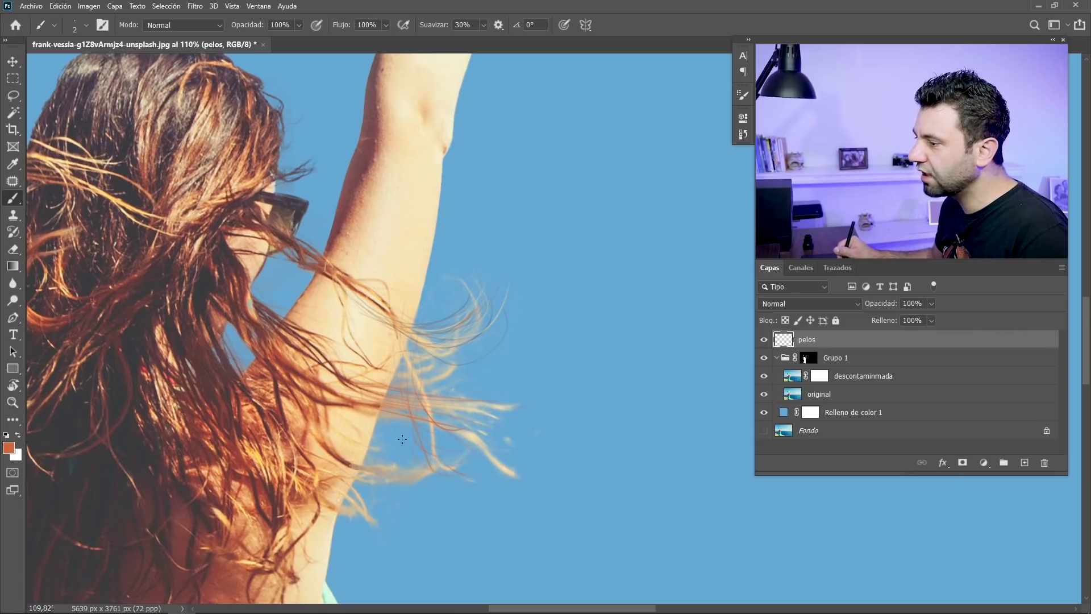
drag(312, 437, 472, 467)
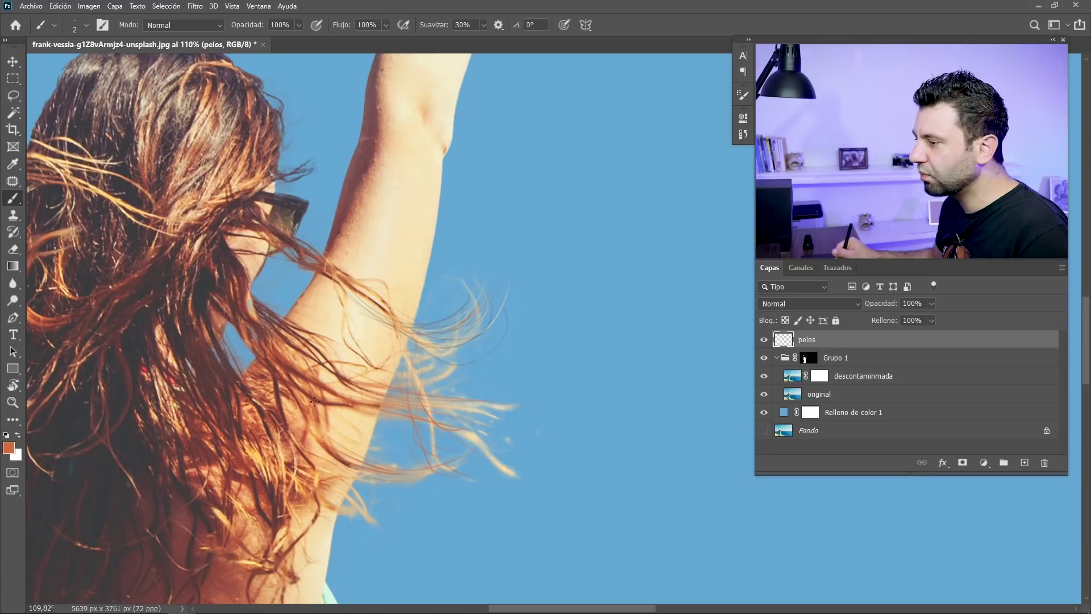
drag(328, 452, 372, 475)
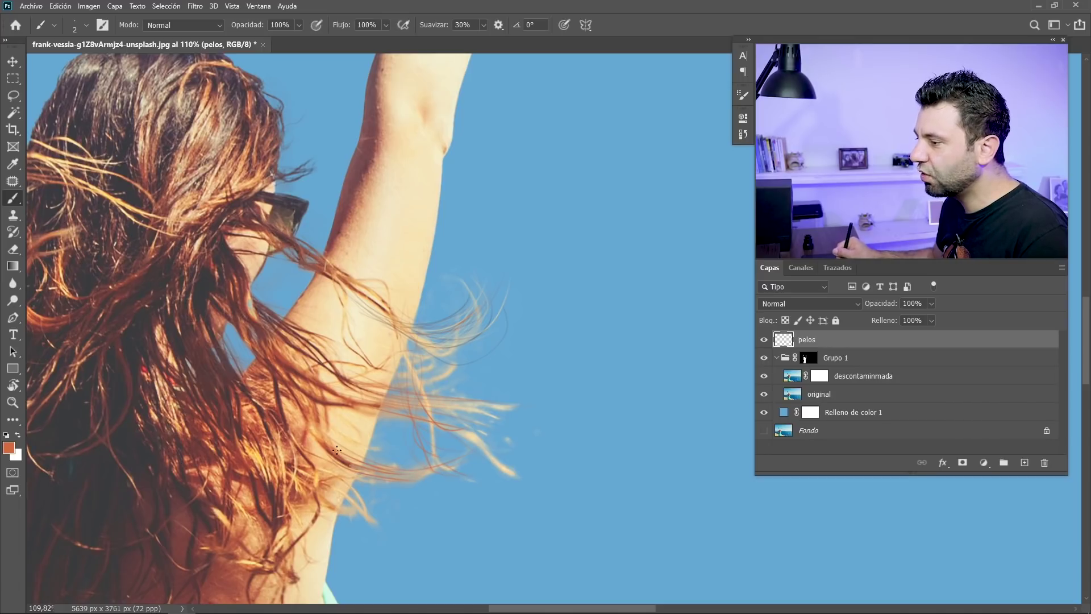
scroll(345, 465, down, 1)
Sample a light beige from the hair and paint a faint strand onto the flying hair
scroll(398, 397, up, 5)
scroll(427, 335, down, 3)
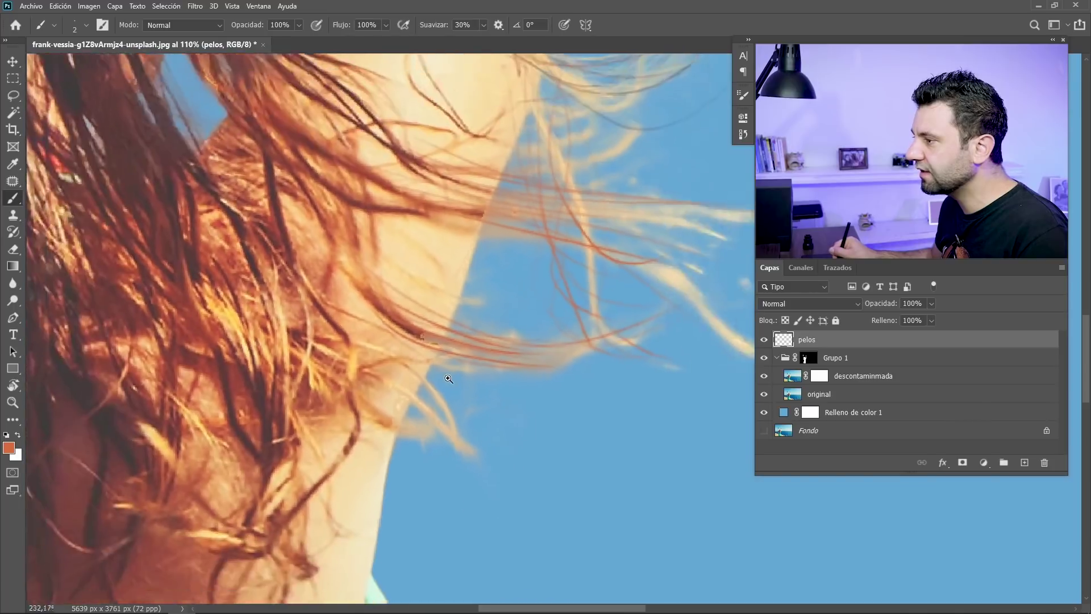
scroll(487, 341, down, 2)
scroll(334, 395, down, 2)
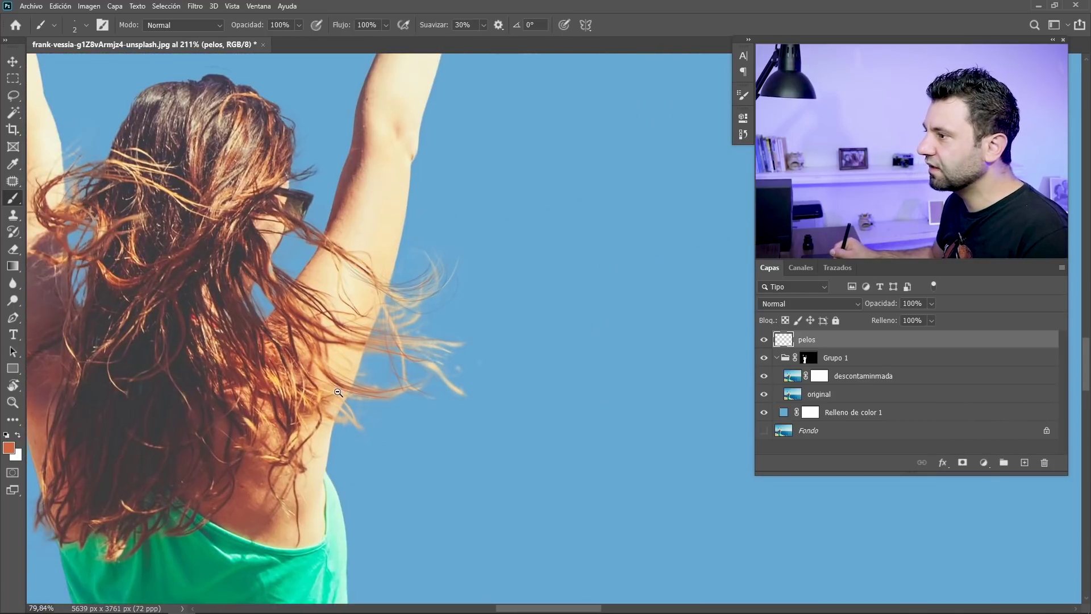
scroll(354, 395, up, 2)
alt+click(301, 345)
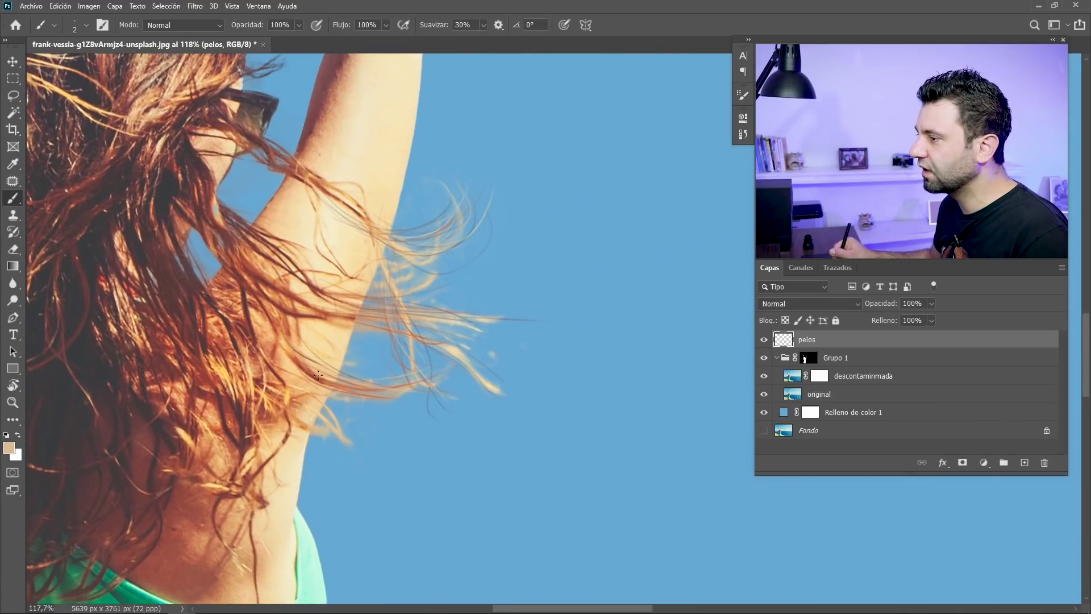
drag(344, 377, 341, 367)
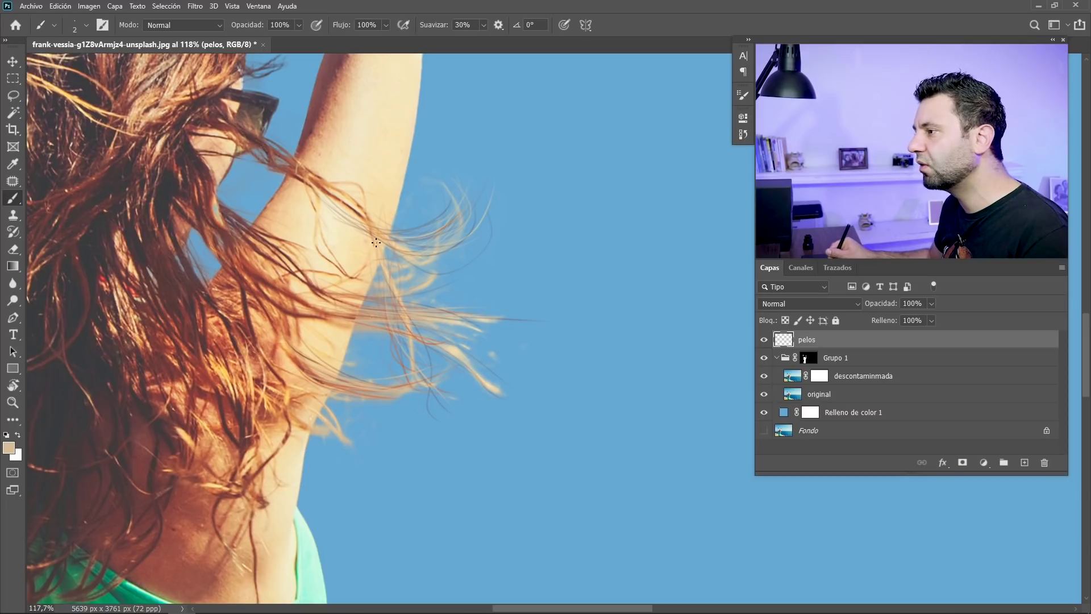
Sample a dark reddish-brown and paint a thin dark strand over the arm, redoing the first attempt
scroll(376, 242, up, 3)
scroll(378, 267, left, 5)
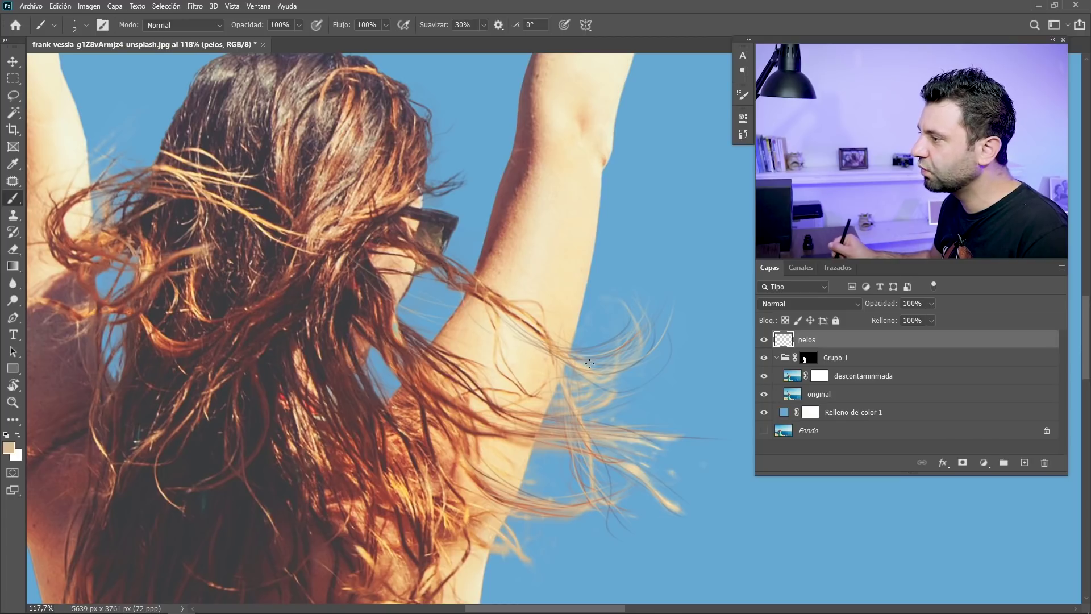
alt+click(344, 259)
drag(431, 315, 570, 371)
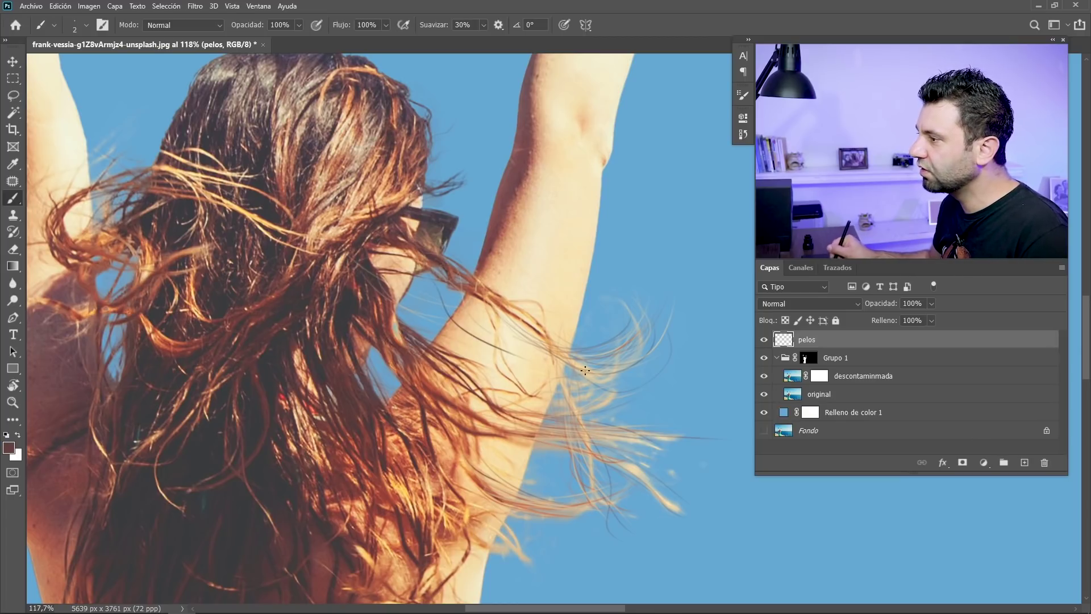
key(ctrl+z)
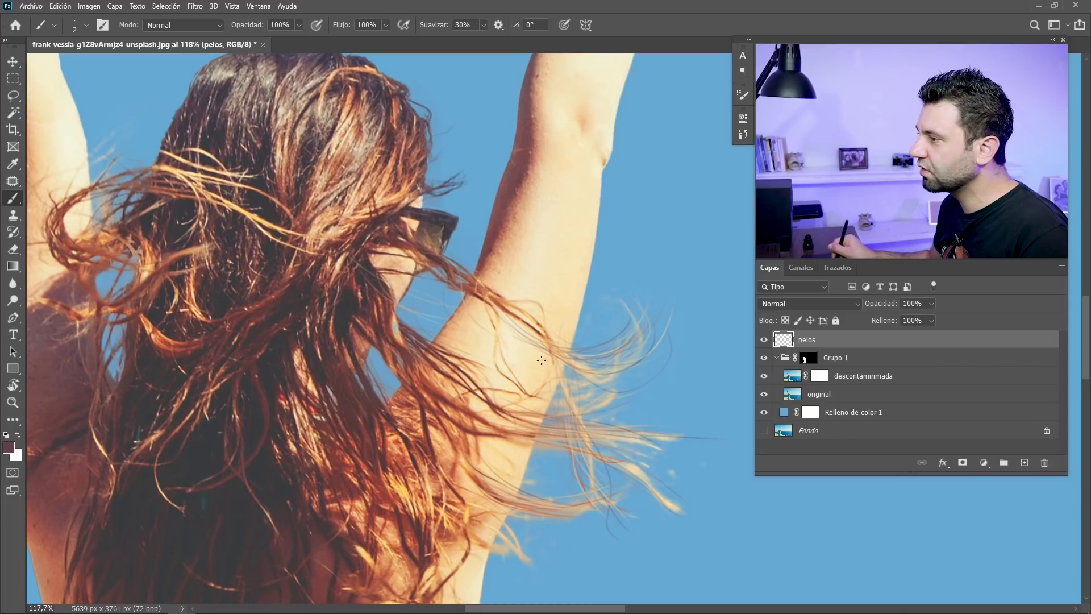
drag(439, 309, 487, 349)
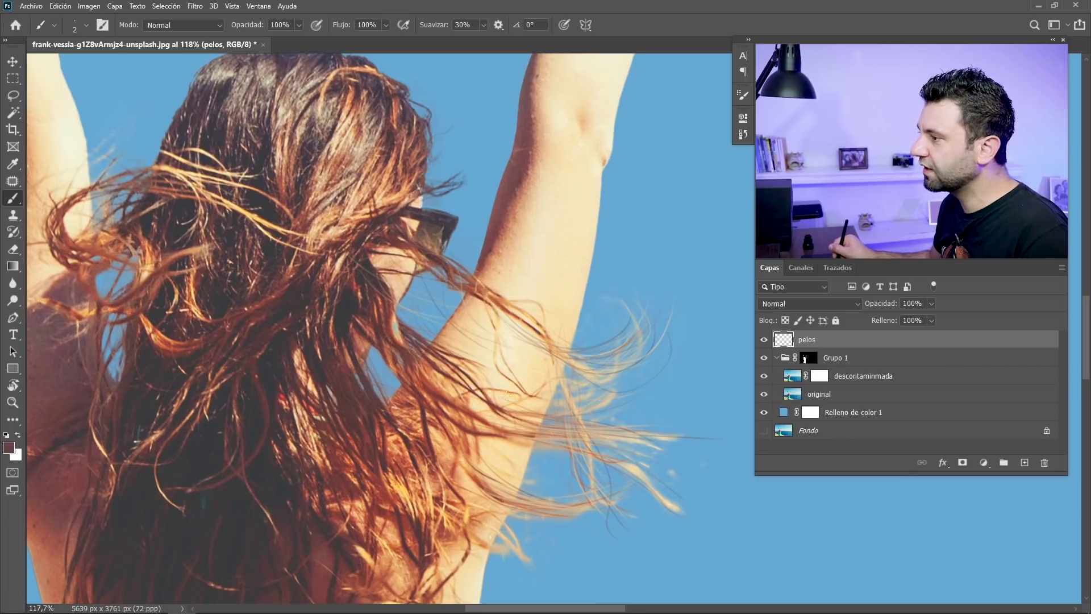
scroll(392, 209, up, 5)
scroll(322, 233, left, 5)
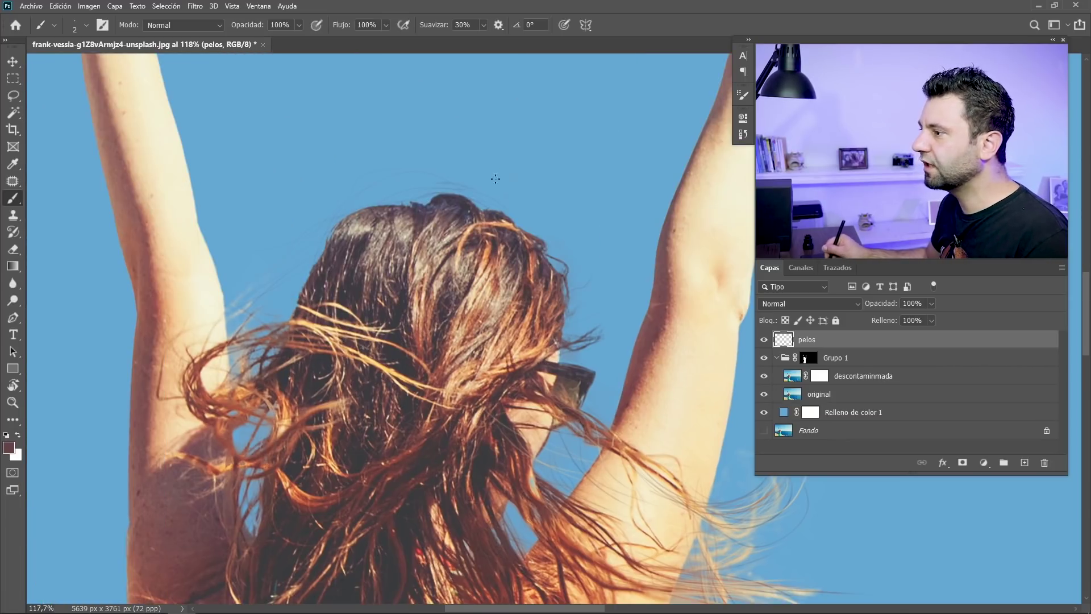
Sample a light tan hair colour, view the whole woman, and open the blur filters
alt+click(328, 311)
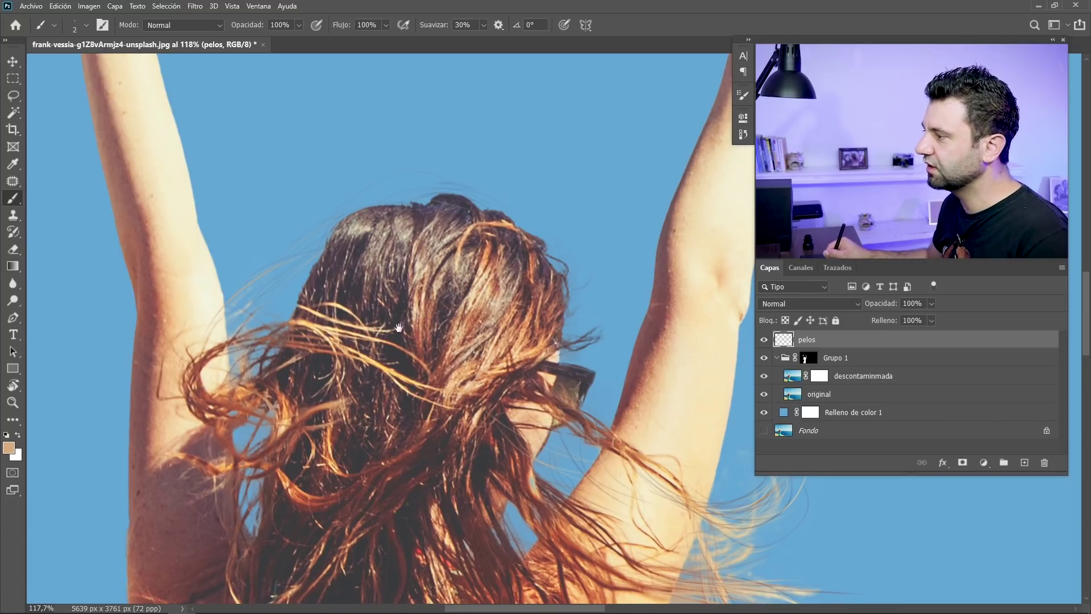
scroll(349, 256, down, 3)
drag(352, 360, 322, 261)
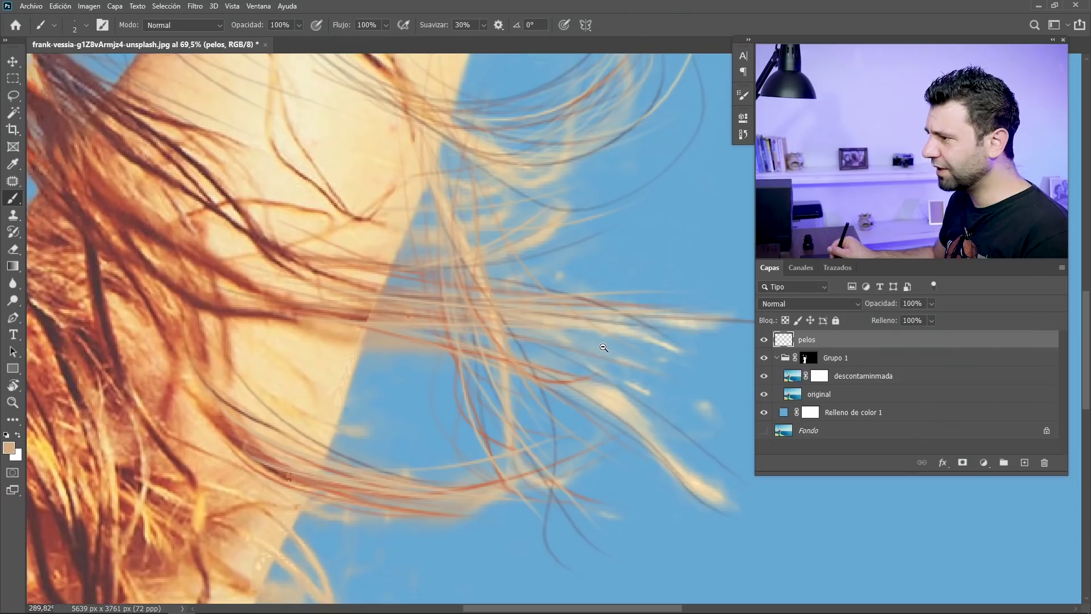
scroll(603, 347, down, 3)
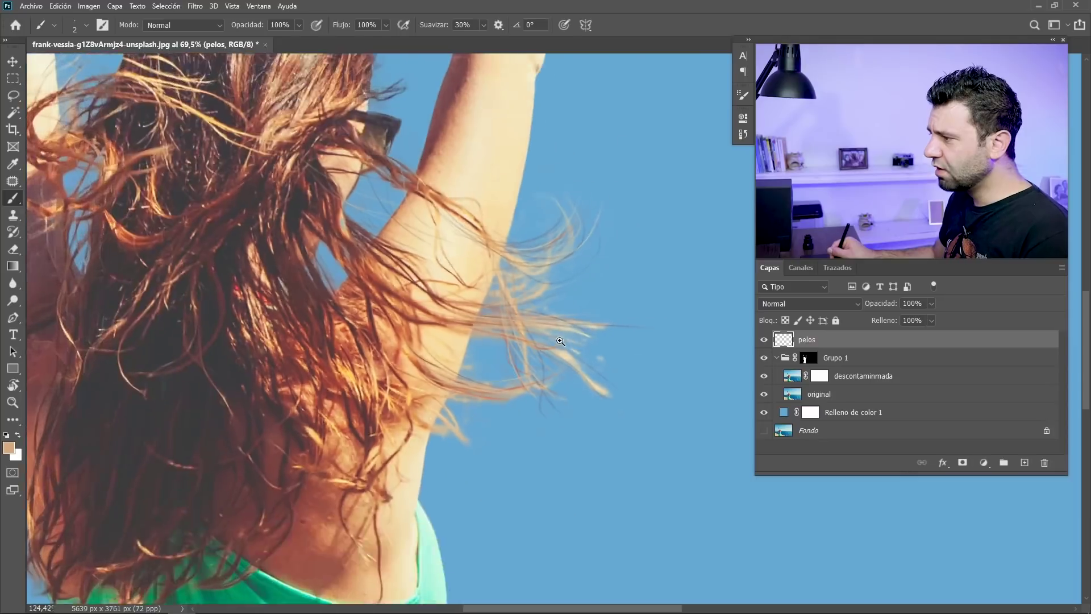
drag(512, 273, 464, 317)
scroll(463, 316, up, 2)
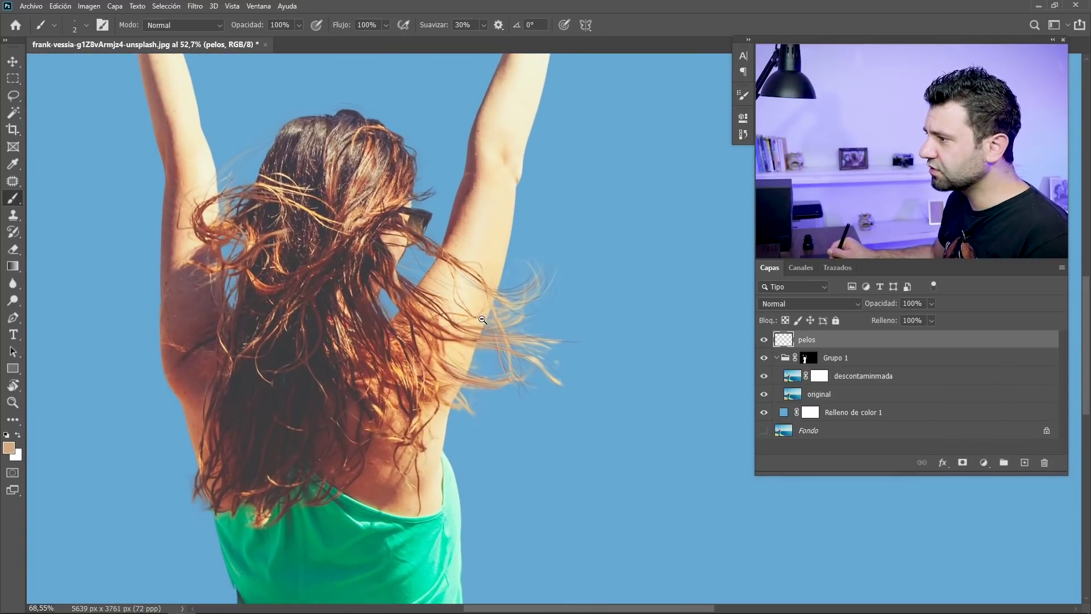
click(195, 6)
mouse_move(213, 134)
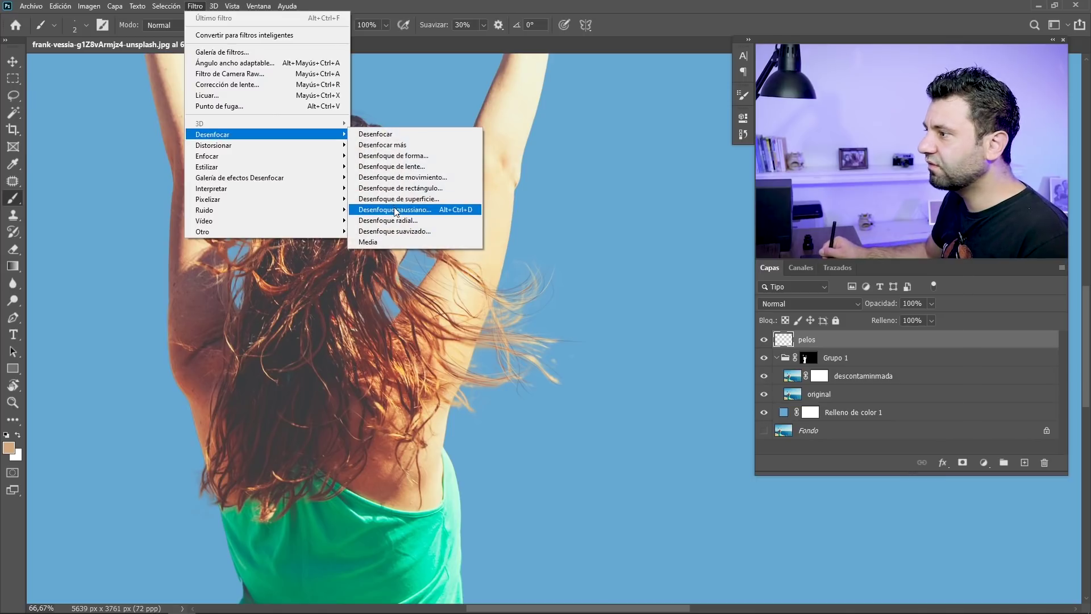
Blur the pelos strands with a 0.7 px Gaussian blur and target Grupo 1's layer mask
click(396, 208)
scroll(495, 320, up, 2)
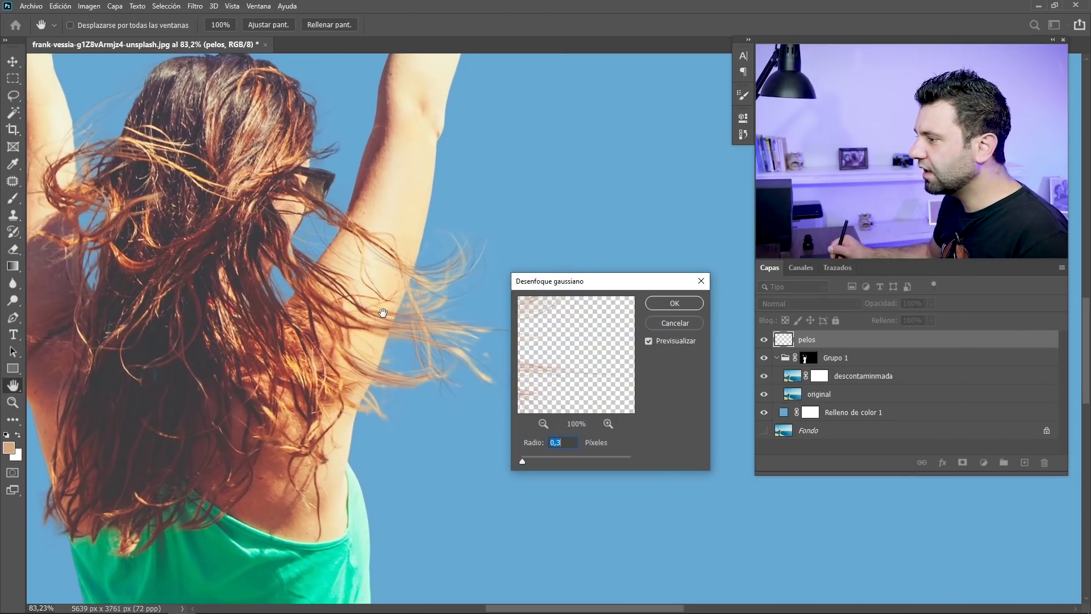
scroll(445, 370, up, 3)
drag(523, 461, 521, 463)
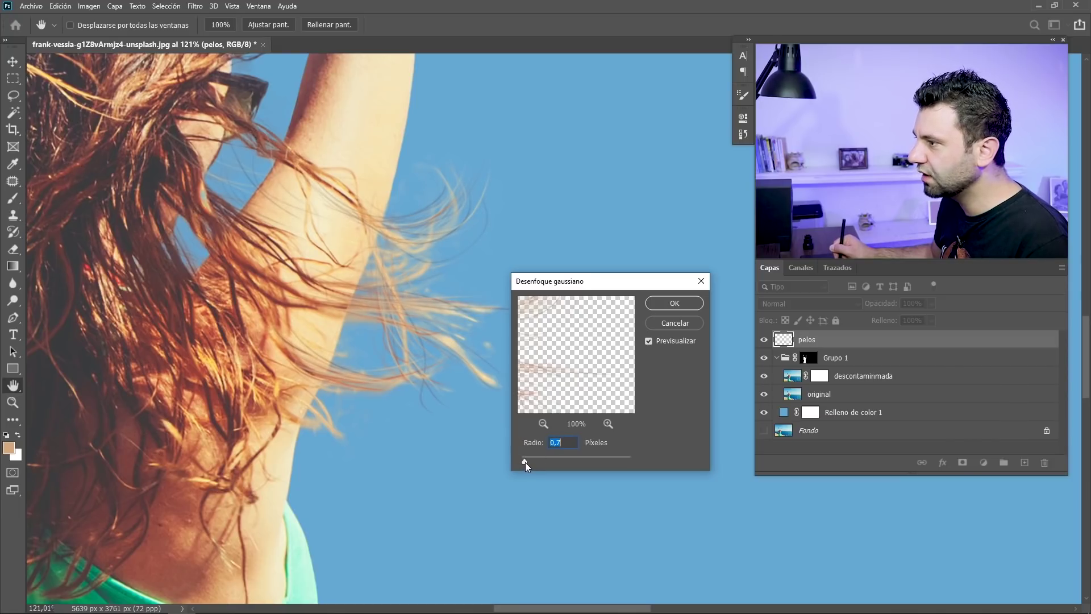
key(Return)
key(b)
click(808, 357)
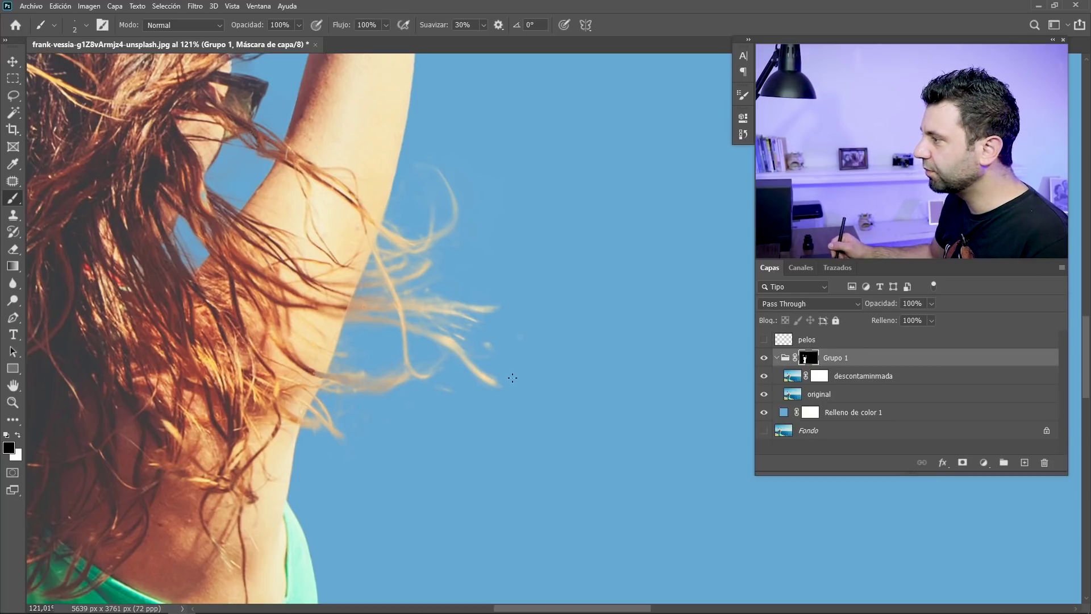
Paint black with a soft 138 px brush at 8% flow along the Grupo 1 mask's hair edges
key(x)
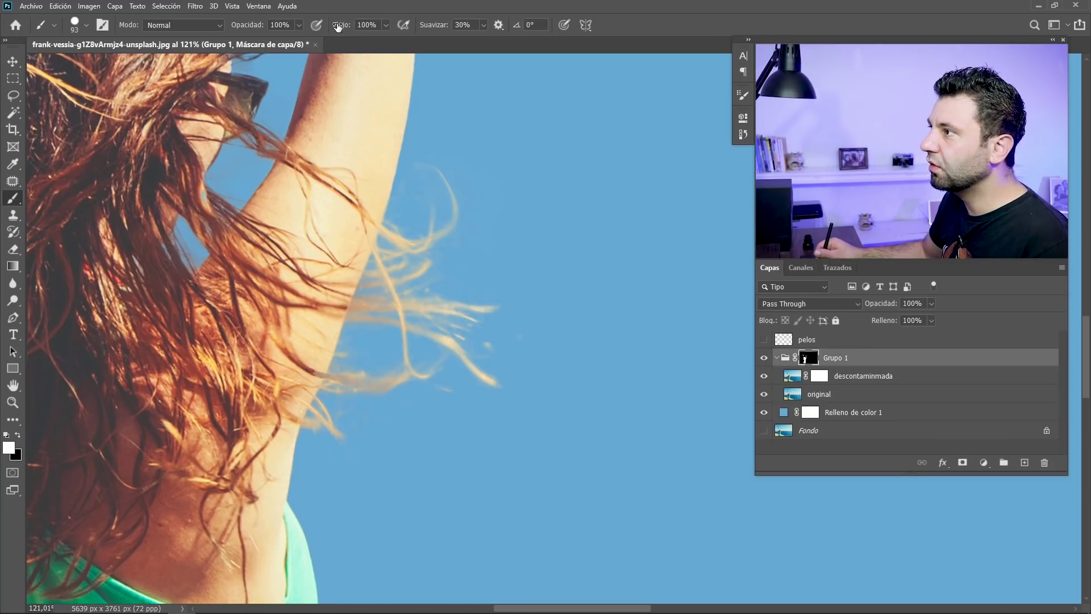
text(8)
right_click(417, 204)
click(487, 377)
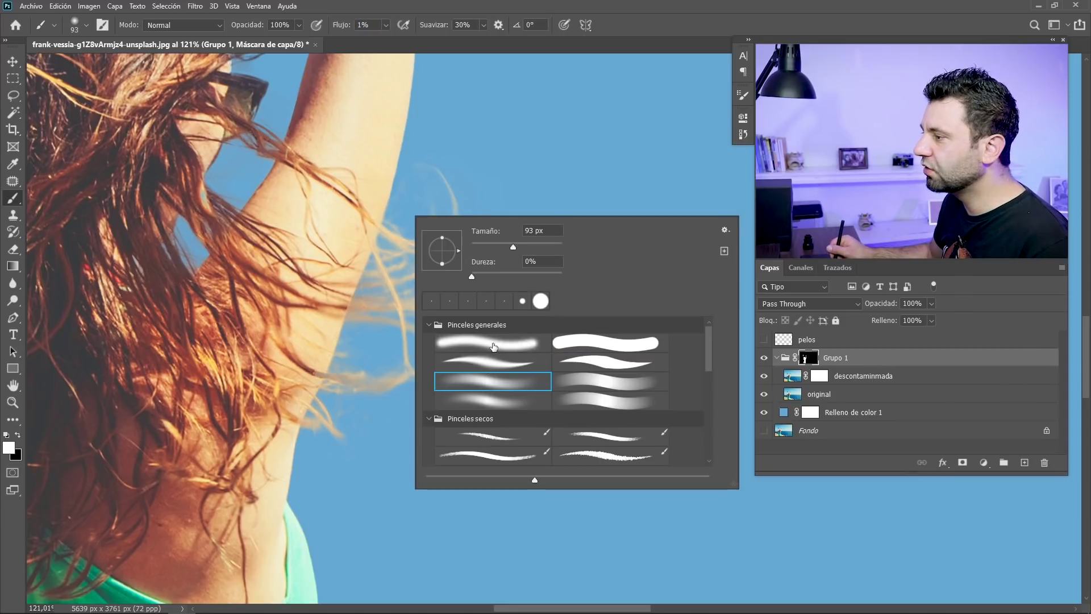
key(Return)
drag(469, 306, 489, 306)
key(x)
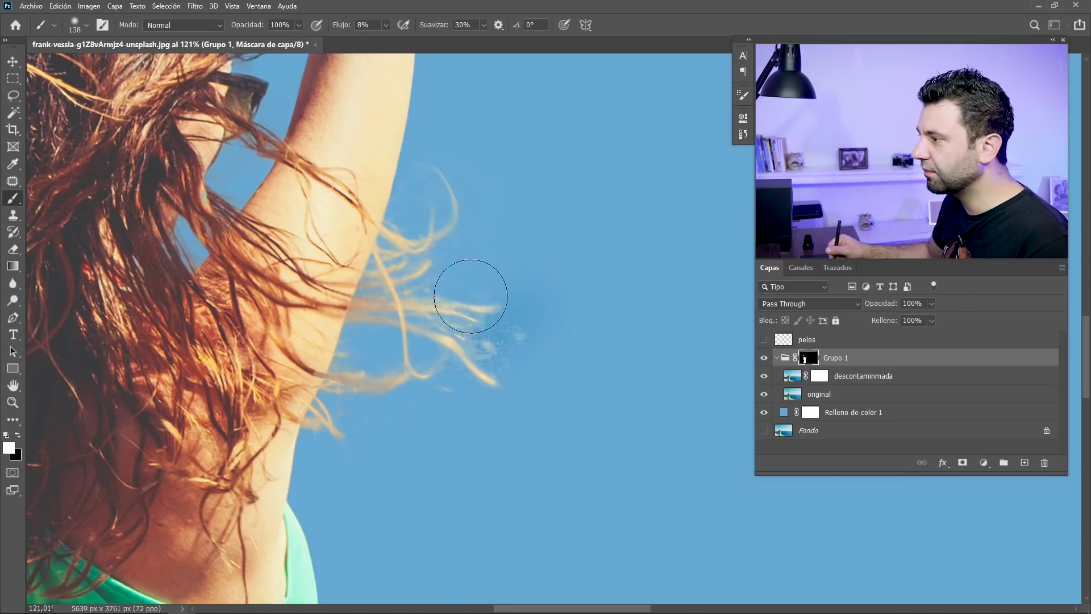
mouse_move(450, 309)
mouse_down()
mouse_move(438, 243)
mouse_move(403, 270)
mouse_up()
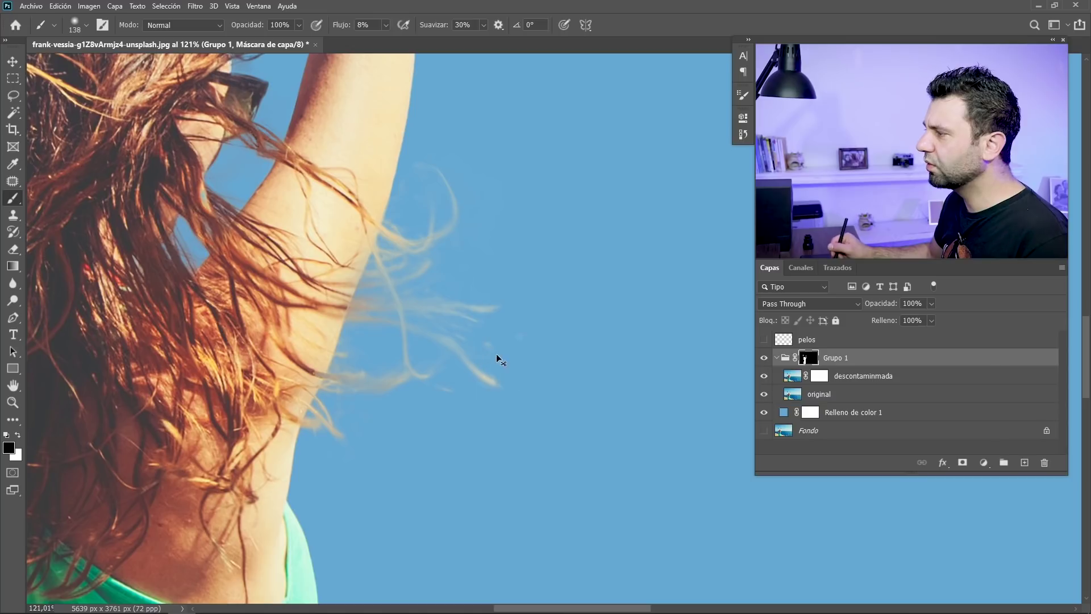
Show the pelos layer again, fit the image on screen, and select Relleno de color 1
click(763, 339)
key(ctrl+0)
drag(482, 379, 488, 382)
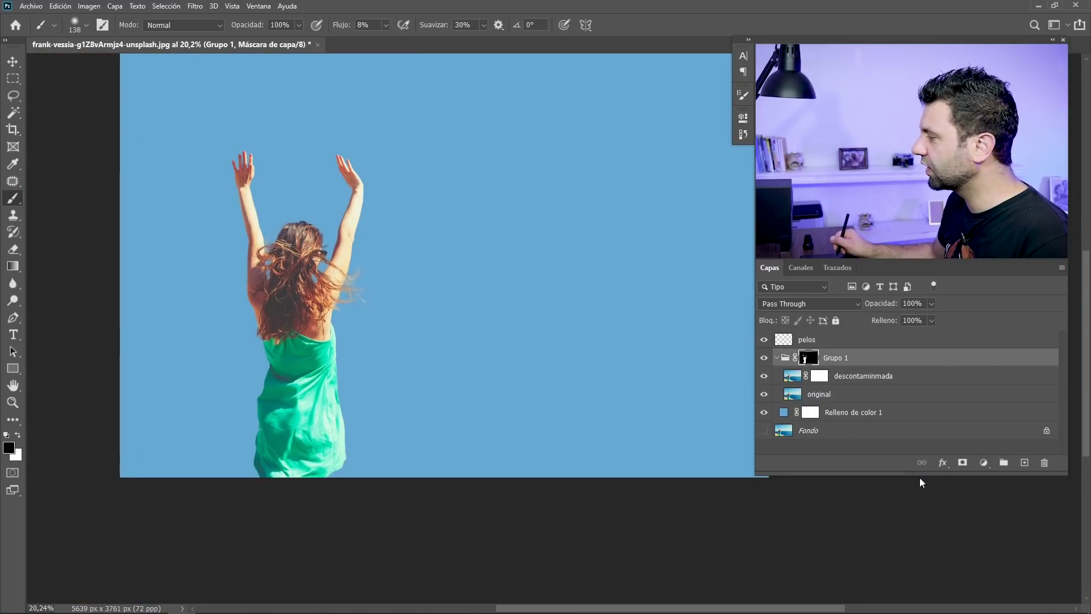
click(877, 420)
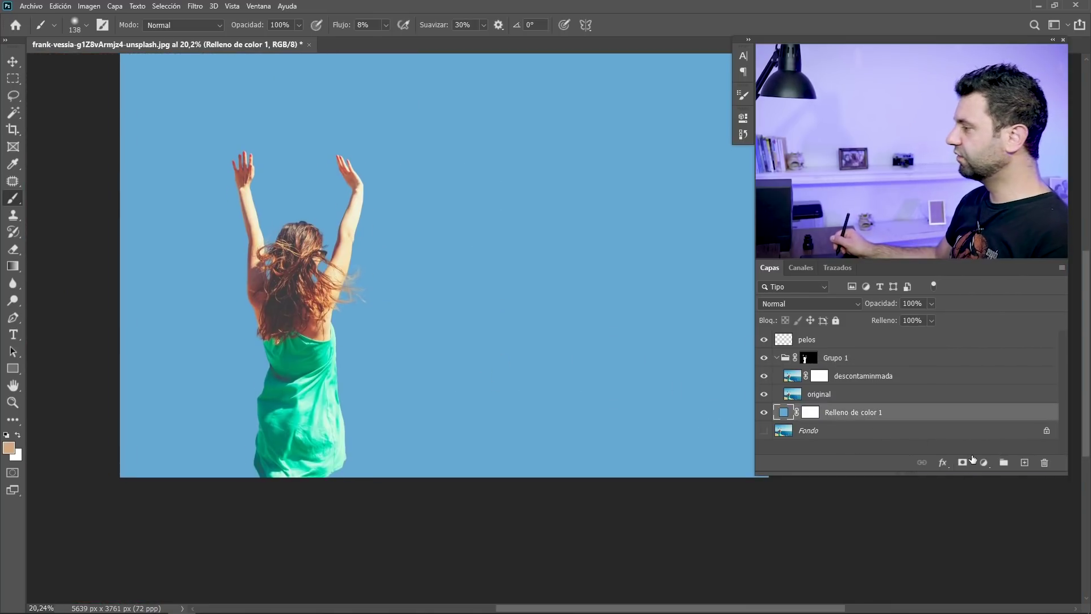
Add a linear 90° gradient fill layer shading the background from blue at top to peach below
click(984, 465)
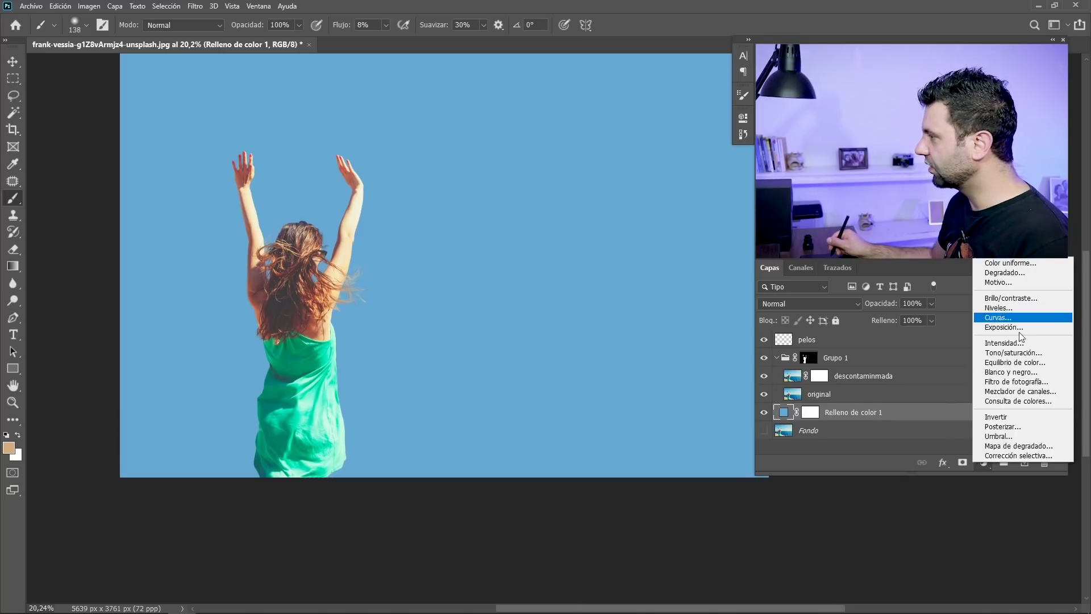
click(1017, 272)
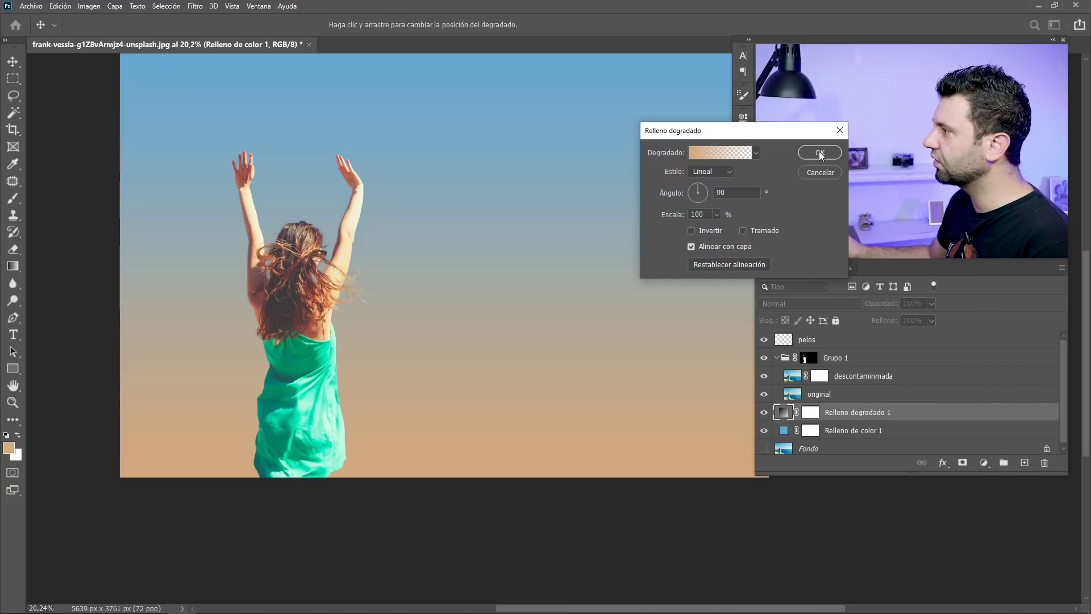
drag(738, 130, 572, 163)
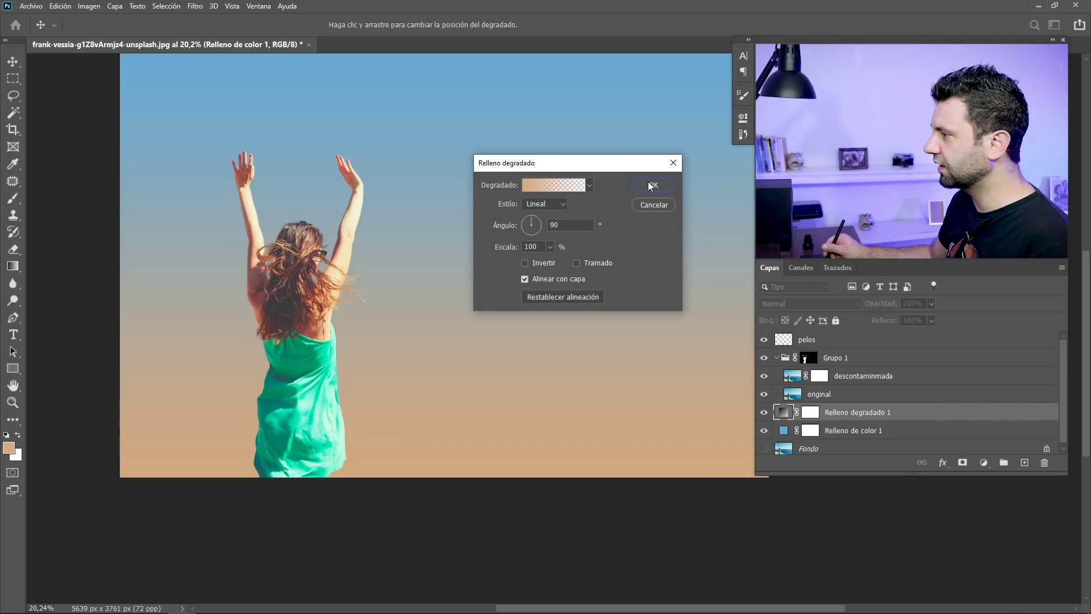
click(651, 186)
key(b)
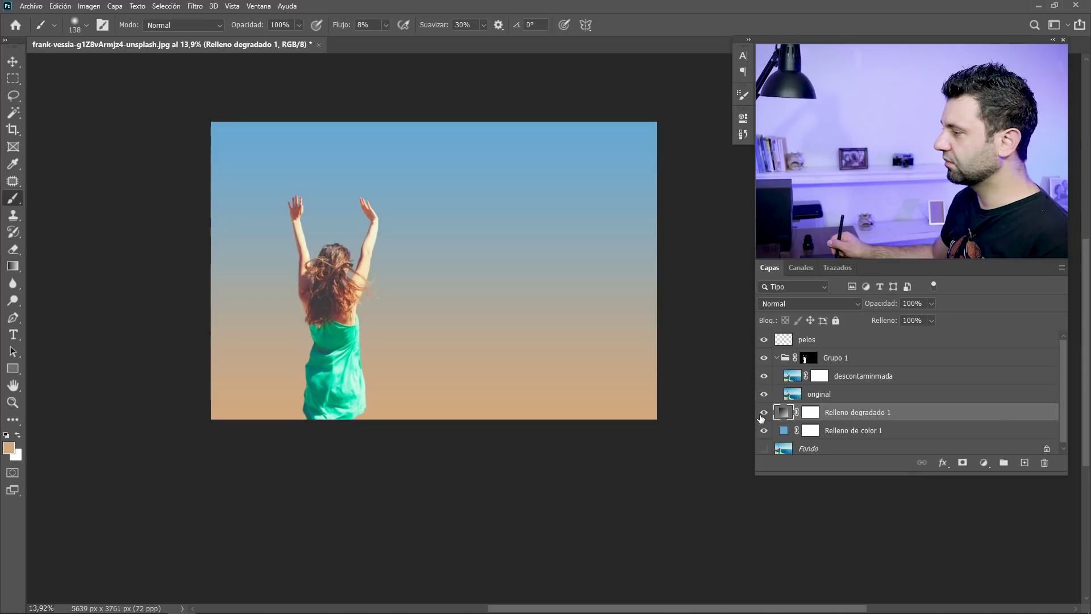